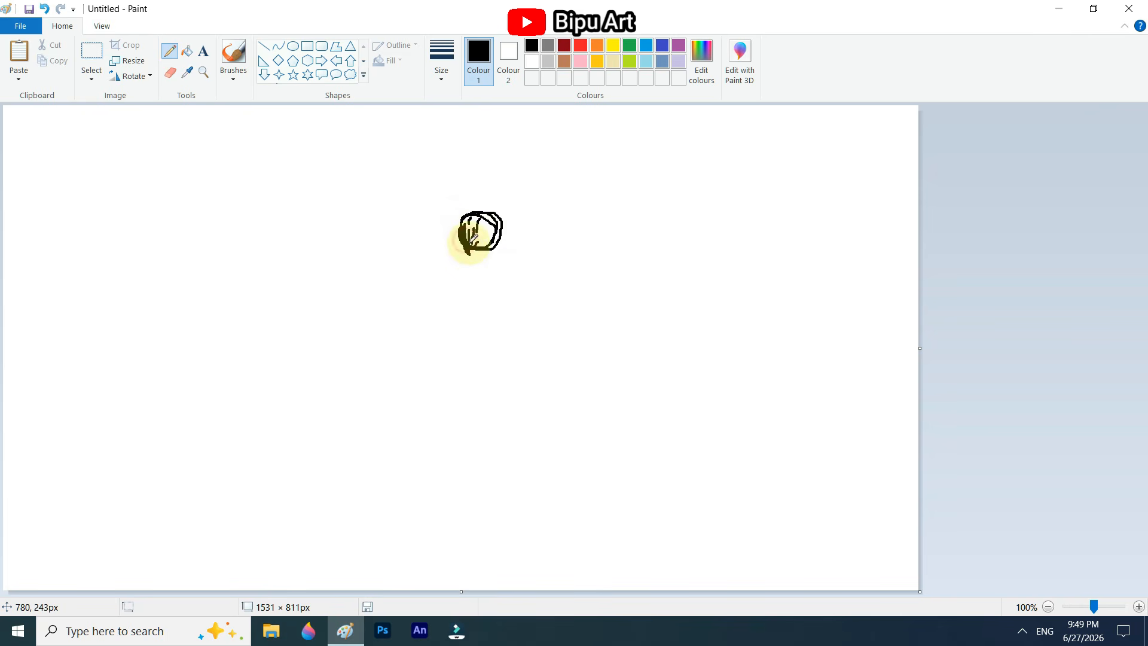
# Sketch the figure's neck, shoulders, lowered arm and one side of the waist beneath the head in black with the Pencil.
pyautogui.moveTo(469, 261); pyautogui.dragTo(506, 229)
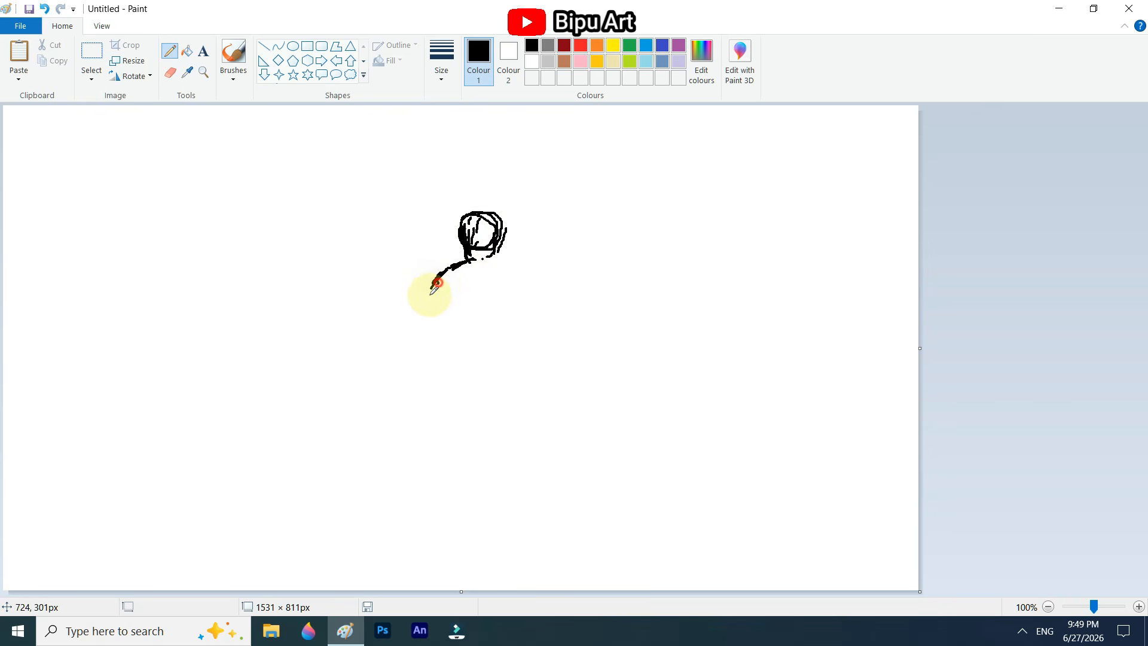
pyautogui.moveTo(417, 306); pyautogui.dragTo(414, 316)
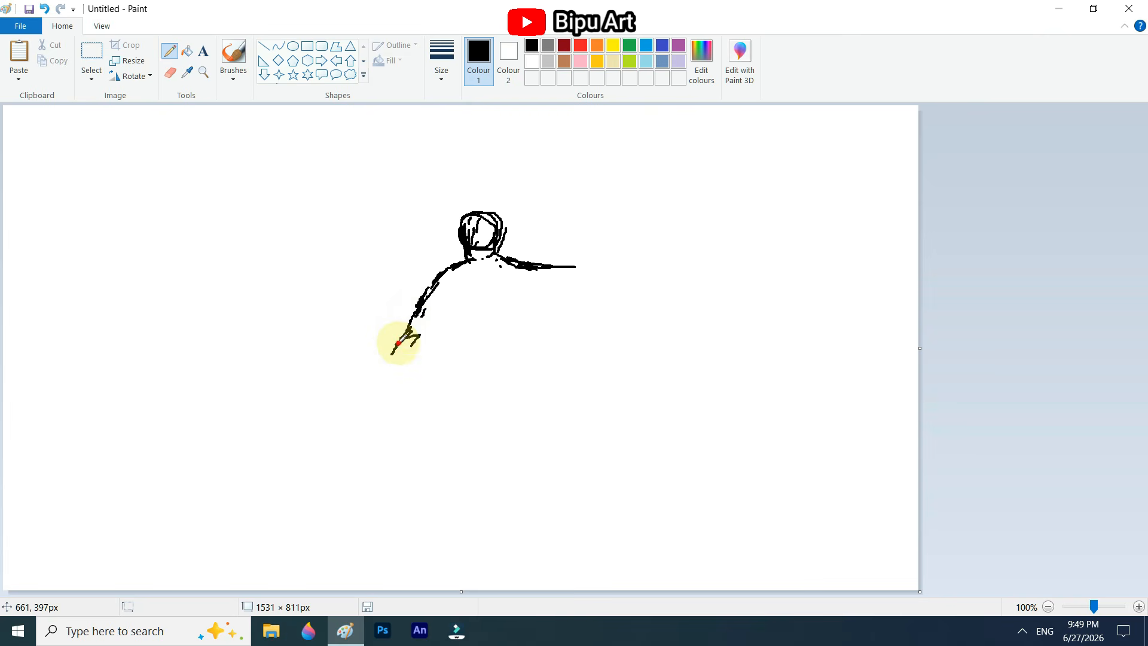
pyautogui.moveTo(398, 343)
pyautogui.mouseDown()
pyautogui.moveTo(365, 387)
pyautogui.moveTo(437, 323)
pyautogui.moveTo(445, 358)
pyautogui.mouseUp()
pyautogui.moveTo(444, 317); pyautogui.dragTo(444, 375)
pyautogui.moveTo(444, 378)
pyautogui.mouseDown()
pyautogui.moveTo(463, 371)
pyautogui.moveTo(426, 403)
pyautogui.mouseUp()
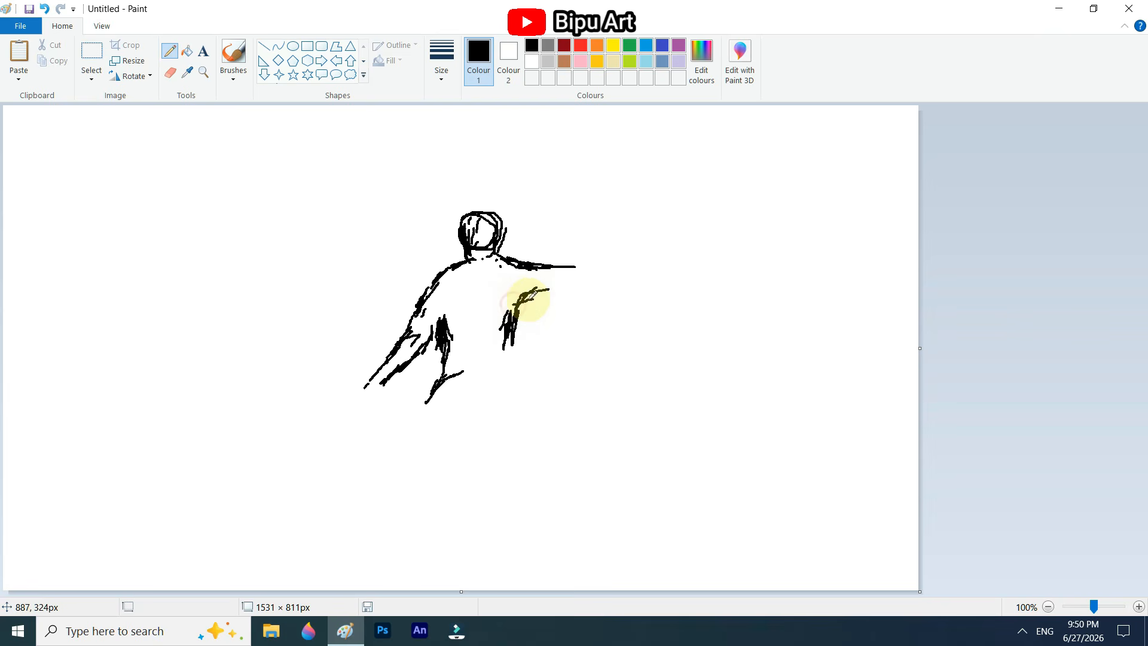
# Sketch the outstretched arm with its bent forearm and raised fist, and outline hair around the head.
pyautogui.moveTo(531, 296)
pyautogui.mouseDown()
pyautogui.moveTo(576, 284)
pyautogui.moveTo(554, 286)
pyautogui.moveTo(602, 262)
pyautogui.mouseUp()
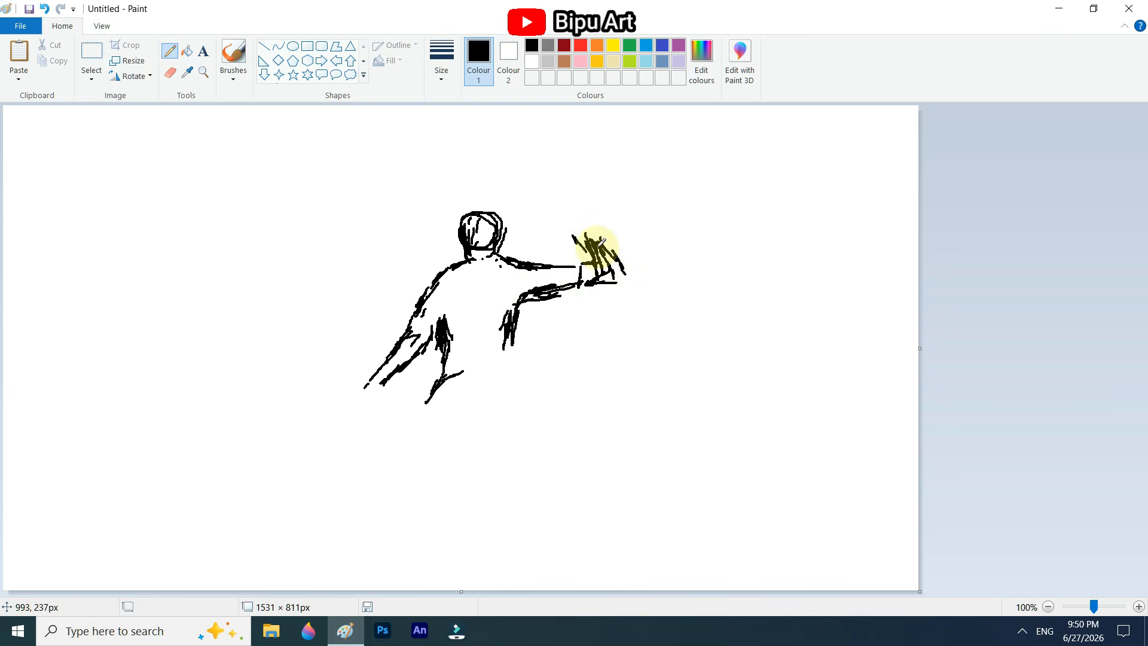
pyautogui.moveTo(568, 233); pyautogui.dragTo(603, 234)
pyautogui.moveTo(465, 198)
pyautogui.mouseDown()
pyautogui.moveTo(462, 232)
pyautogui.moveTo(461, 206)
pyautogui.moveTo(510, 222)
pyautogui.mouseUp()
# Sketch the hips, torso side and standing leg down to the ankle with short black pencil strokes.
pyautogui.moveTo(424, 410)
pyautogui.mouseDown()
pyautogui.moveTo(370, 387)
pyautogui.moveTo(349, 402)
pyautogui.moveTo(370, 412)
pyautogui.moveTo(348, 406)
pyautogui.moveTo(340, 420)
pyautogui.moveTo(373, 401)
pyautogui.moveTo(400, 450)
pyautogui.moveTo(481, 448)
pyautogui.mouseUp()
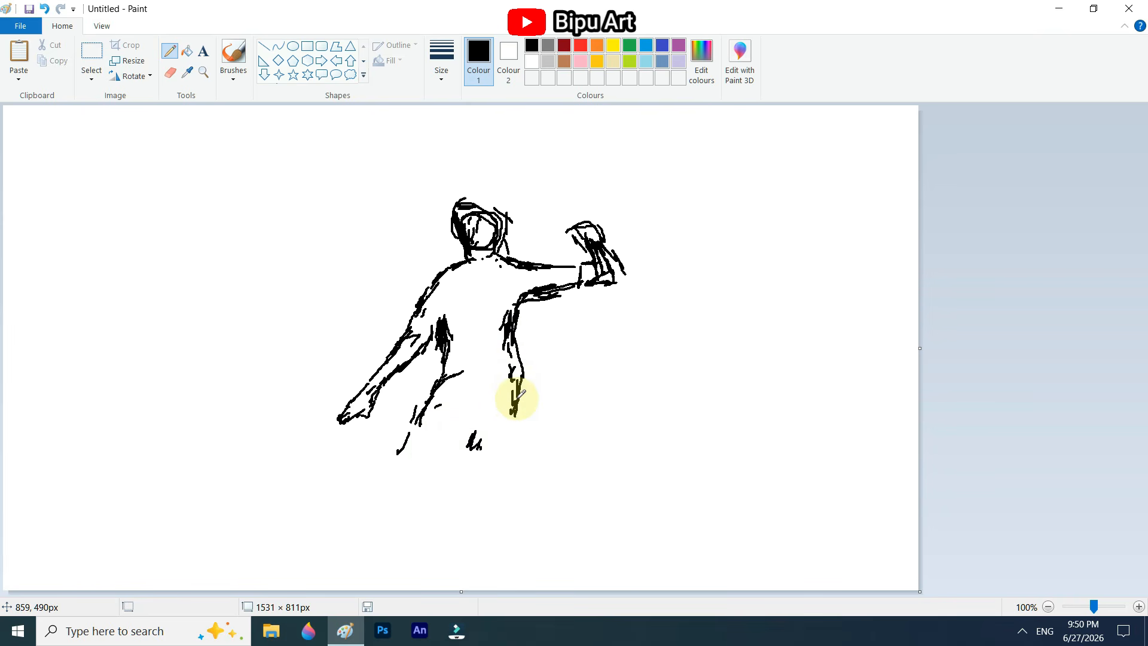
pyautogui.moveTo(517, 396); pyautogui.dragTo(513, 427)
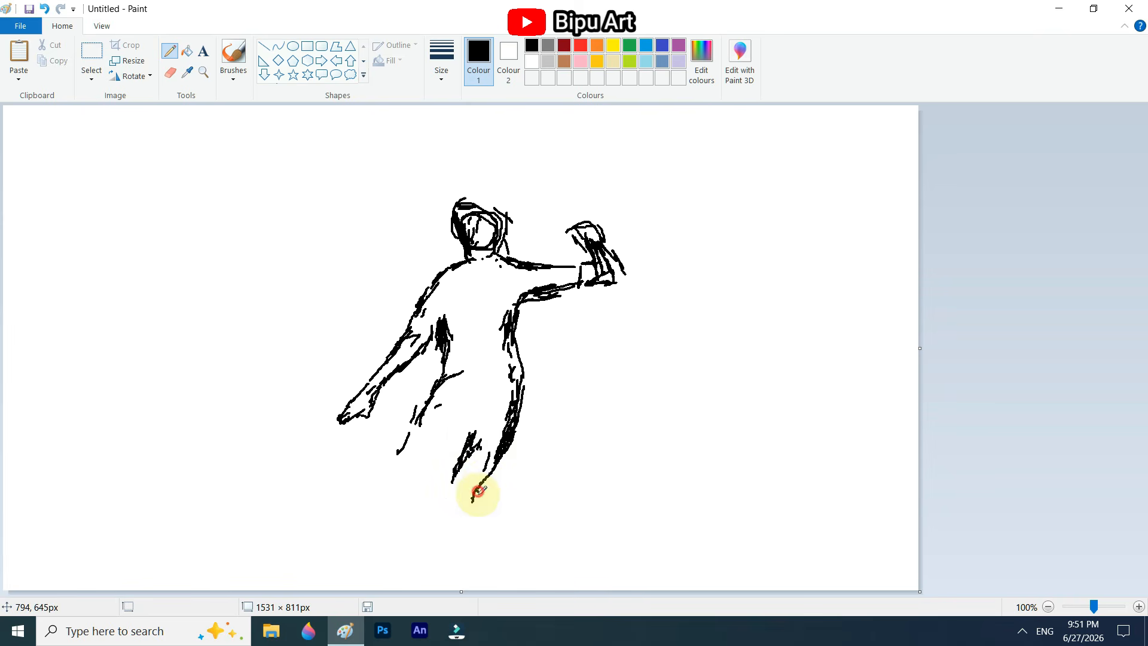
pyautogui.moveTo(528, 305); pyautogui.dragTo(510, 350)
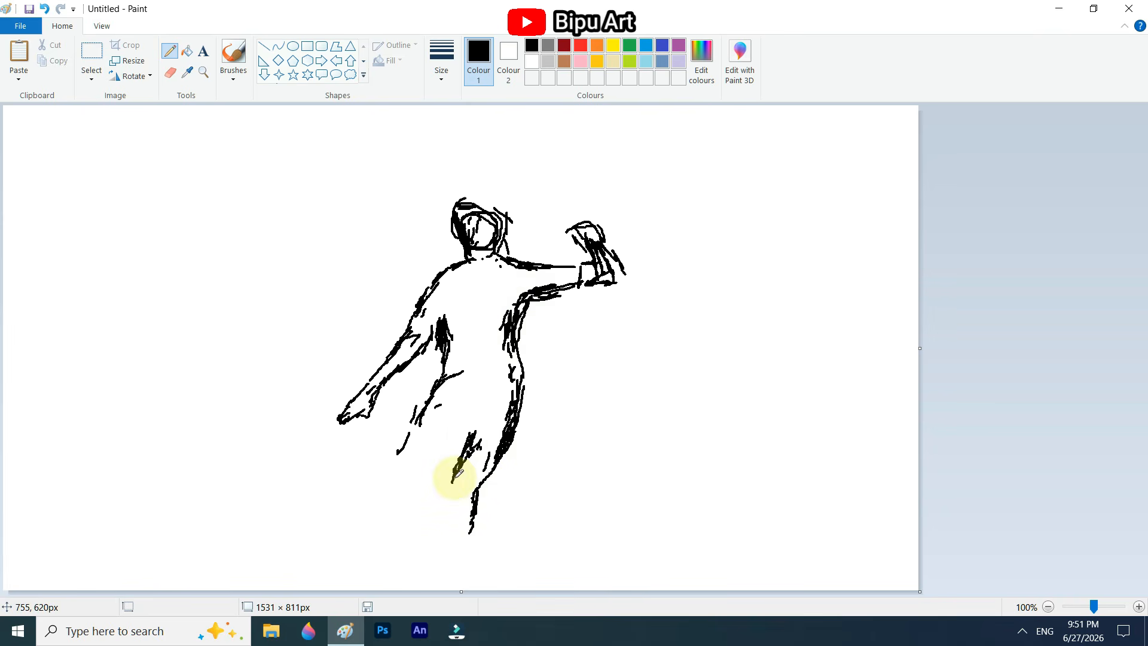
pyautogui.moveTo(451, 488)
pyautogui.mouseDown()
pyautogui.moveTo(463, 523)
pyautogui.moveTo(449, 517)
pyautogui.mouseUp()
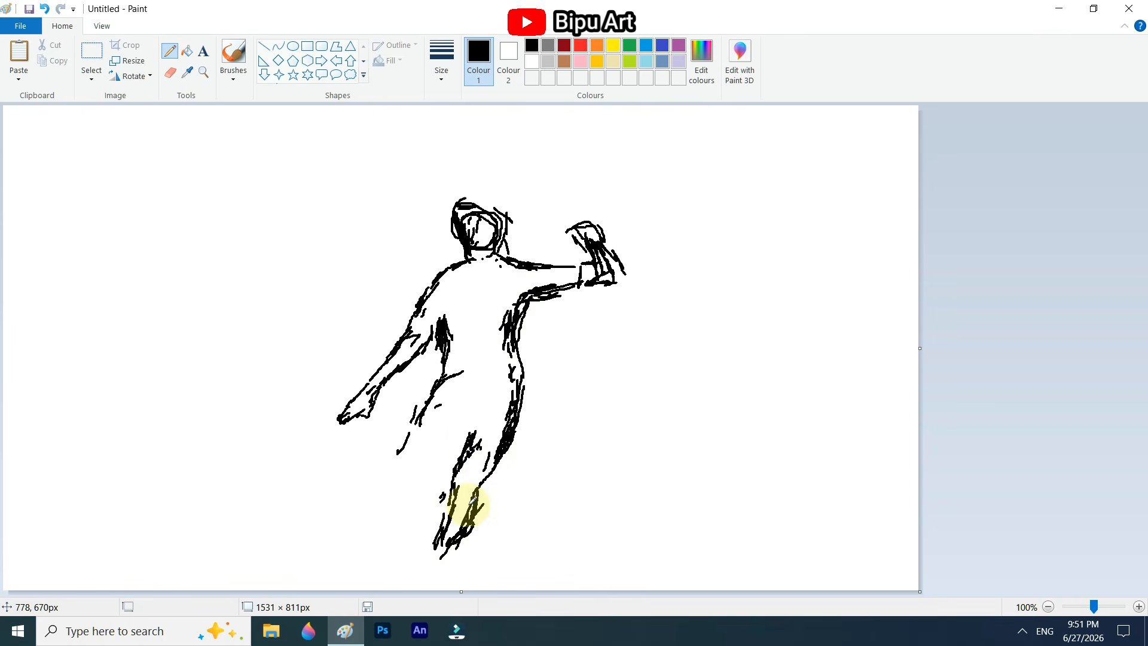
pyautogui.moveTo(522, 357); pyautogui.dragTo(538, 300)
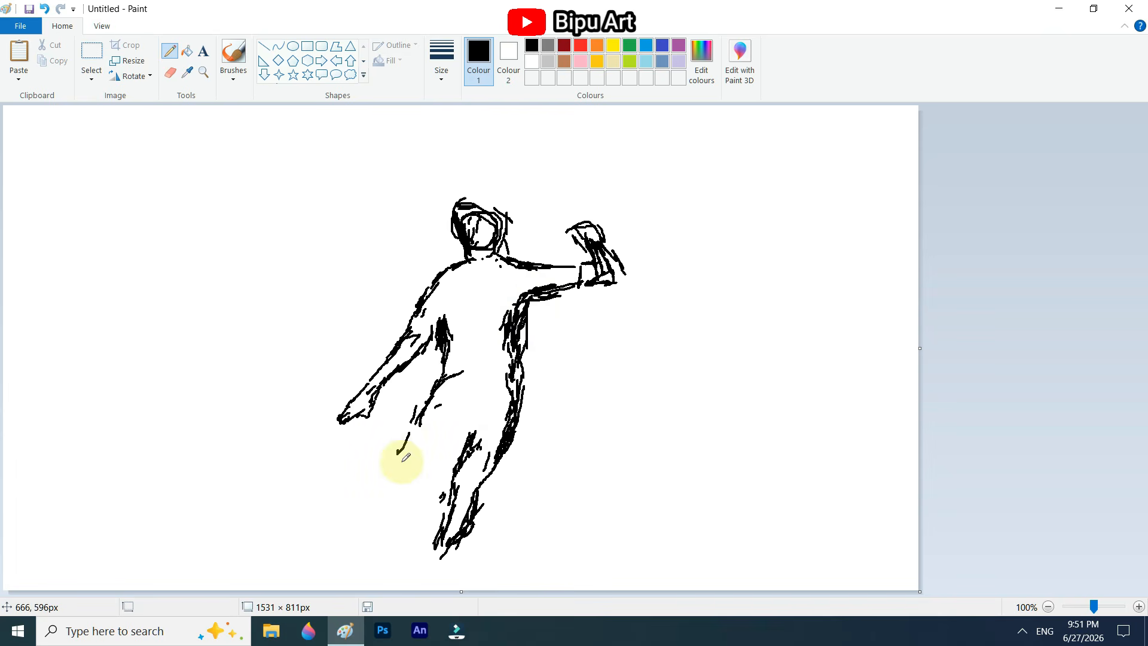
# Sketch the bent rear leg and the standing leg's foot, and add hair on top of the head.
pyautogui.moveTo(454, 434)
pyautogui.mouseDown()
pyautogui.moveTo(438, 460)
pyautogui.moveTo(396, 463)
pyautogui.moveTo(411, 461)
pyautogui.moveTo(403, 480)
pyautogui.moveTo(392, 466)
pyautogui.moveTo(379, 487)
pyautogui.moveTo(418, 472)
pyautogui.mouseUp()
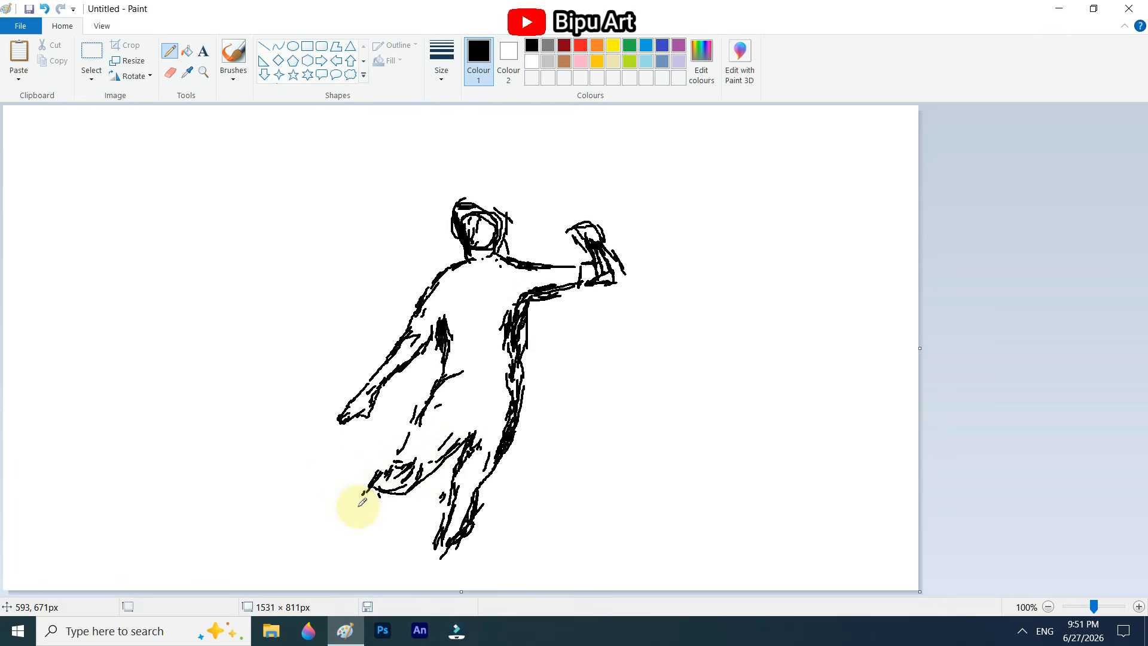
pyautogui.moveTo(475, 517); pyautogui.dragTo(464, 533)
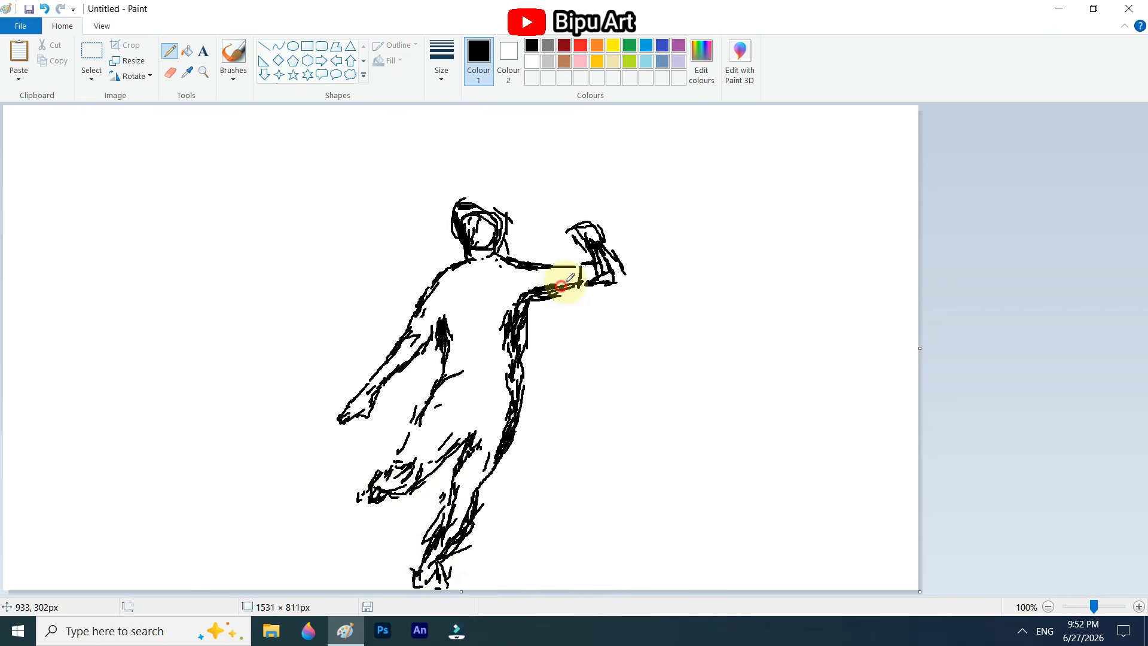
pyautogui.moveTo(486, 209)
pyautogui.mouseDown()
pyautogui.moveTo(482, 199)
pyautogui.moveTo(455, 233)
pyautogui.mouseUp()
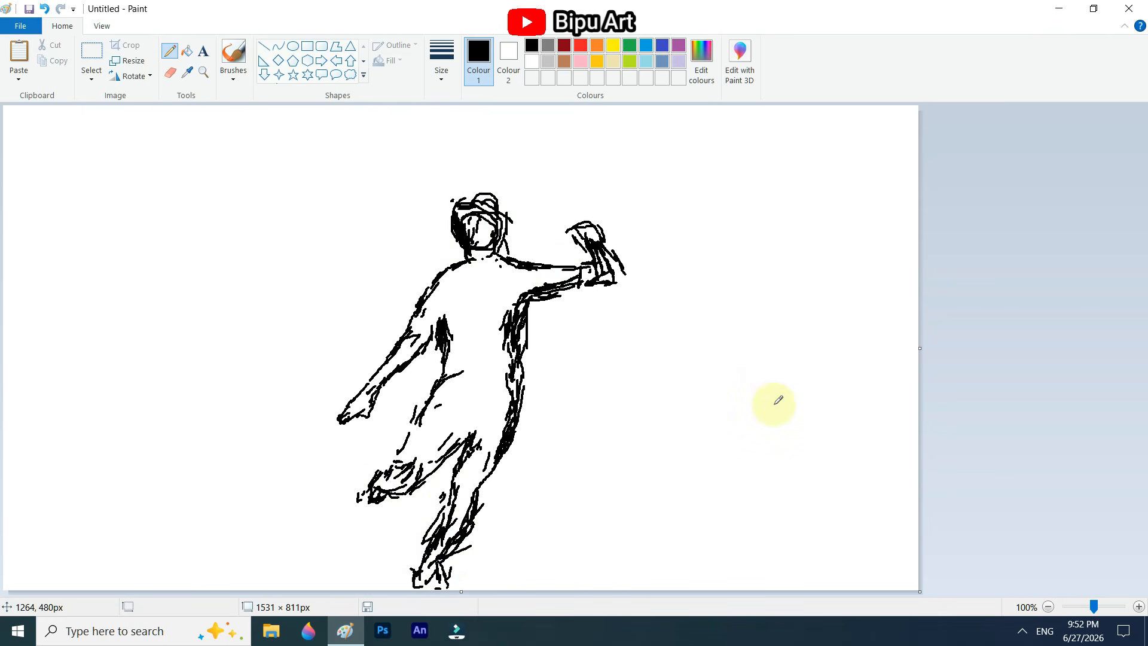
# Move the whole drawing up the canvas and close the outline gaps at the rear thigh and outstretched arm.
pyautogui.hotkey('ctrl', 'a')
pyautogui.moveTo(542, 459); pyautogui.dragTo(531, 413)
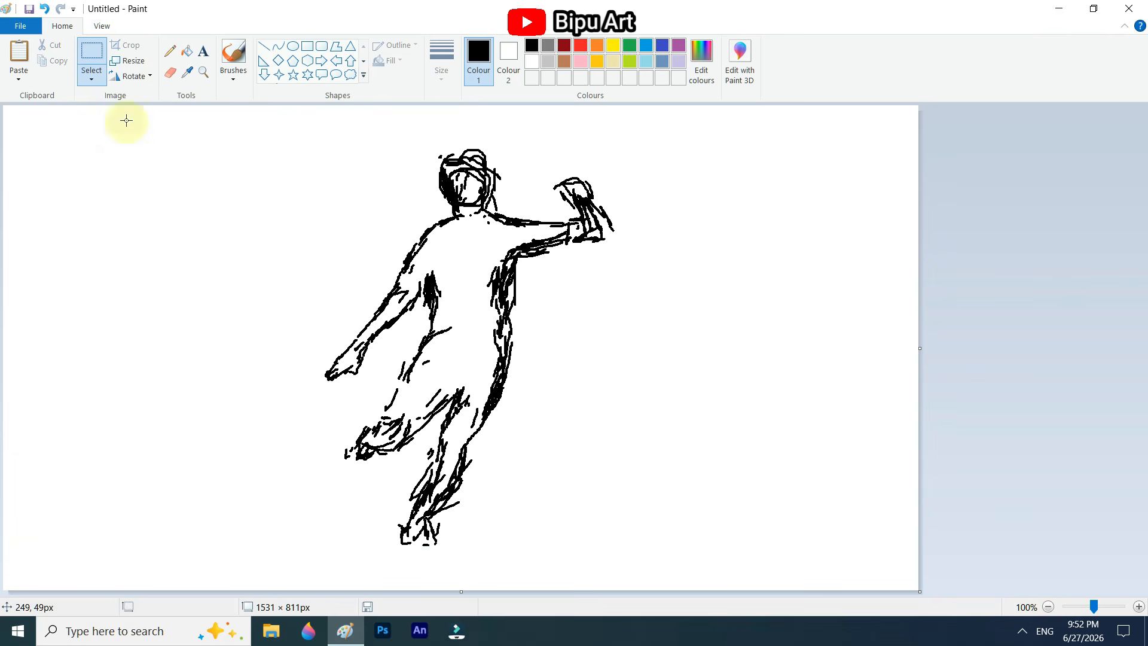
pyautogui.click(169, 51)
pyautogui.moveTo(399, 380); pyautogui.dragTo(384, 420)
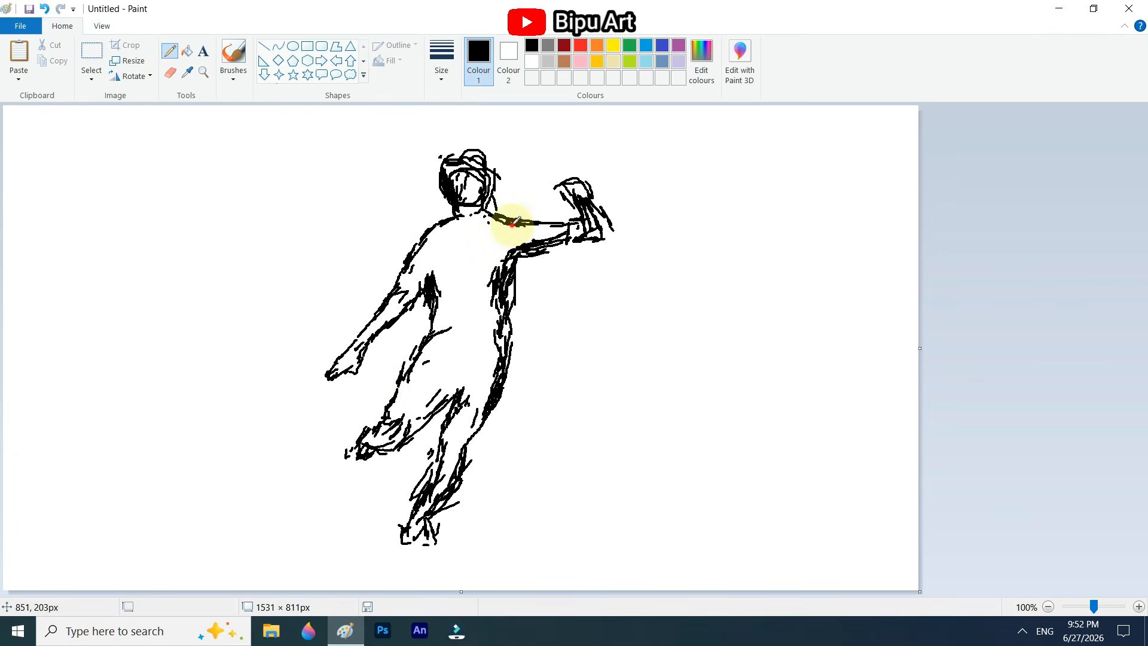
pyautogui.moveTo(512, 225); pyautogui.dragTo(564, 225)
# Fill the head, body, legs and arms with solid black, thickening the outline strokes around them with the Pencil.
pyautogui.click(186, 51)
pyautogui.click(467, 187)
pyautogui.click(169, 51)
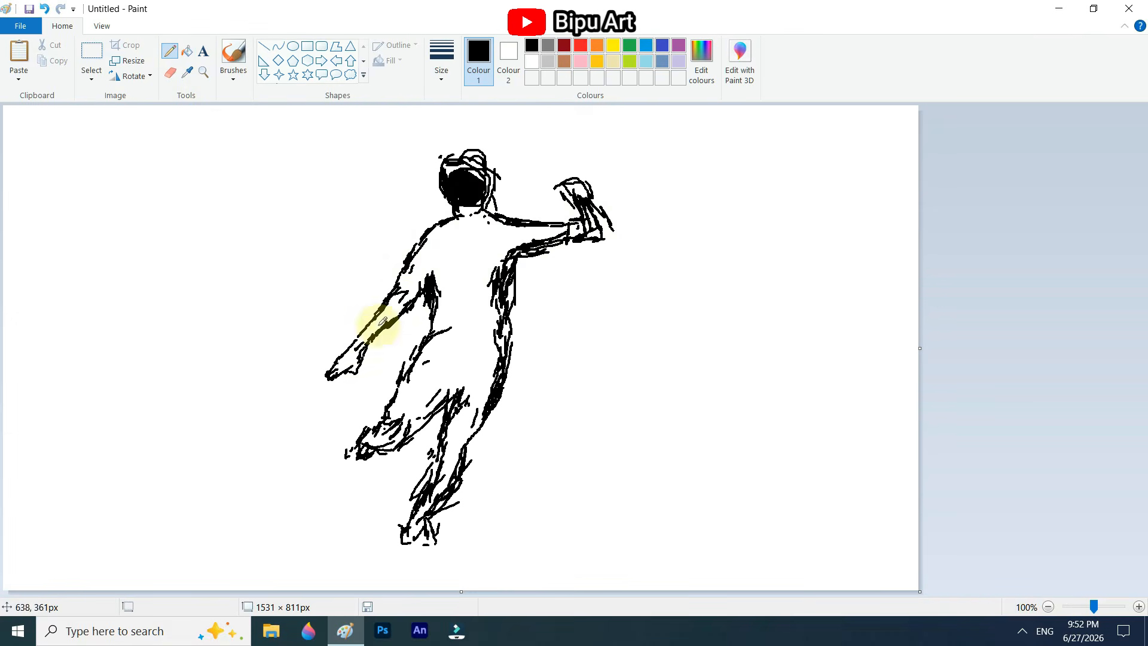
pyautogui.moveTo(446, 410); pyautogui.dragTo(441, 496)
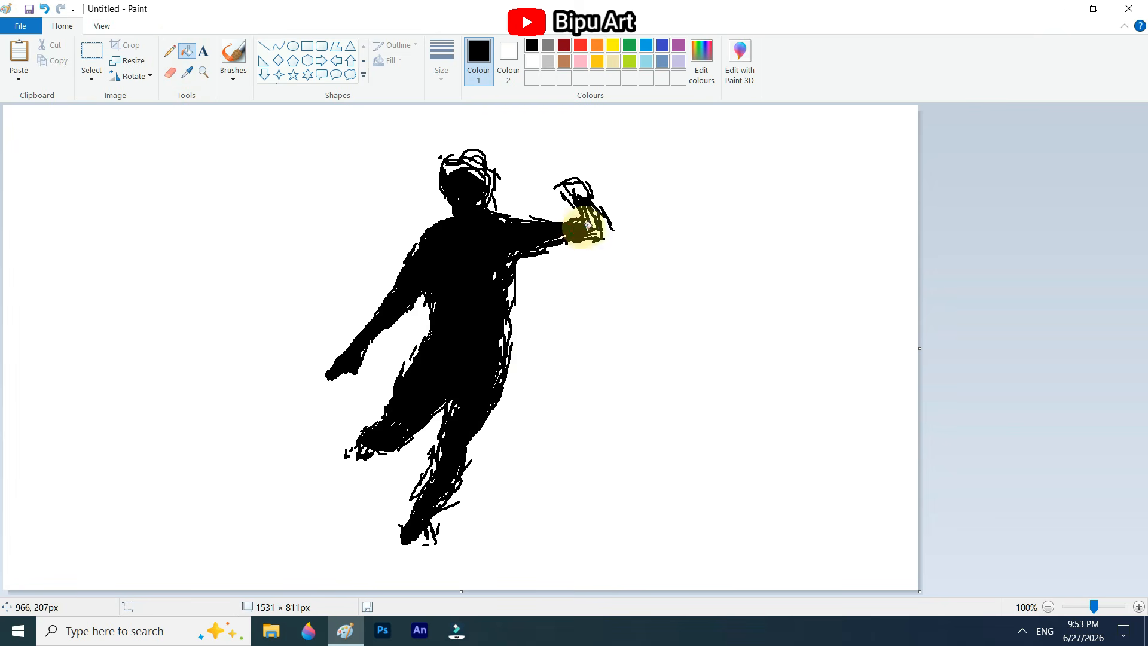
pyautogui.click(187, 51)
pyautogui.click(574, 230)
# Fill in the hair at the top of the head in black and erase the stray marks around it.
pyautogui.scroll(1, 561, 455)
pyautogui.moveTo(352, 590); pyautogui.dragTo(558, 591)
pyautogui.click(170, 51)
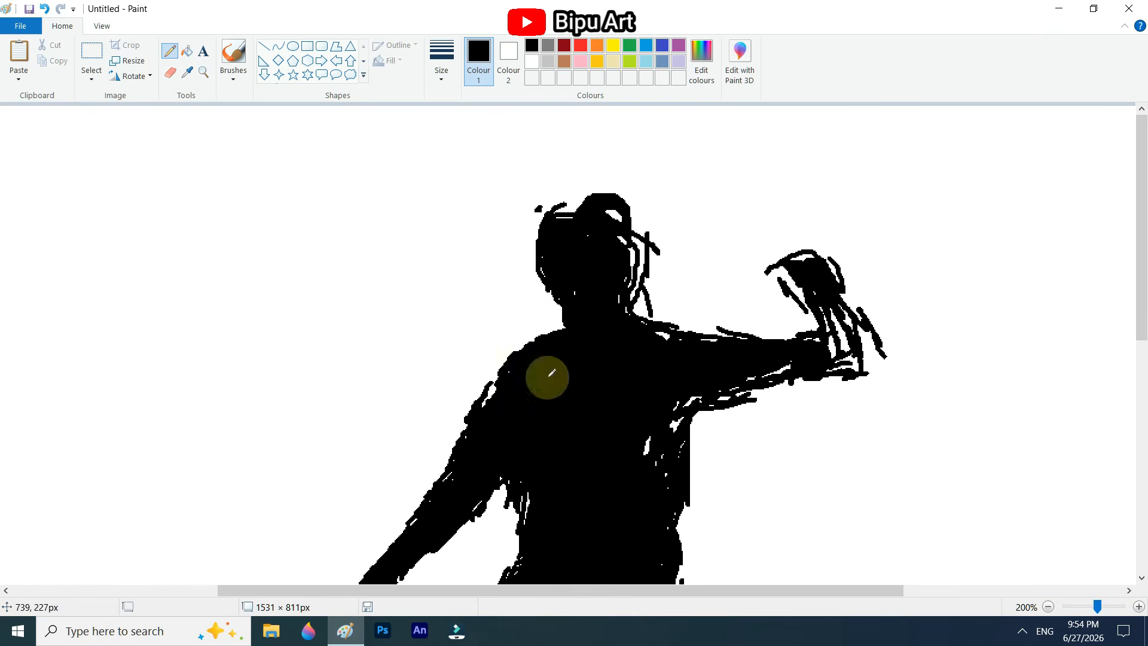
pyautogui.moveTo(544, 218); pyautogui.dragTo(568, 205)
pyautogui.click(169, 72)
pyautogui.click(170, 51)
# Trim the rough lines around the neck, raised forearm and fist with white pencil strokes.
pyautogui.click(532, 61)
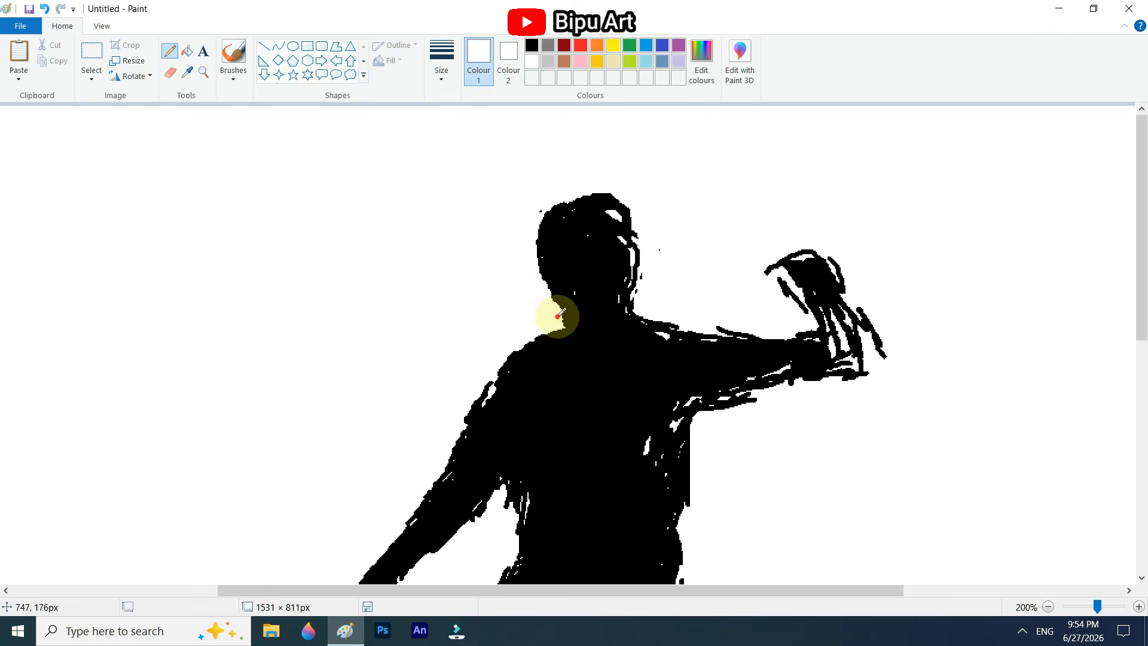
pyautogui.moveTo(861, 308); pyautogui.dragTo(867, 372)
pyautogui.moveTo(829, 258); pyautogui.dragTo(843, 299)
pyautogui.moveTo(807, 312); pyautogui.dragTo(801, 304)
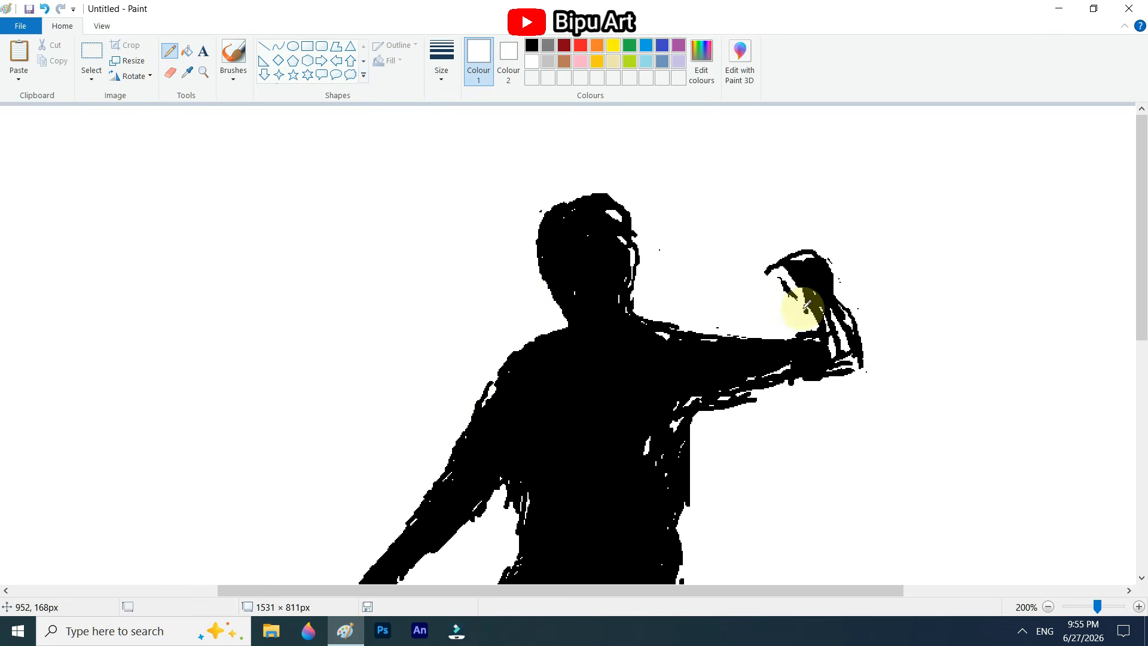
# Fill the remaining gaps in the head with black and trim its edge on the raised-arm side in white.
pyautogui.click(531, 44)
pyautogui.moveTo(563, 266)
pyautogui.mouseDown()
pyautogui.moveTo(566, 308)
pyautogui.moveTo(615, 209)
pyautogui.moveTo(542, 243)
pyautogui.moveTo(551, 201)
pyautogui.moveTo(591, 244)
pyautogui.moveTo(623, 248)
pyautogui.moveTo(622, 299)
pyautogui.moveTo(640, 261)
pyautogui.mouseUp()
pyautogui.click(532, 61)
pyautogui.moveTo(637, 212); pyautogui.dragTo(631, 307)
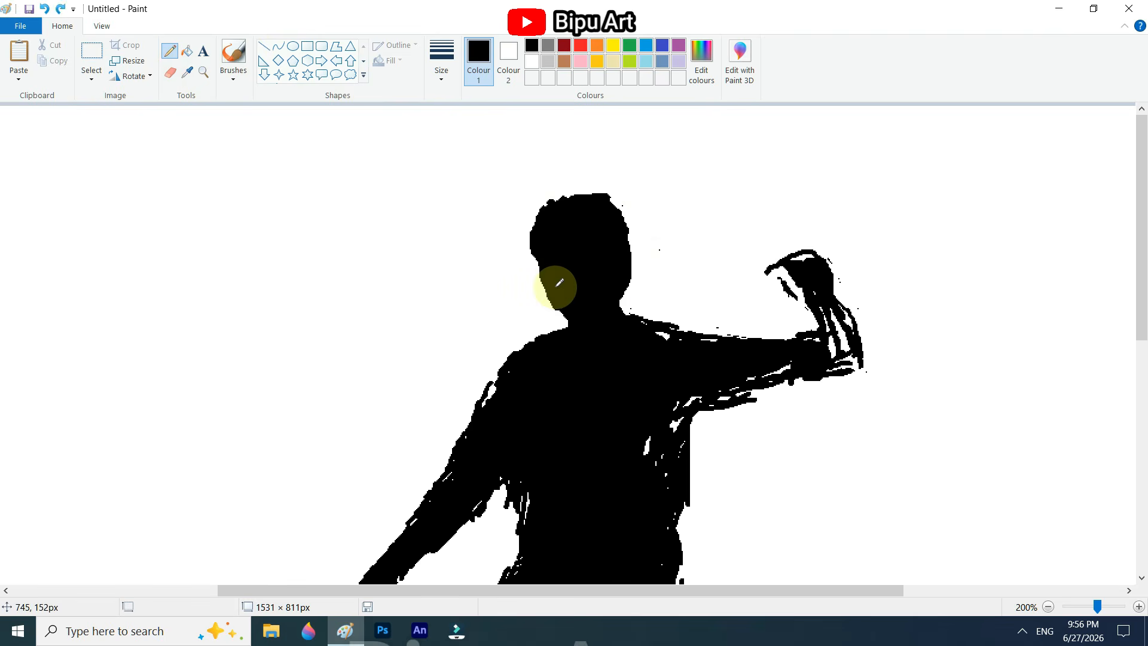
# Reshape the head's rounded outline and face edge with black pencil strokes and erased edges.
pyautogui.moveTo(559, 277)
pyautogui.mouseDown()
pyautogui.moveTo(598, 315)
pyautogui.moveTo(627, 281)
pyautogui.moveTo(618, 204)
pyautogui.moveTo(536, 227)
pyautogui.moveTo(629, 259)
pyautogui.moveTo(634, 247)
pyautogui.moveTo(634, 275)
pyautogui.moveTo(633, 210)
pyautogui.mouseUp()
pyautogui.click(170, 73)
pyautogui.click(170, 51)
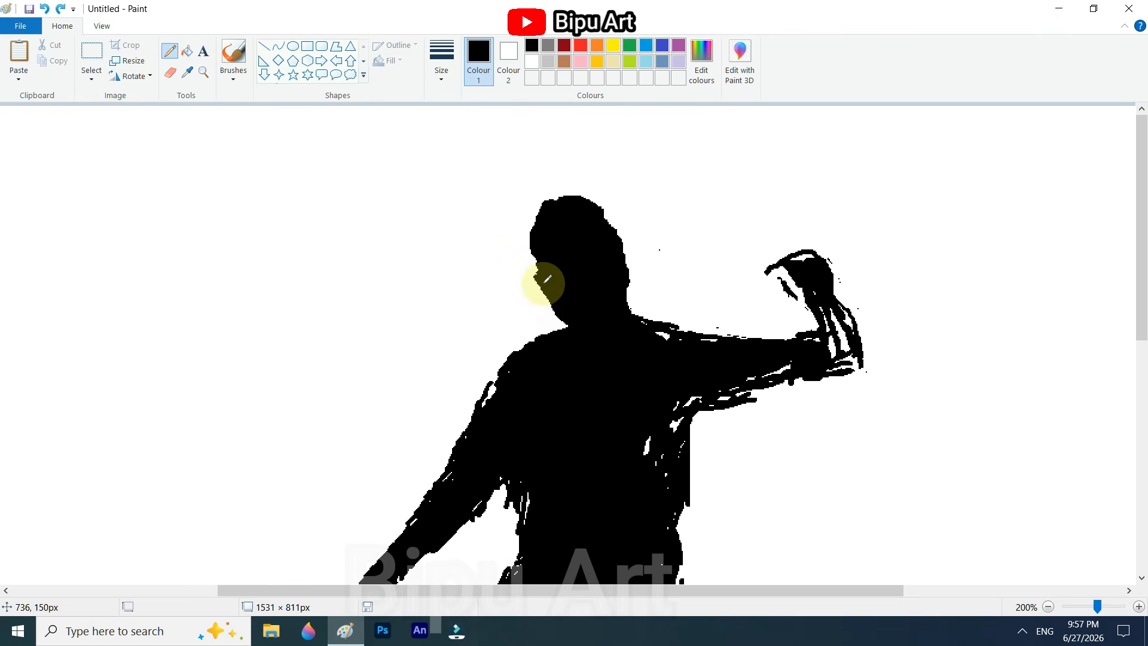
pyautogui.moveTo(534, 261)
pyautogui.mouseDown()
pyautogui.moveTo(597, 208)
pyautogui.moveTo(587, 233)
pyautogui.mouseUp()
pyautogui.moveTo(548, 297)
pyautogui.mouseDown()
pyautogui.moveTo(552, 267)
pyautogui.moveTo(533, 277)
pyautogui.moveTo(561, 317)
pyautogui.mouseUp()
pyautogui.click(531, 61)
pyautogui.click(531, 45)
pyautogui.moveTo(622, 243)
pyautogui.mouseDown()
pyautogui.moveTo(626, 257)
pyautogui.moveTo(577, 192)
pyautogui.moveTo(530, 261)
pyautogui.mouseUp()
pyautogui.hotkey('ctrl', 'z')
pyautogui.hotkey('ctrl', 'z')
# Fill and smooth the outstretched upper arm's edge in black from the shoulder to the elbow.
pyautogui.moveTo(681, 332)
pyautogui.mouseDown()
pyautogui.moveTo(664, 328)
pyautogui.moveTo(797, 333)
pyautogui.mouseUp()
pyautogui.scroll(-3, 670, 305)
pyautogui.click(532, 61)
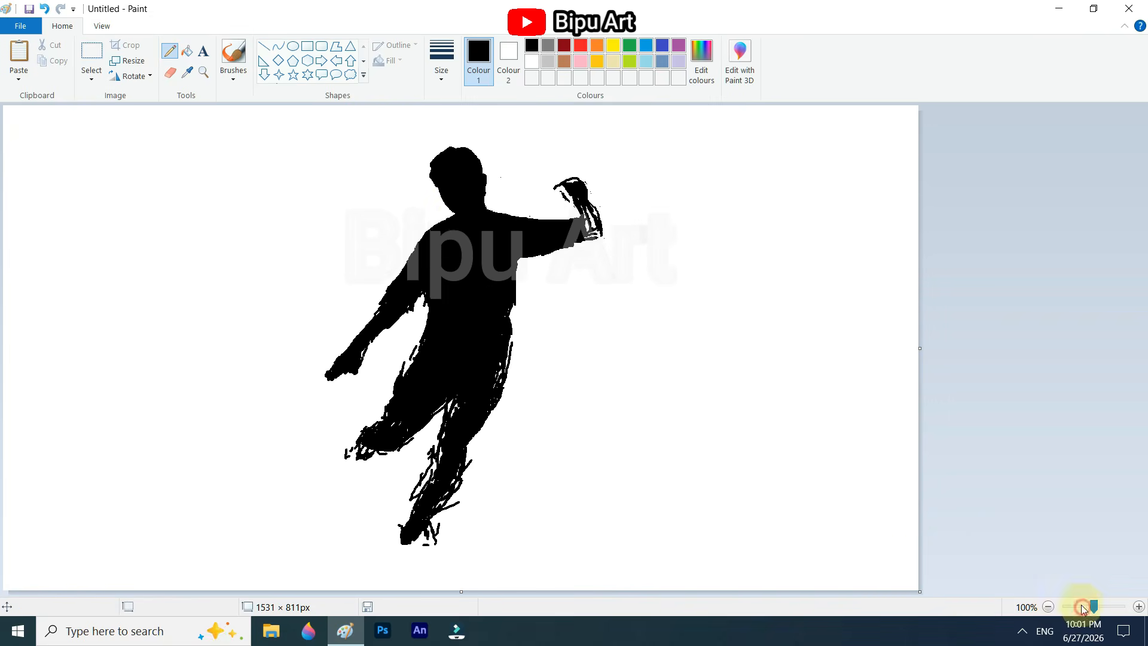
pyautogui.click(1079, 606)
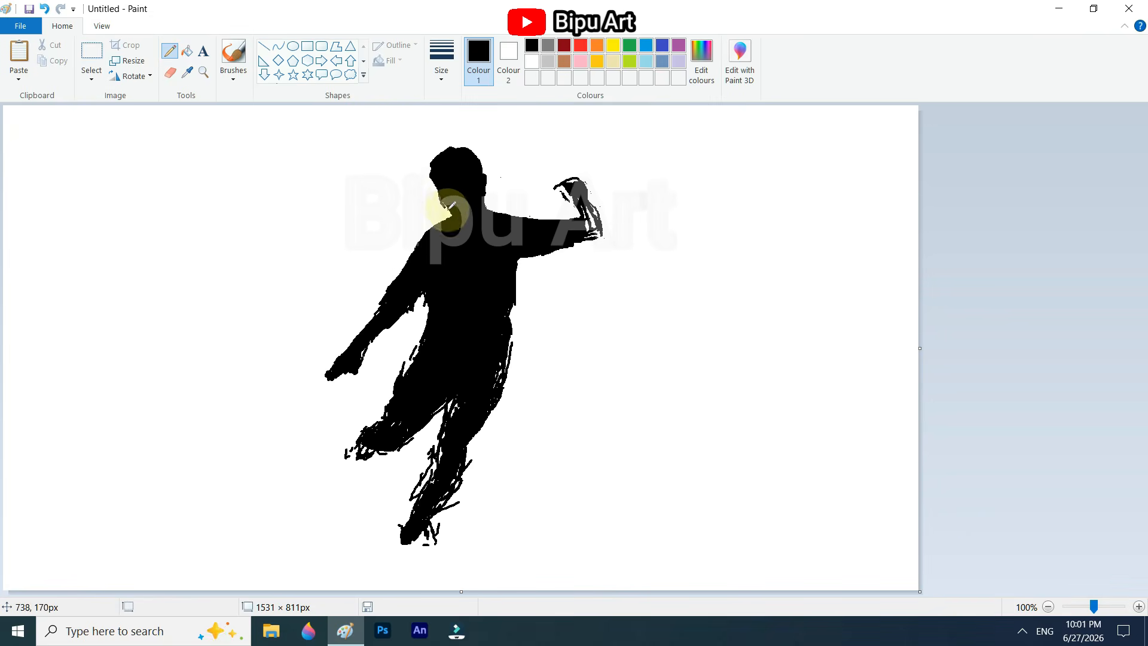
# Erase the excess along the face and neck, and touch up the face edge with the black Pencil.
pyautogui.scroll(1, 442, 126)
pyautogui.click(170, 72)
pyautogui.moveTo(484, 212); pyautogui.dragTo(513, 318)
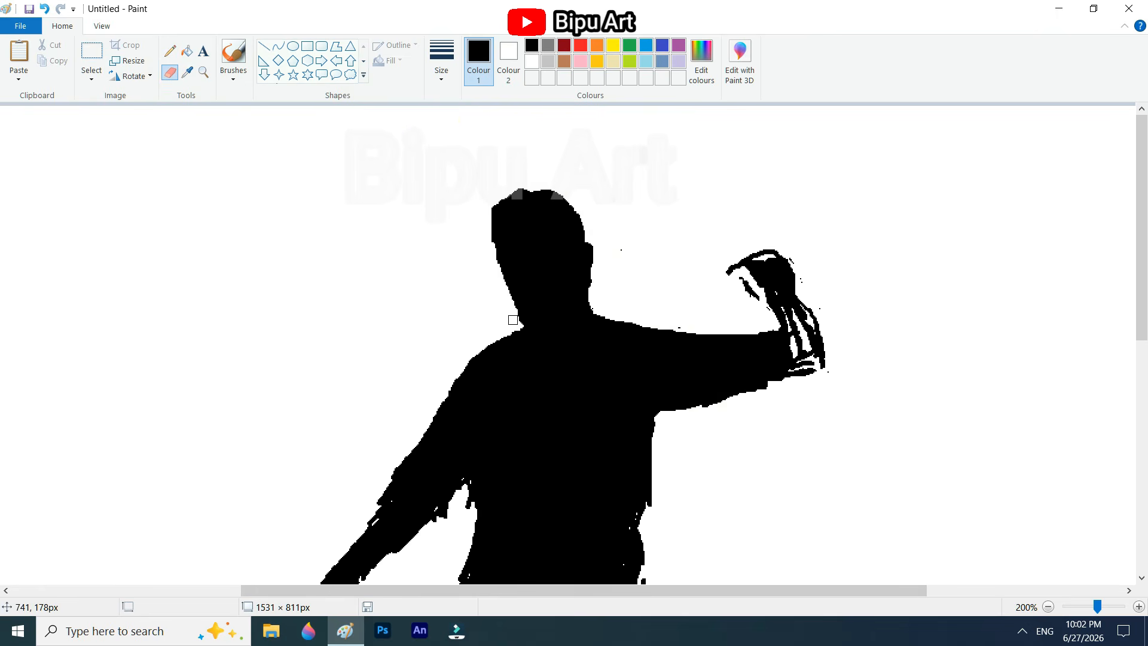
pyautogui.click(170, 51)
pyautogui.click(502, 256)
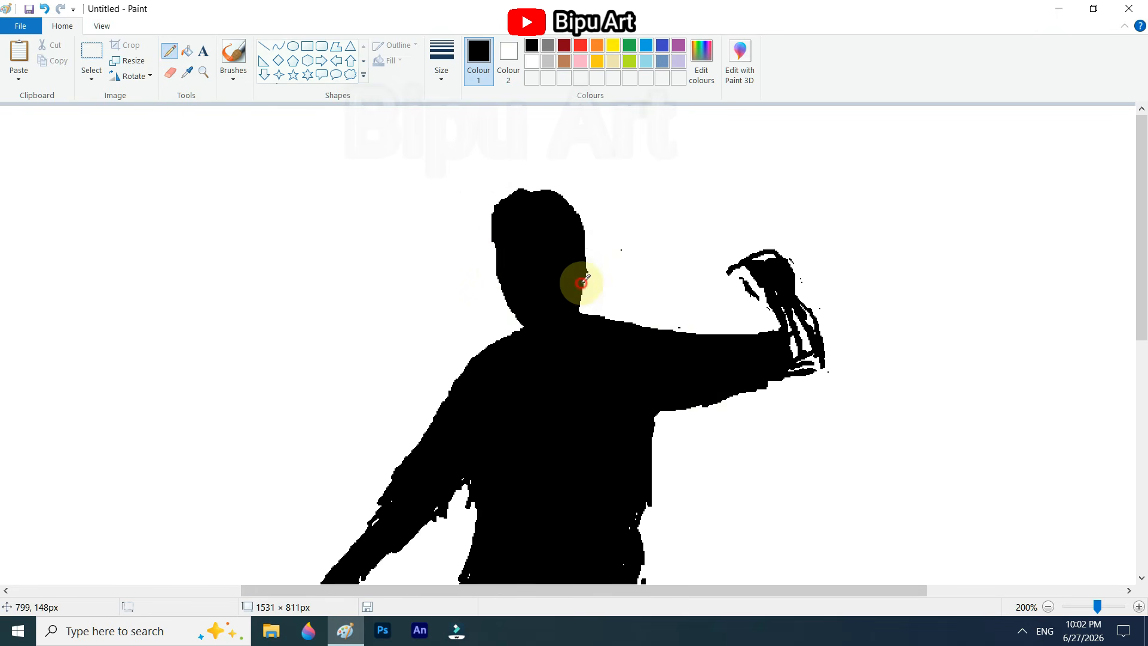
# Build up the hair and both sides of the head with black pencil strokes.
pyautogui.scroll(-2, 609, 236)
pyautogui.scroll(2, 610, 237)
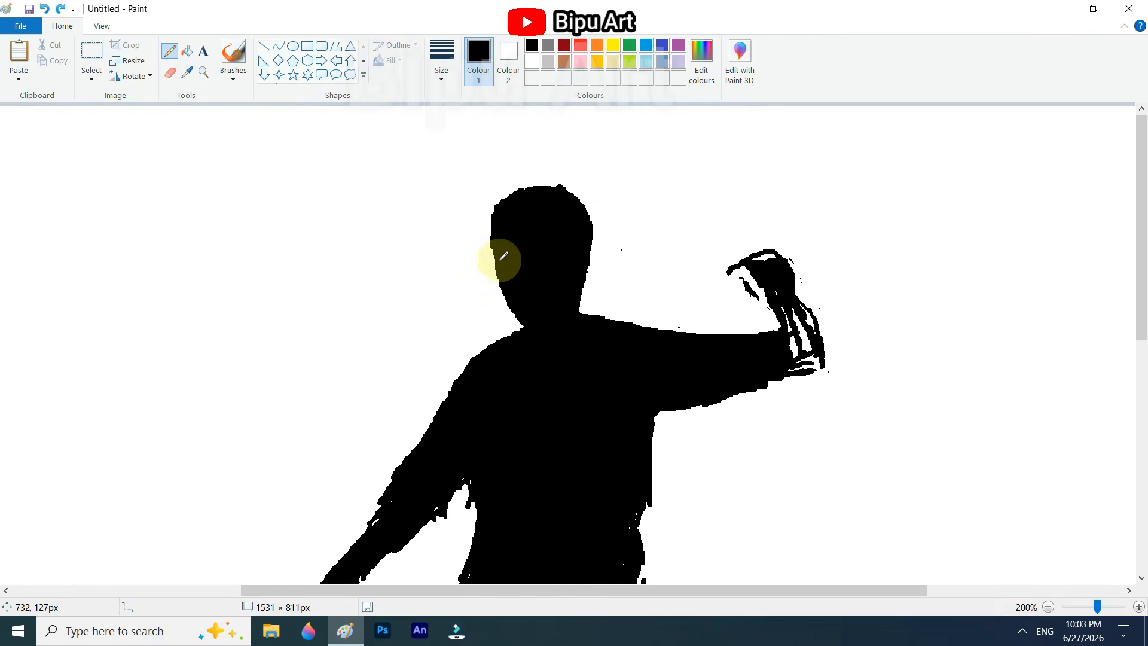
pyautogui.moveTo(500, 259)
pyautogui.mouseDown()
pyautogui.moveTo(509, 305)
pyautogui.moveTo(497, 269)
pyautogui.moveTo(587, 226)
pyautogui.moveTo(497, 250)
pyautogui.moveTo(508, 307)
pyautogui.moveTo(495, 293)
pyautogui.moveTo(490, 226)
pyautogui.mouseUp()
pyautogui.moveTo(527, 183)
pyautogui.mouseDown()
pyautogui.moveTo(576, 193)
pyautogui.moveTo(498, 209)
pyautogui.moveTo(595, 219)
pyautogui.moveTo(587, 268)
pyautogui.mouseUp()
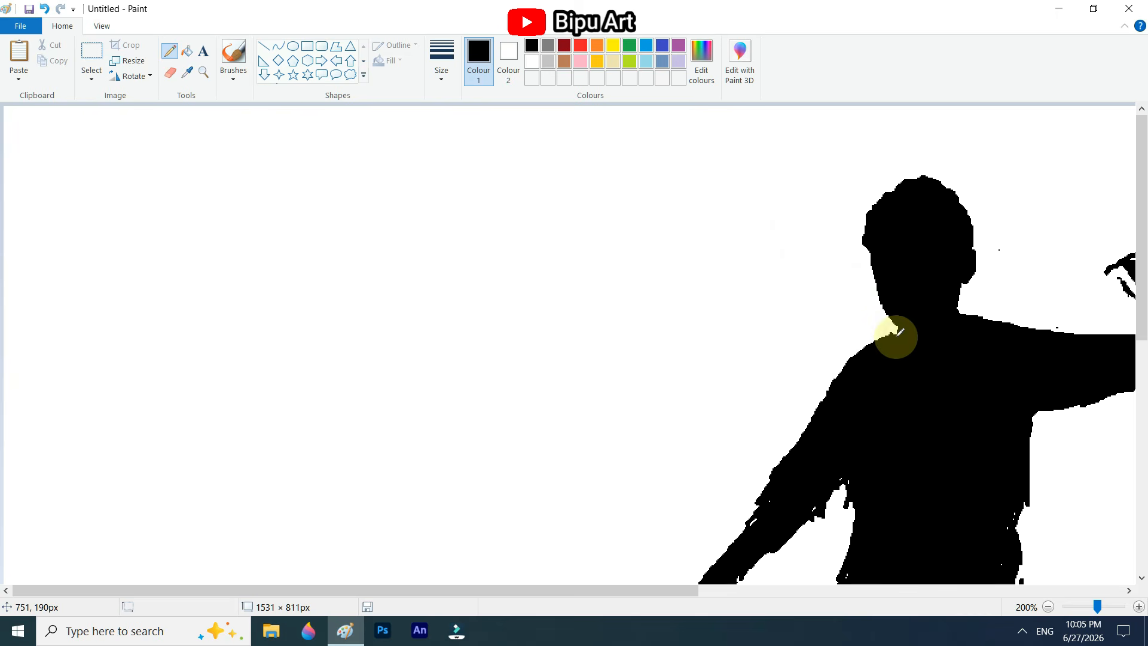
# Smooth the shoulder of the lowered arm in black and trim the ragged strokes under that arm in white.
pyautogui.moveTo(897, 332); pyautogui.dragTo(865, 355)
pyautogui.scroll(-1, 794, 441)
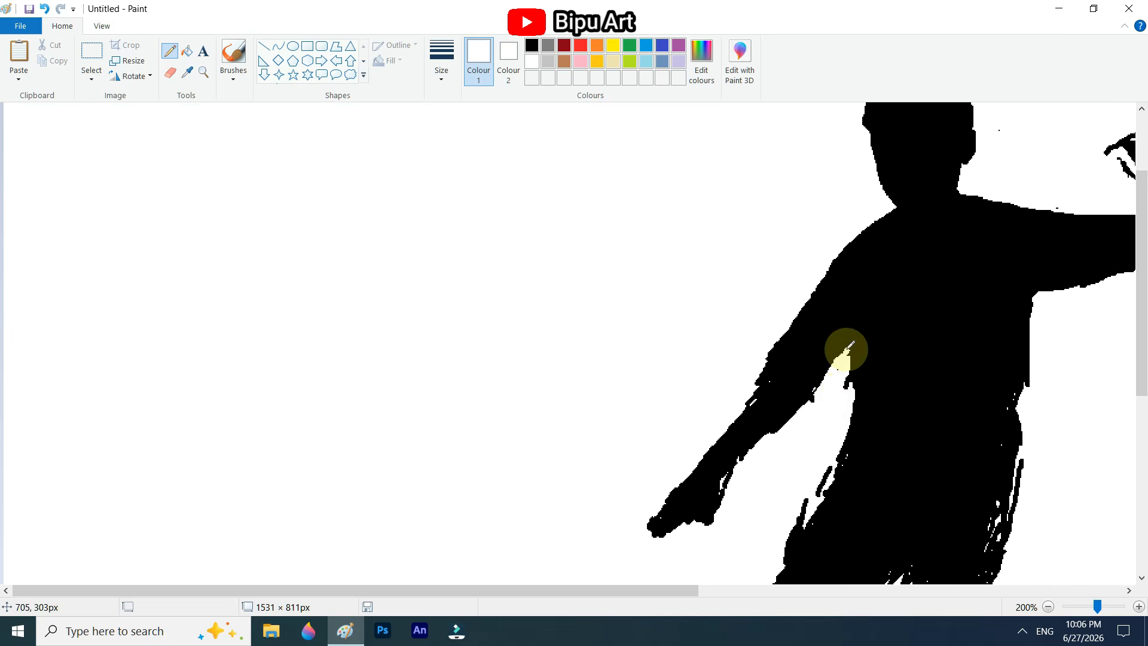
pyautogui.moveTo(843, 353); pyautogui.dragTo(792, 416)
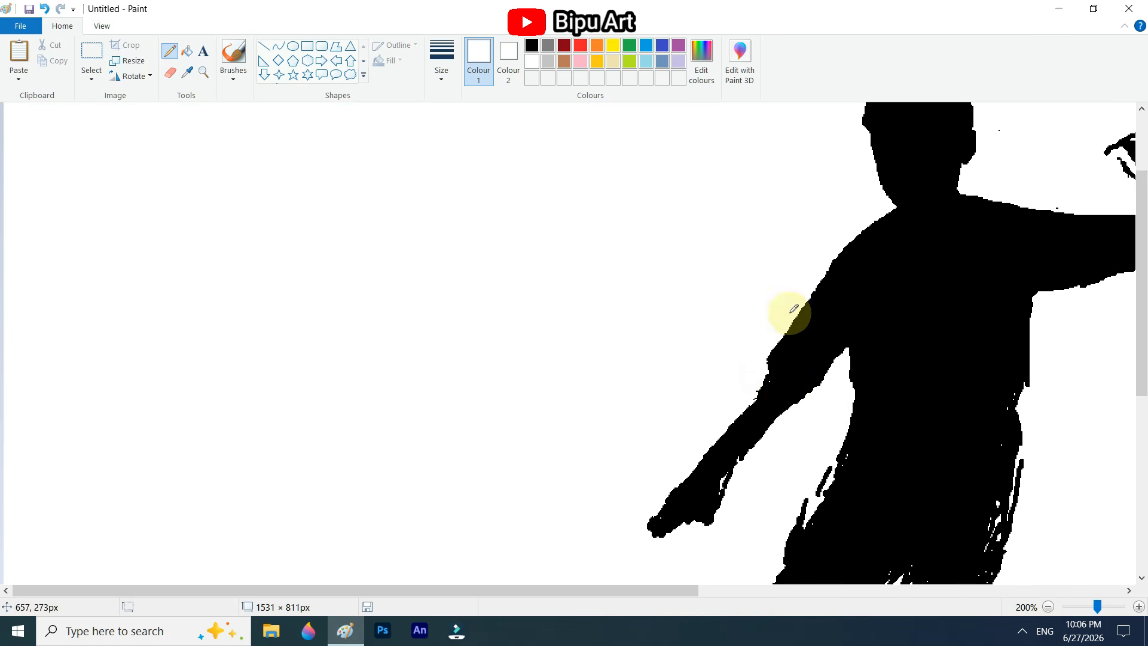
# Cut a short sleeve hem across the lowered arm in white, redraw a slimmer forearm in black and tidy the hand.
pyautogui.moveTo(775, 363); pyautogui.dragTo(845, 371)
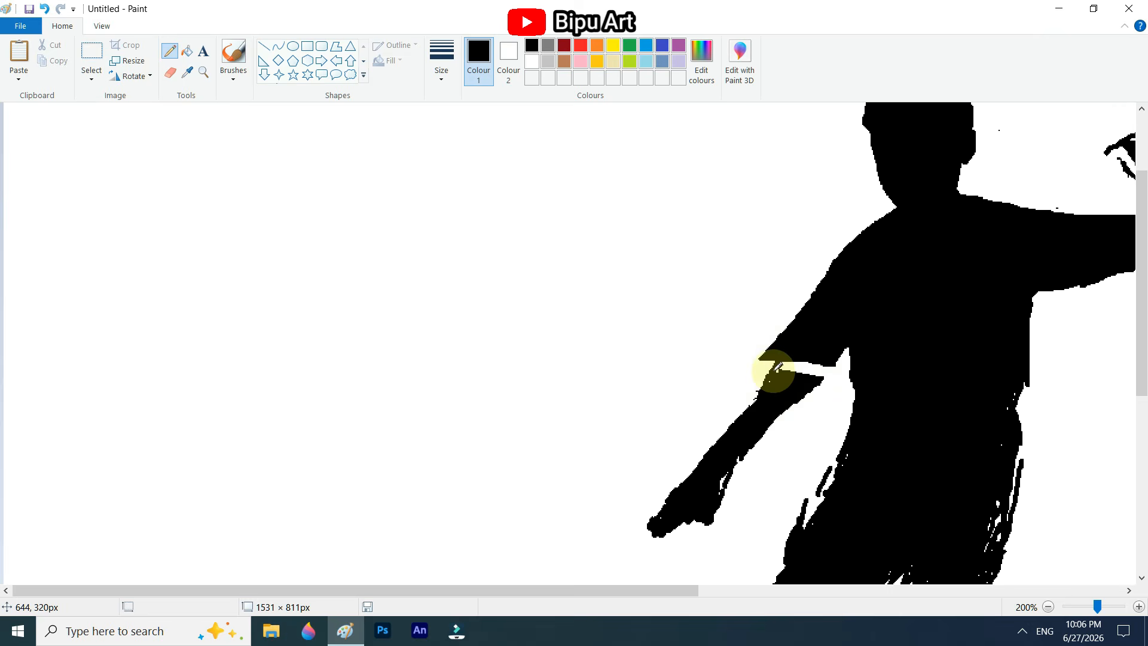
pyautogui.moveTo(777, 366); pyautogui.dragTo(751, 392)
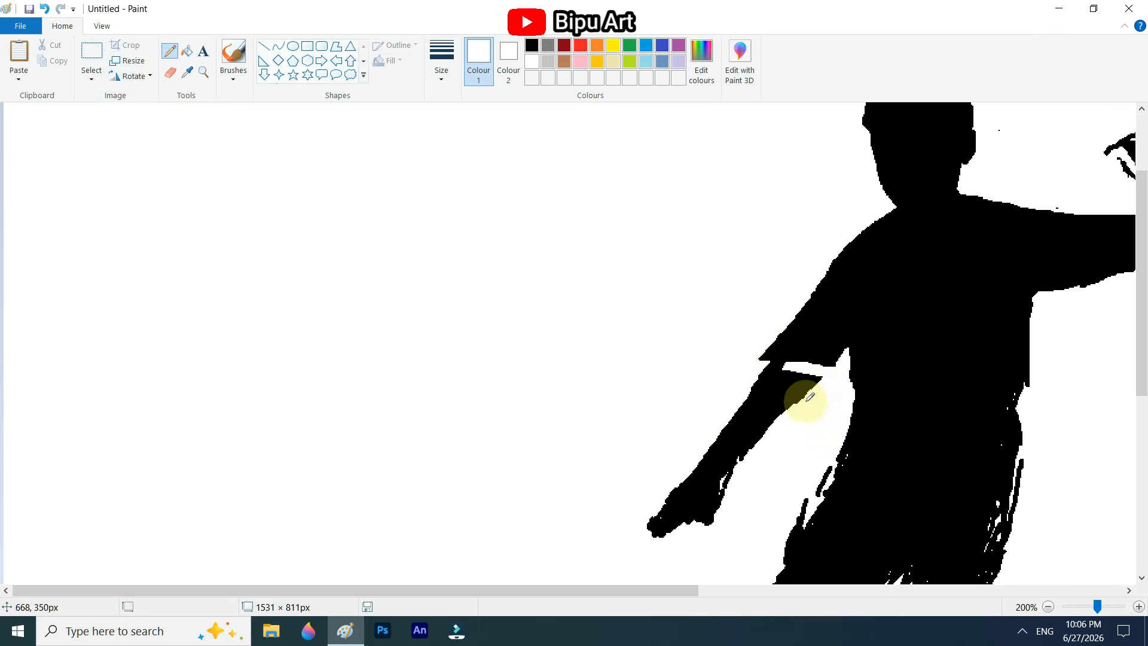
pyautogui.moveTo(802, 398); pyautogui.dragTo(794, 402)
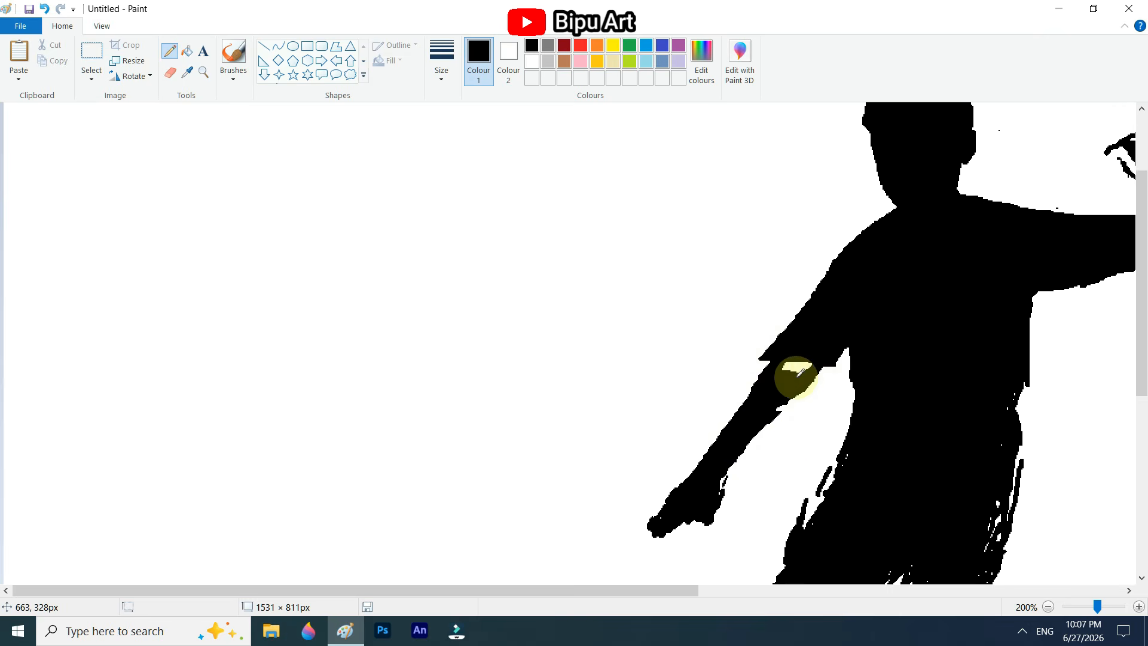
pyautogui.moveTo(798, 374)
pyautogui.mouseDown()
pyautogui.moveTo(777, 416)
pyautogui.moveTo(751, 423)
pyautogui.mouseUp()
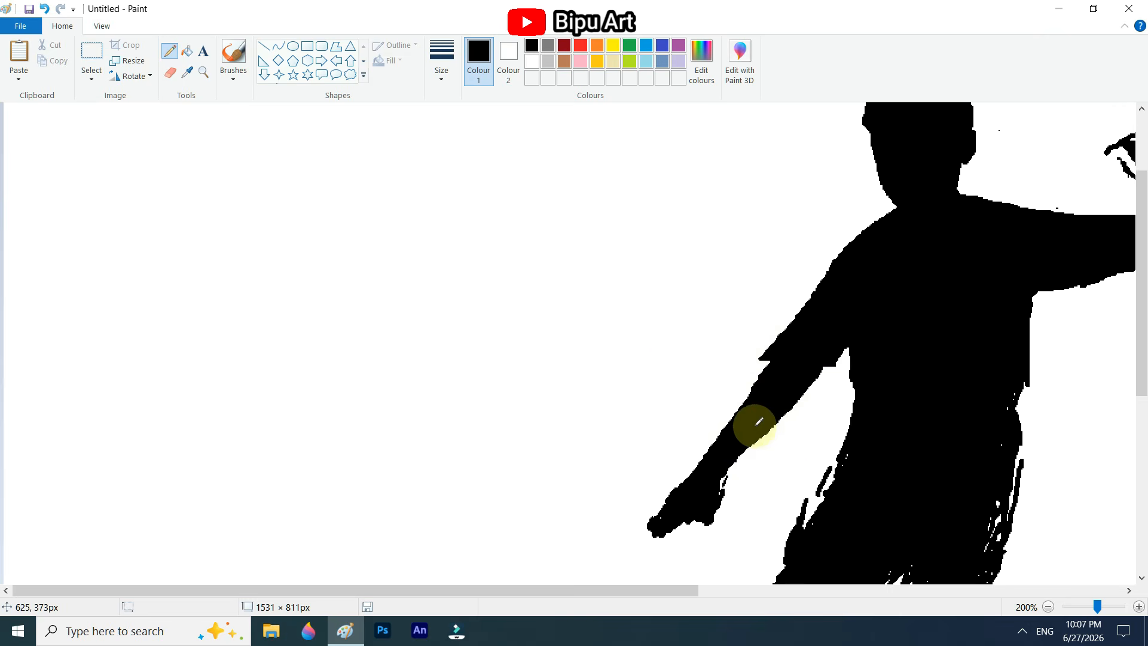
pyautogui.click(170, 73)
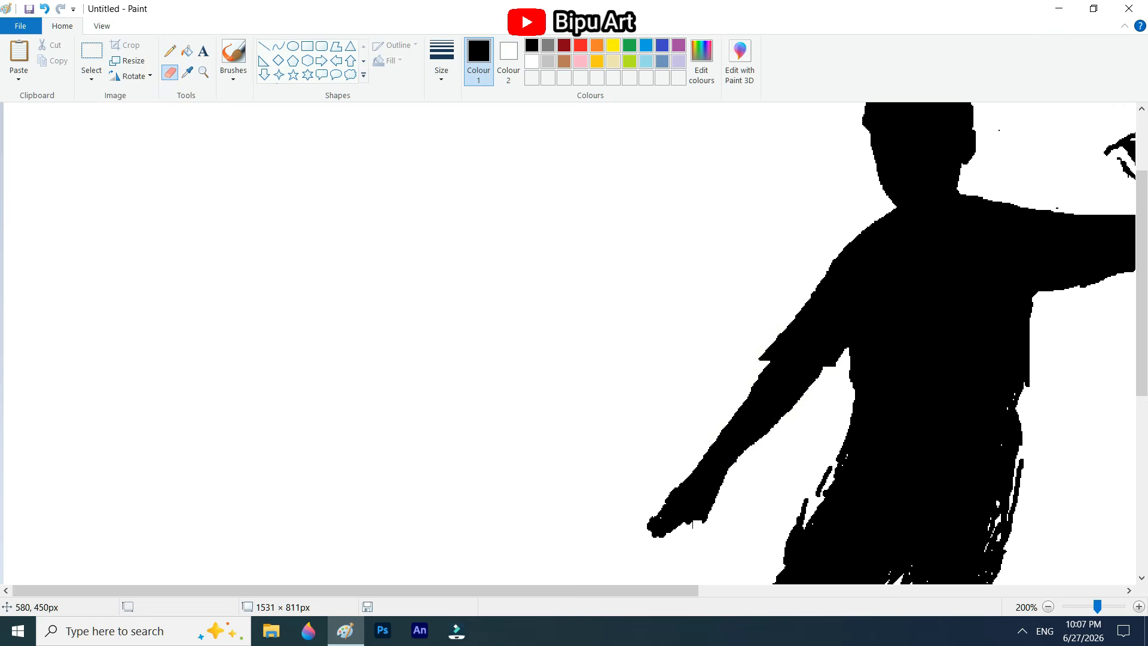
pyautogui.hscroll(-5, 757, 526)
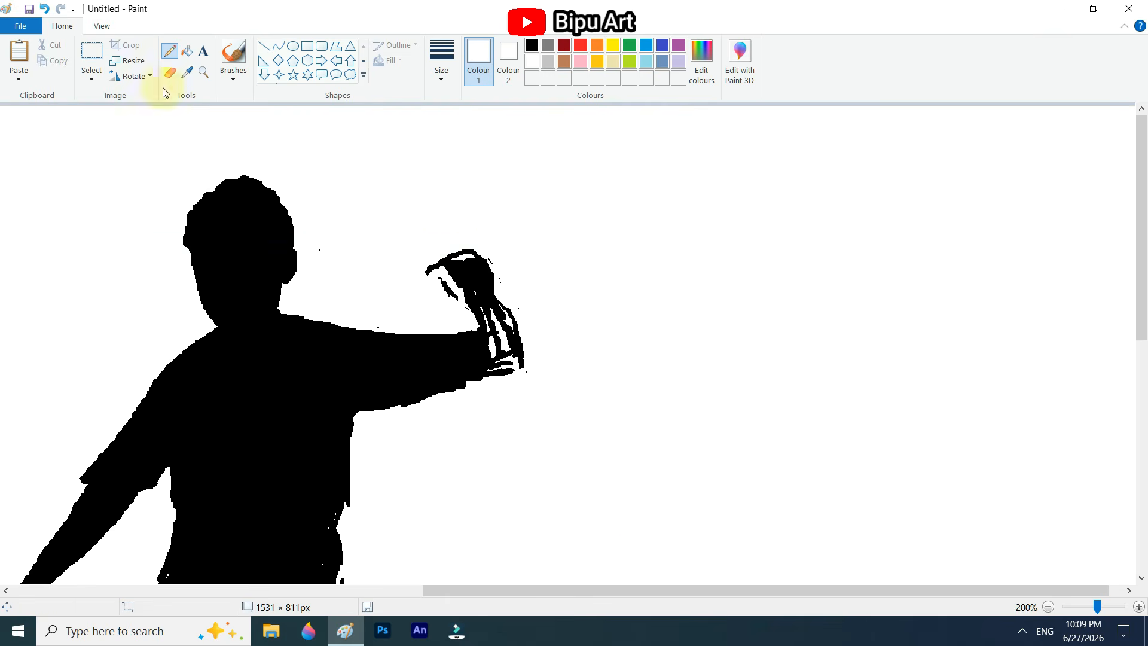
# Fill the raised forearm solid black and trim the stray marks around the elbow and hand in white.
pyautogui.moveTo(486, 315); pyautogui.dragTo(500, 358)
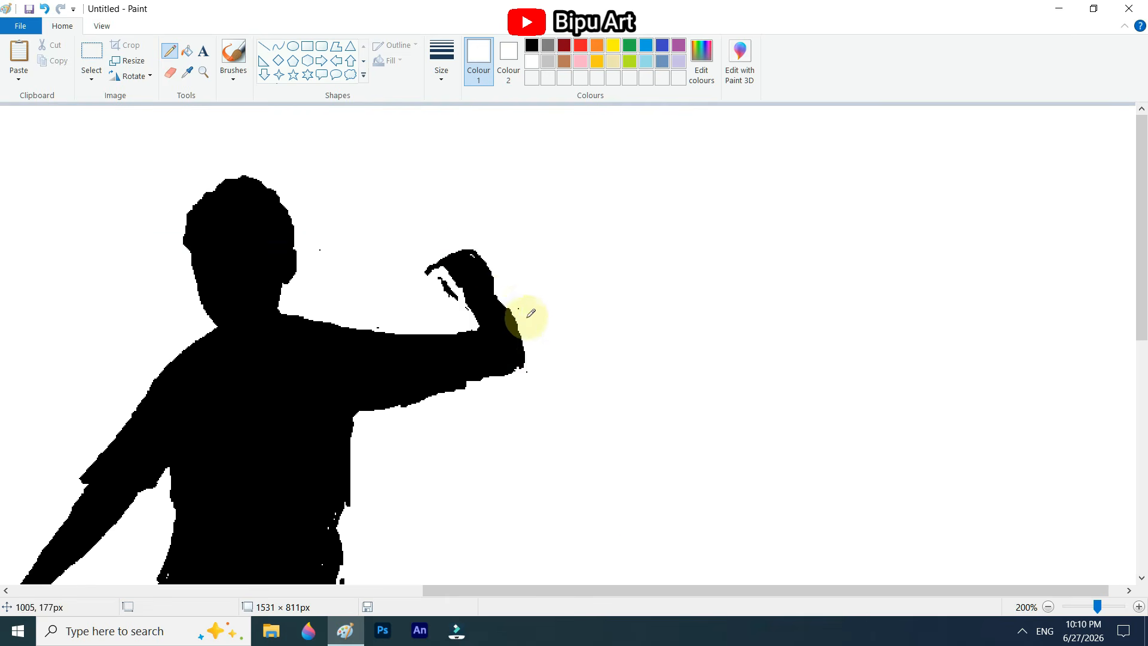
pyautogui.moveTo(500, 301); pyautogui.dragTo(516, 325)
pyautogui.moveTo(474, 382); pyautogui.dragTo(522, 363)
pyautogui.moveTo(441, 281); pyautogui.dragTo(468, 309)
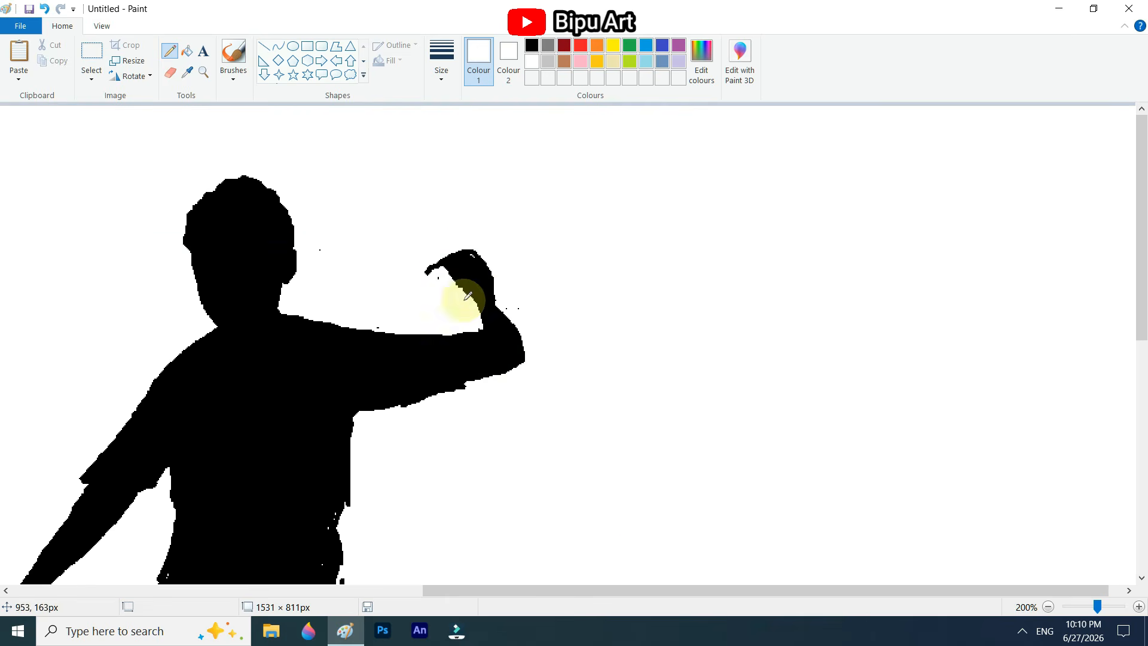
pyautogui.moveTo(468, 295)
pyautogui.mouseDown()
pyautogui.moveTo(457, 256)
pyautogui.moveTo(487, 261)
pyautogui.mouseUp()
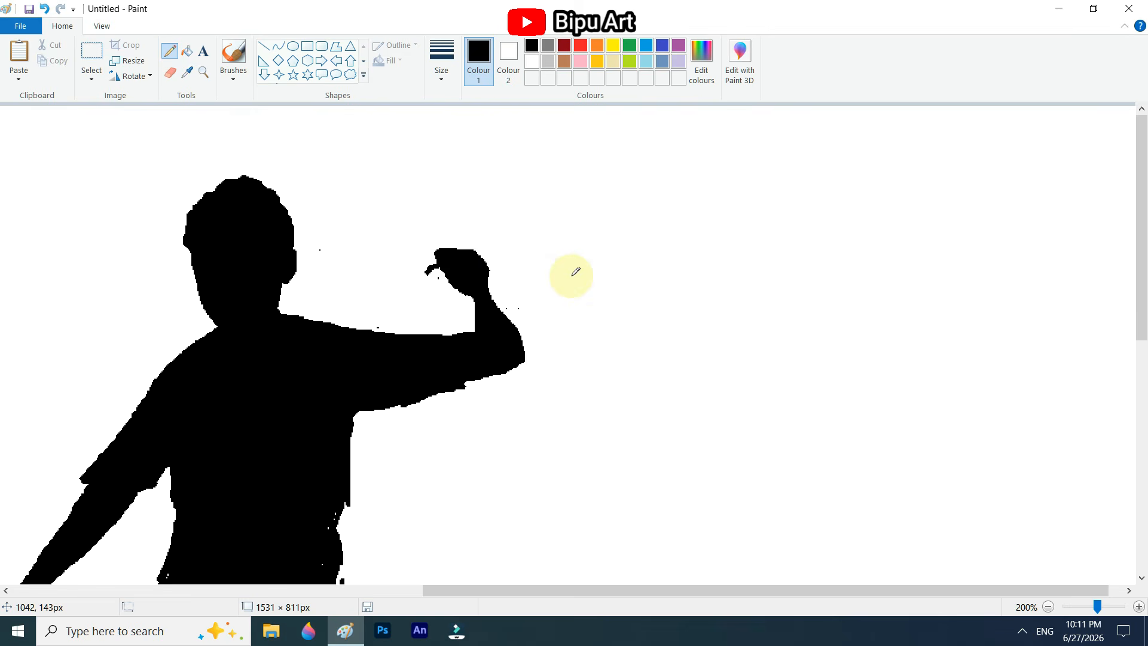
# Reshape the raised fist and wrist, smoothing the contour between the hand and the elbow.
pyautogui.click(530, 60)
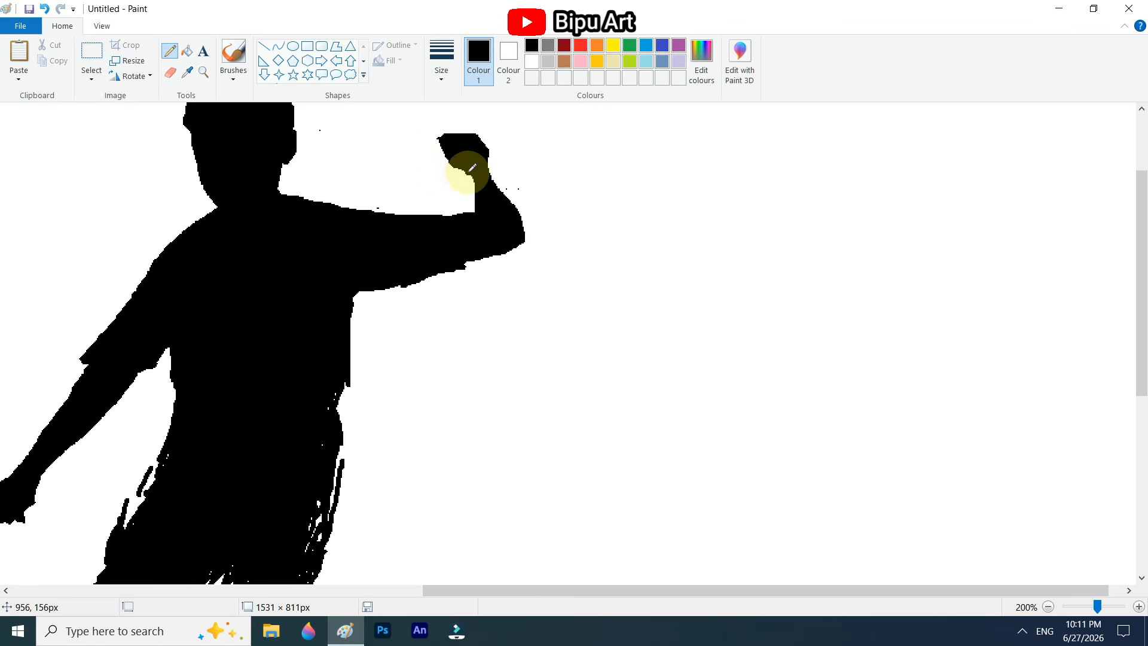
pyautogui.scroll(2, 513, 225)
pyautogui.moveTo(439, 255); pyautogui.dragTo(468, 281)
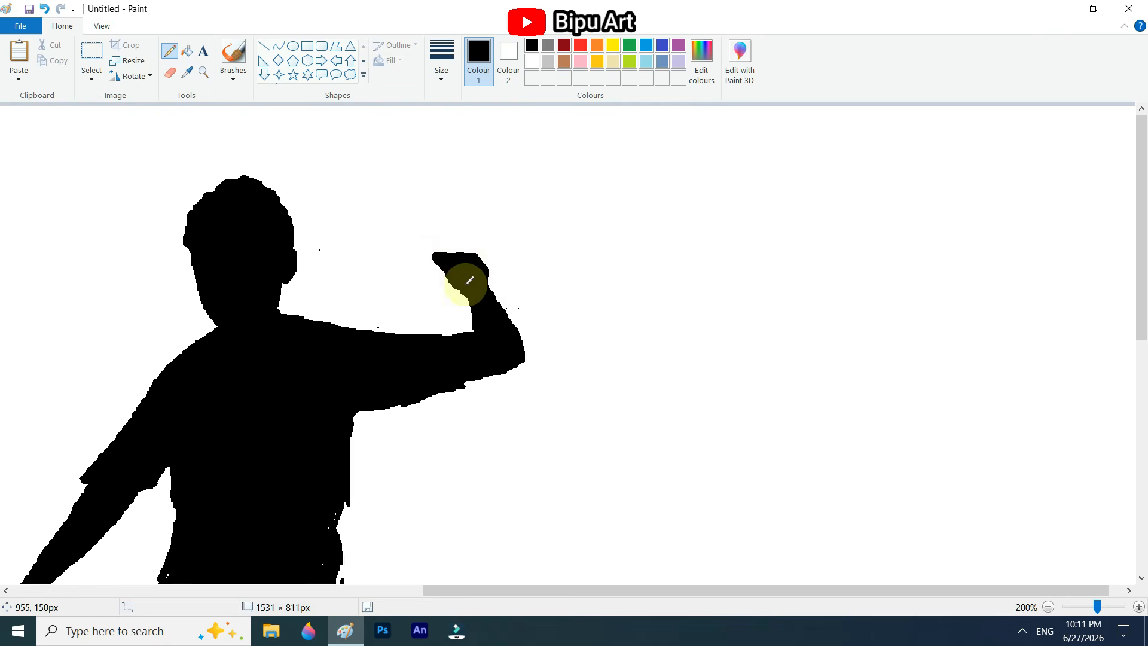
pyautogui.scroll(-4, 593, 496)
pyautogui.moveTo(651, 590); pyautogui.dragTo(505, 590)
pyautogui.scroll(2, 677, 316)
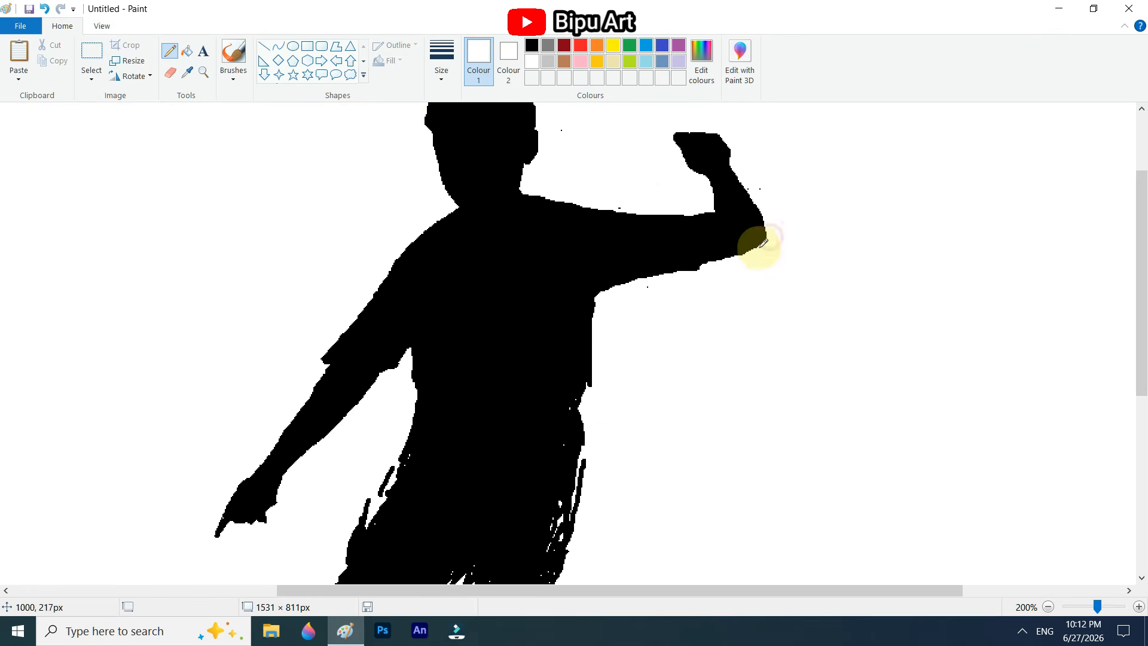
pyautogui.scroll(2, 747, 251)
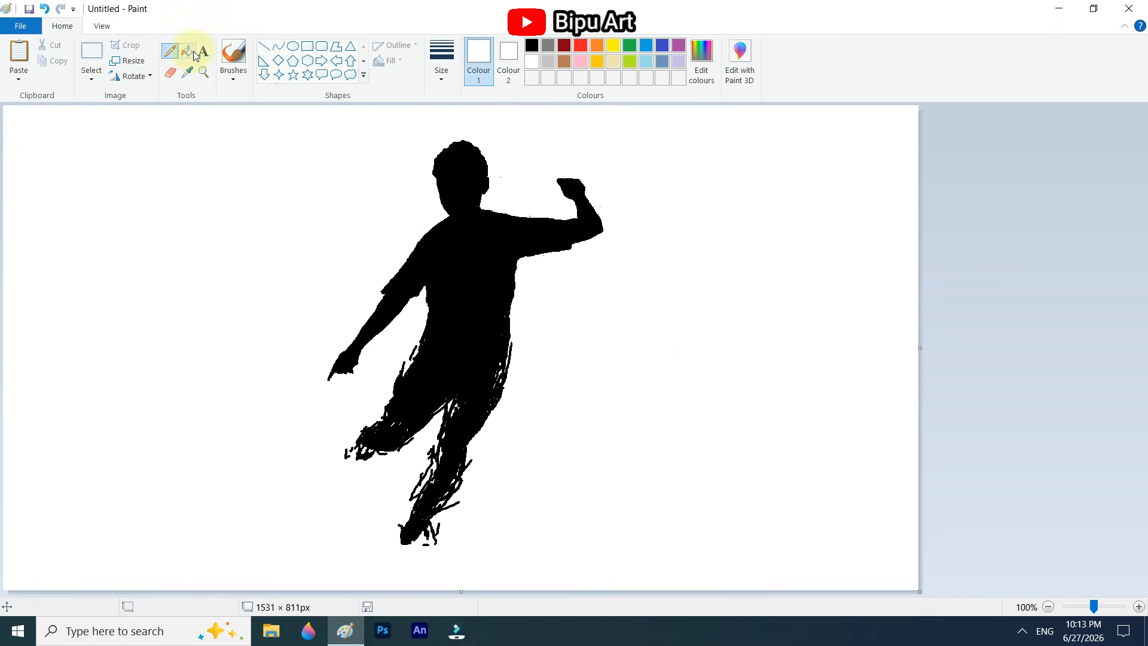
# Fill the gaps in the shorts and both legs with black Pencil strokes at the thickest line width.
pyautogui.click(531, 45)
pyautogui.click(441, 69)
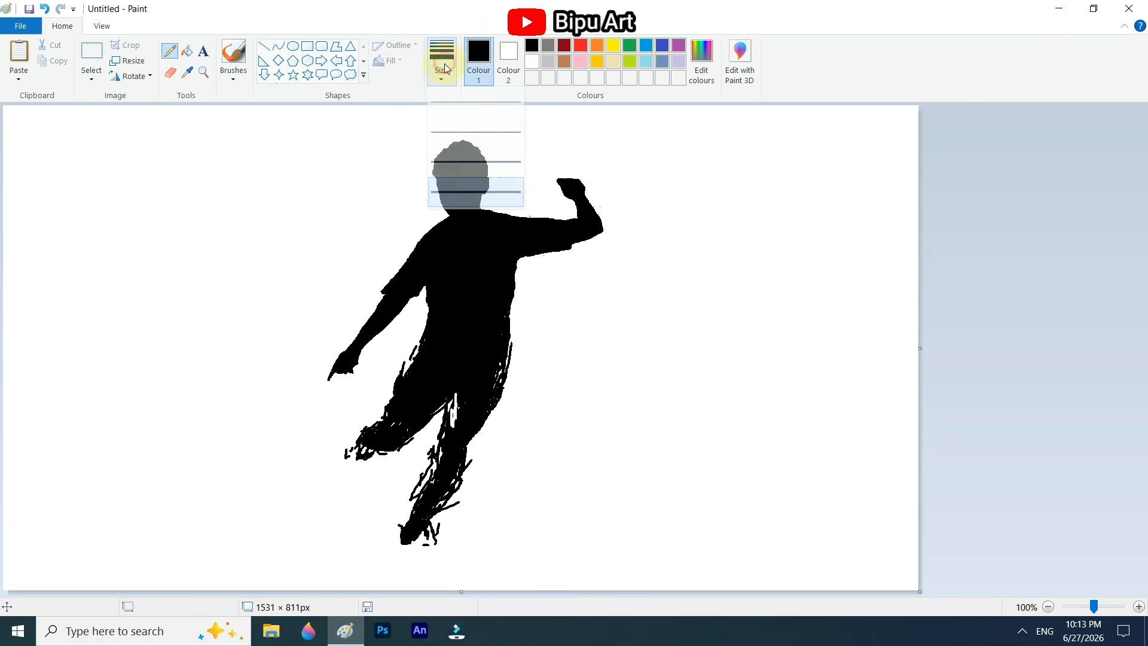
pyautogui.click(472, 191)
pyautogui.moveTo(456, 417)
pyautogui.mouseDown()
pyautogui.moveTo(441, 355)
pyautogui.moveTo(408, 426)
pyautogui.moveTo(500, 366)
pyautogui.moveTo(498, 388)
pyautogui.moveTo(425, 344)
pyautogui.mouseUp()
# Erase the ragged stray strokes along the standing leg, the bent leg and its foot.
pyautogui.keyDown('ctrl'); pyautogui.scroll(1, 627, 380); pyautogui.keyUp('ctrl')
pyautogui.scroll(-4, 626, 380)
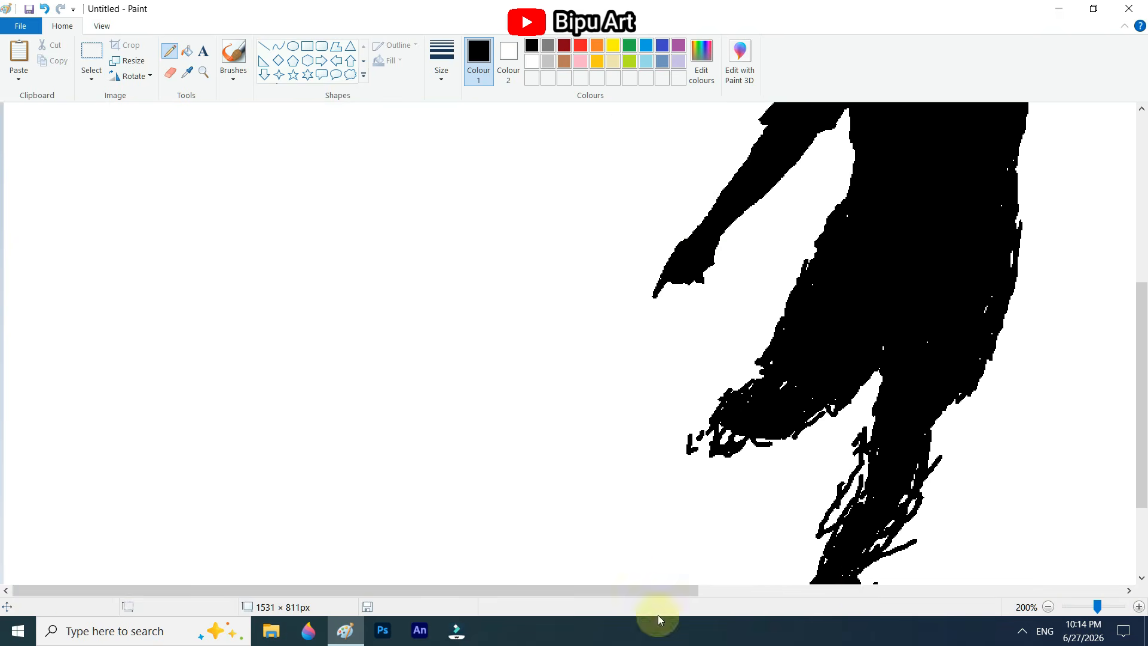
pyautogui.moveTo(658, 590); pyautogui.dragTo(798, 590)
pyautogui.scroll(-2, 654, 345)
pyautogui.click(170, 73)
pyautogui.moveTo(635, 478); pyautogui.dragTo(689, 379)
pyautogui.moveTo(592, 395); pyautogui.dragTo(610, 272)
pyautogui.scroll(2, 610, 273)
pyautogui.moveTo(459, 437); pyautogui.dragTo(464, 454)
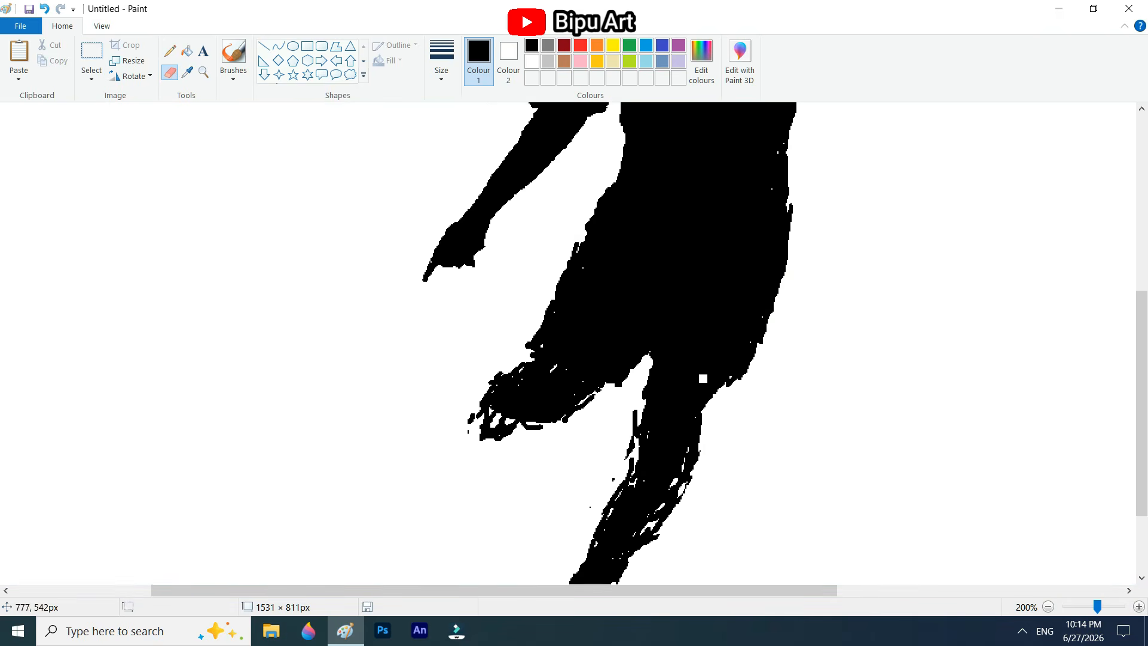
# Smooth the thigh and calf of the standing leg with the black Pencil and trim the lower leg's inner edge in white.
pyautogui.click(170, 50)
pyautogui.moveTo(657, 339); pyautogui.dragTo(636, 384)
pyautogui.scroll(-2, 682, 412)
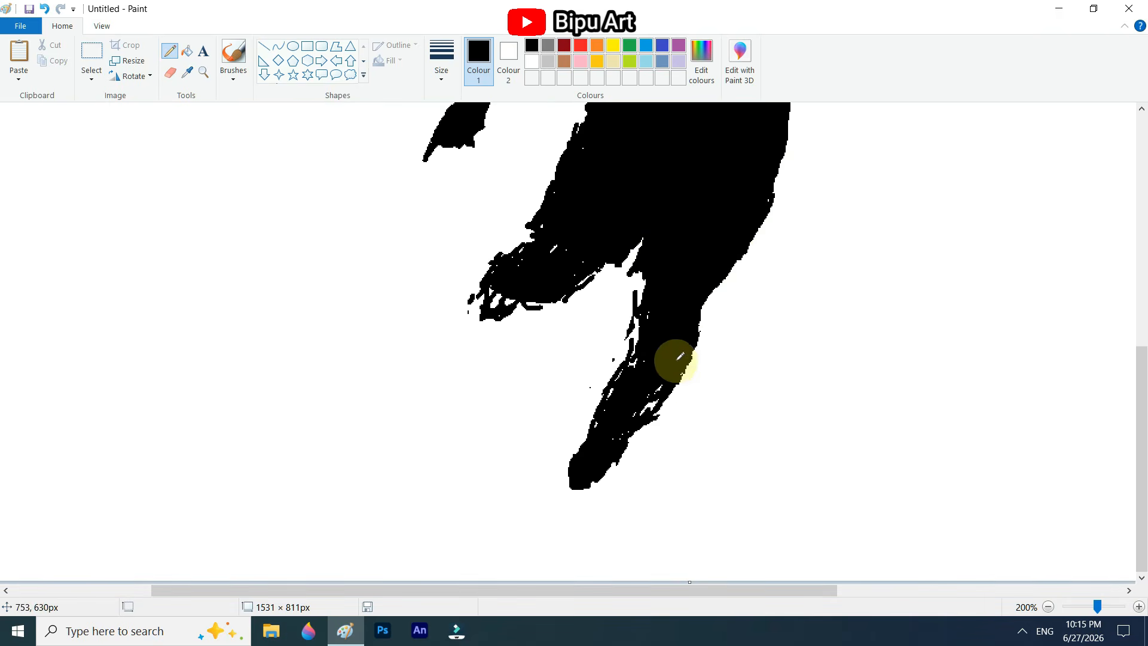
pyautogui.scroll(2, 633, 441)
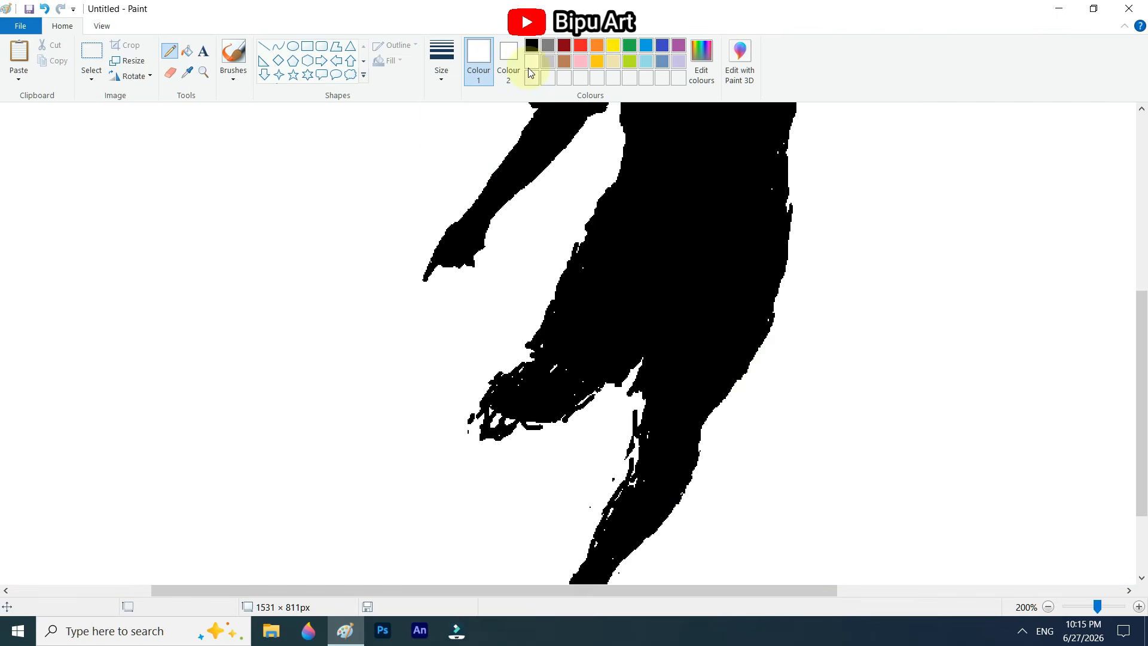
pyautogui.scroll(-2, 641, 365)
pyautogui.moveTo(639, 314)
pyautogui.mouseDown()
pyautogui.moveTo(549, 518)
pyautogui.moveTo(597, 492)
pyautogui.mouseUp()
# Shape the foot of the standing leg and fill it with black.
pyautogui.scroll(2, 595, 431)
pyautogui.scroll(-2, 592, 449)
pyautogui.click(186, 51)
pyautogui.click(579, 507)
# Build up the underside of the bent leg and its foot with black Pencil strokes.
pyautogui.click(170, 51)
pyautogui.scroll(2, 568, 494)
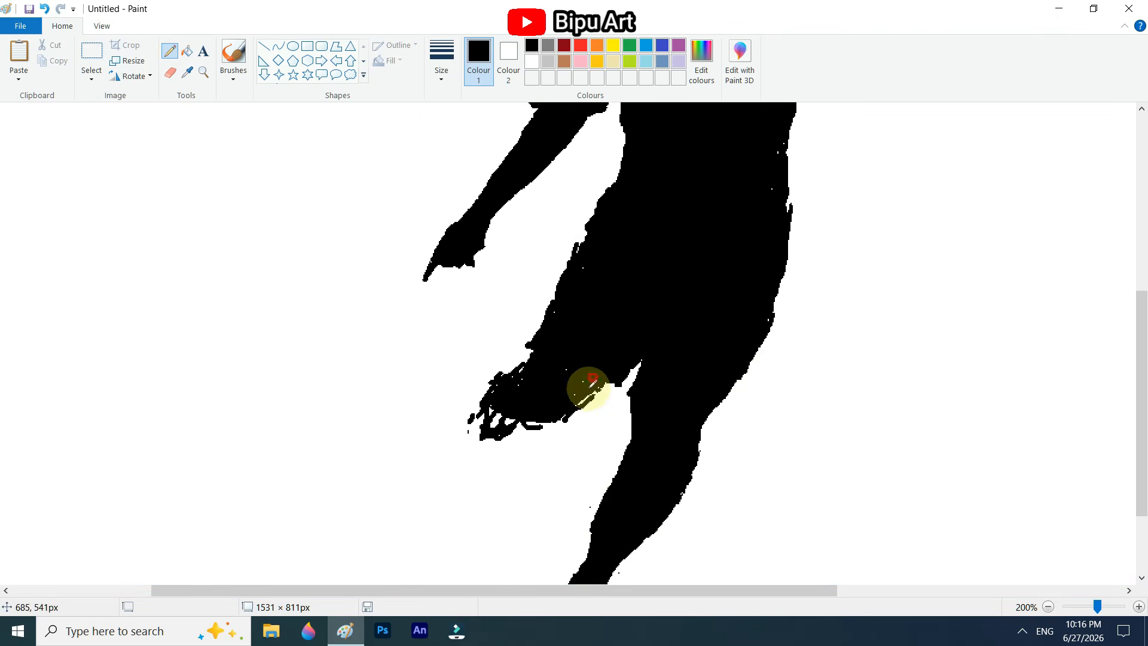
pyautogui.moveTo(592, 389)
pyautogui.mouseDown()
pyautogui.moveTo(554, 429)
pyautogui.moveTo(559, 393)
pyautogui.mouseUp()
pyautogui.scroll(2, 558, 392)
pyautogui.scroll(-4, 526, 358)
pyautogui.moveTo(495, 325); pyautogui.dragTo(522, 311)
pyautogui.scroll(2, 522, 310)
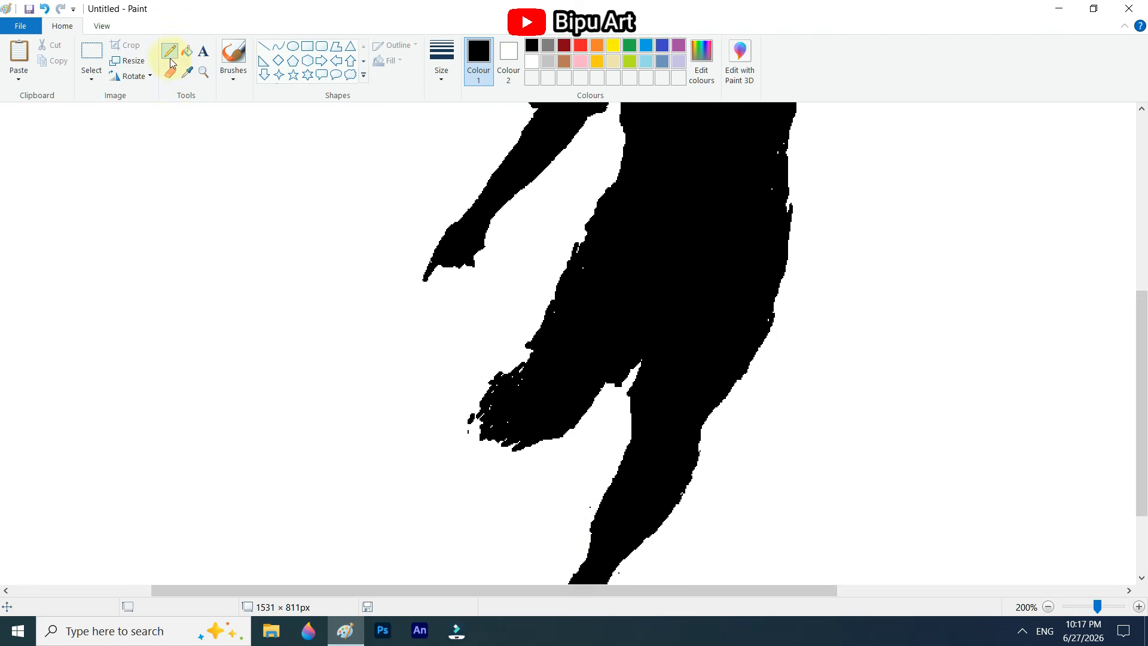
# Trim the ragged upper edge of the bent lower leg in white.
pyautogui.click(531, 61)
pyautogui.moveTo(519, 370); pyautogui.dragTo(481, 410)
pyautogui.scroll(-2, 582, 420)
# Fill in the bent leg's foot in black and round off its toe.
pyautogui.click(532, 45)
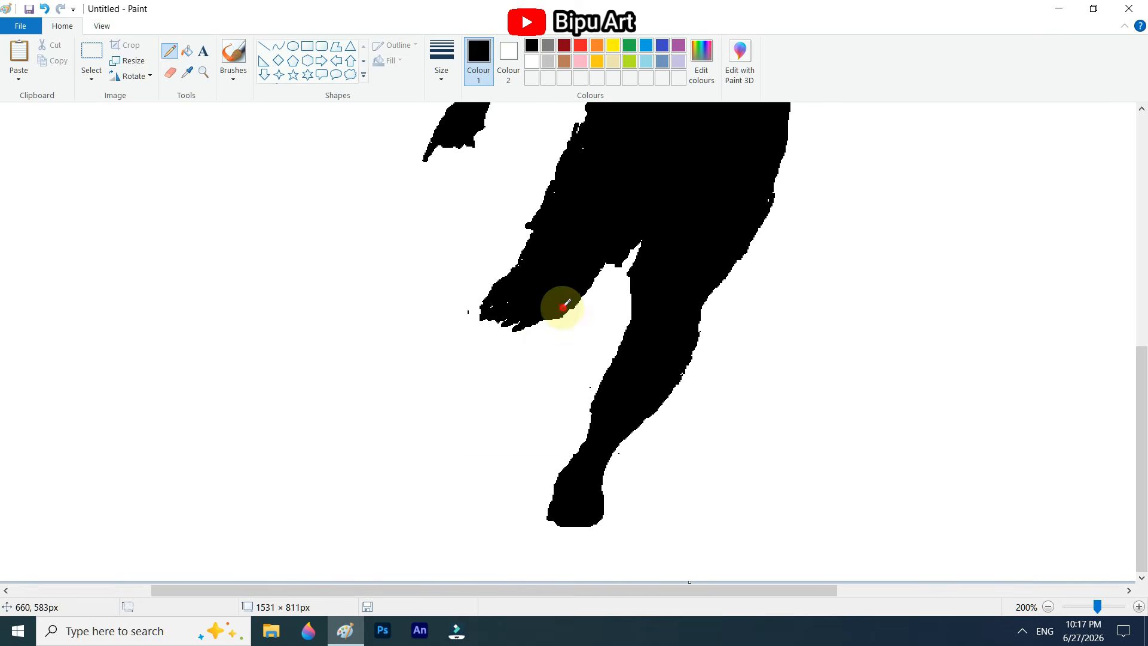
pyautogui.moveTo(565, 305); pyautogui.dragTo(525, 328)
pyautogui.moveTo(512, 272)
pyautogui.mouseDown()
pyautogui.moveTo(504, 317)
pyautogui.moveTo(492, 318)
pyautogui.mouseUp()
pyautogui.scroll(2, 492, 318)
pyautogui.moveTo(492, 442); pyautogui.dragTo(496, 455)
pyautogui.scroll(2, 496, 455)
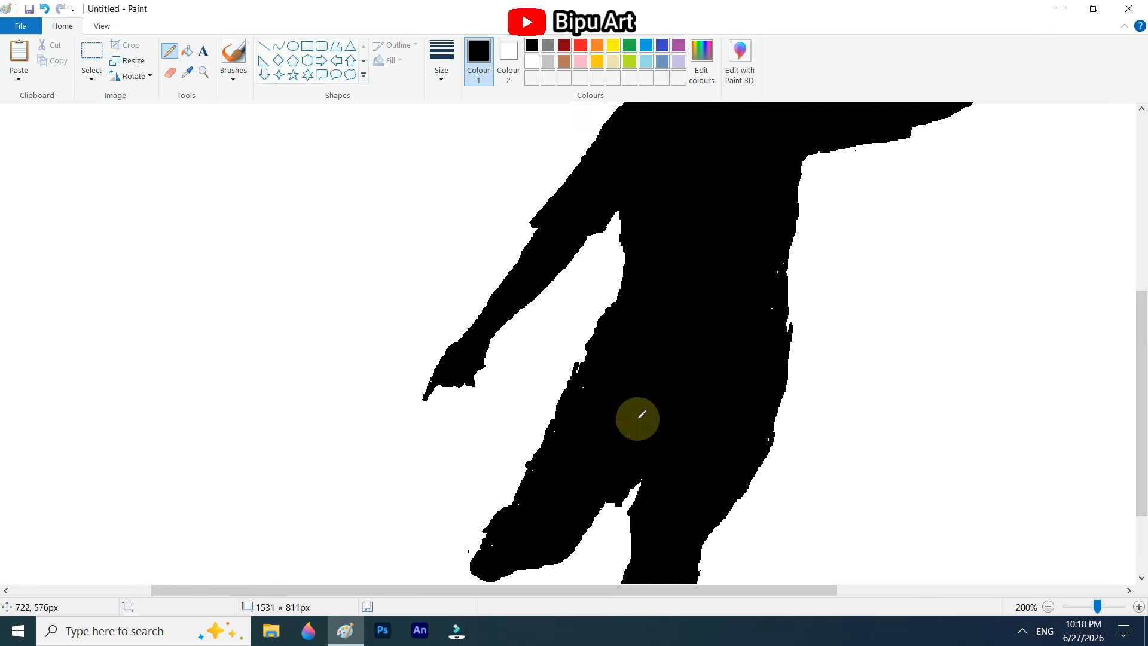
# Fill the gaps along the bent thigh and the opposite side of the waist in black.
pyautogui.moveTo(579, 364); pyautogui.dragTo(602, 326)
pyautogui.moveTo(780, 272); pyautogui.dragTo(784, 322)
pyautogui.click(1074, 607)
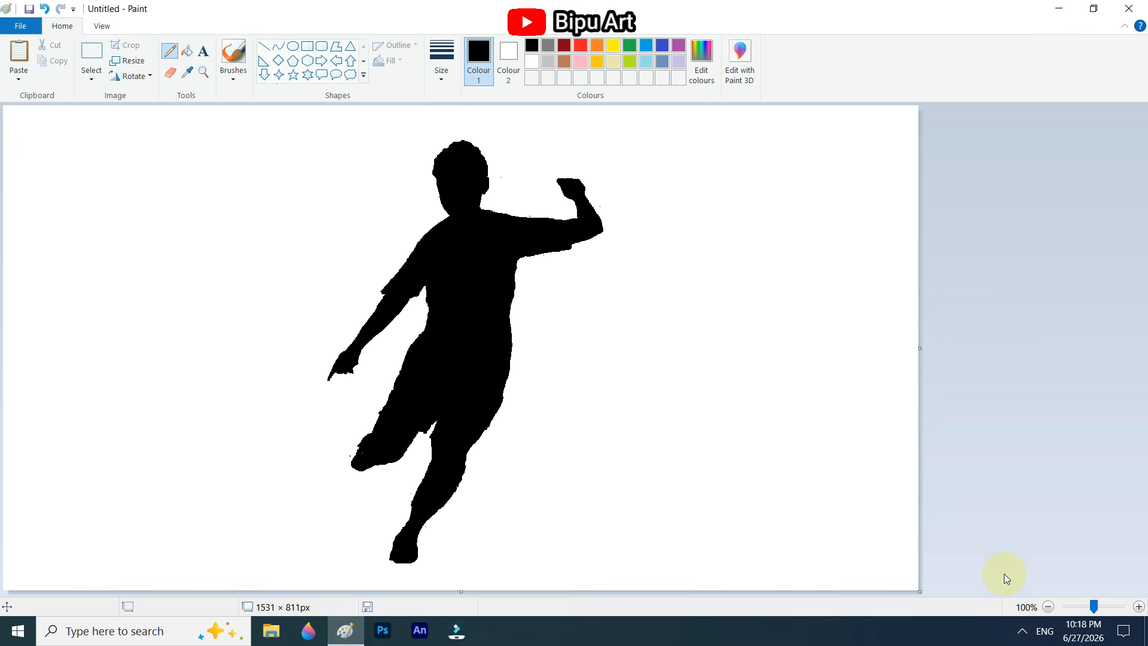
# Trim a shorts hem on the bent leg in white and smooth the leg's outer edge in black.
pyautogui.click(1101, 605)
pyautogui.scroll(-6, 855, 410)
pyautogui.click(531, 61)
pyautogui.moveTo(857, 409); pyautogui.dragTo(866, 437)
pyautogui.click(531, 45)
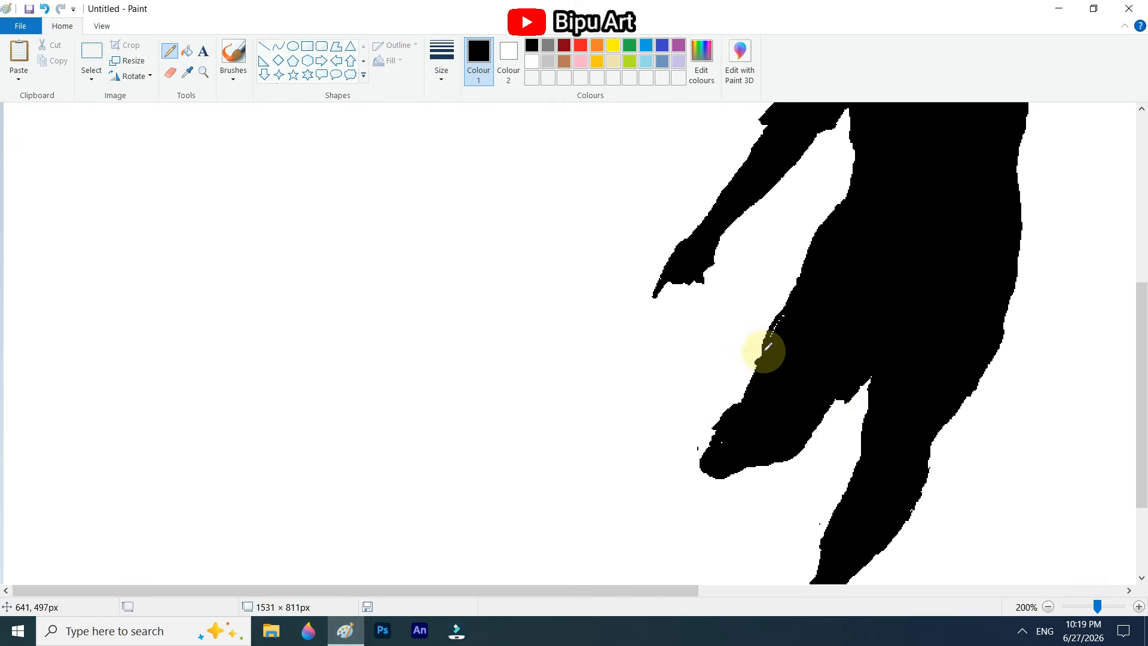
pyautogui.scroll(-2, 720, 296)
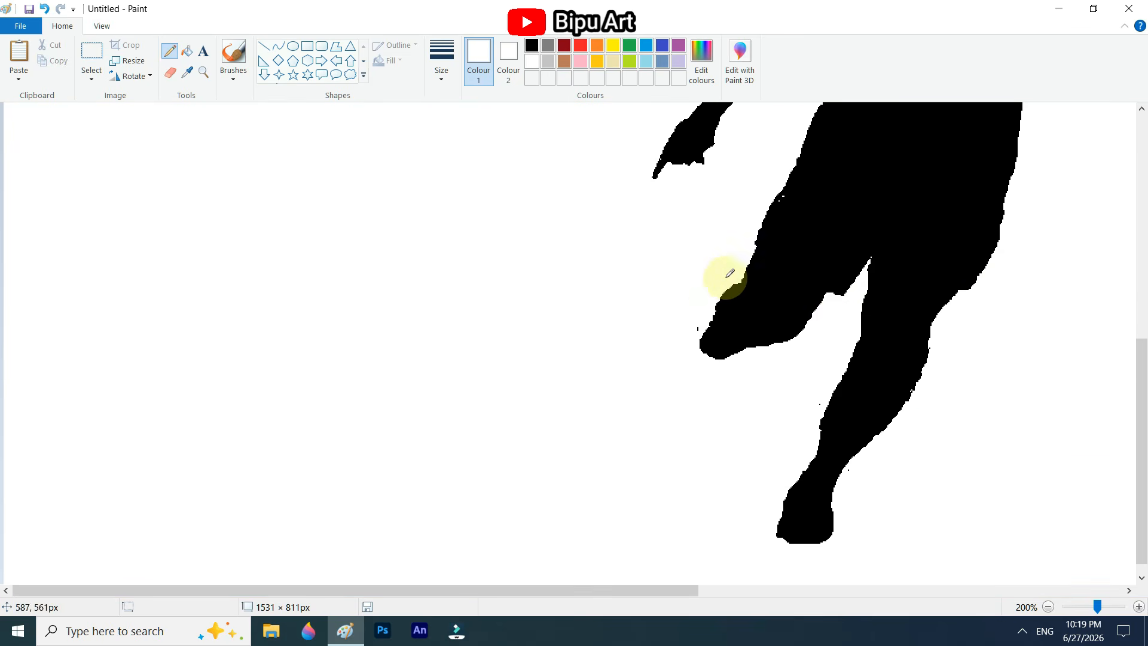
pyautogui.scroll(5, 764, 358)
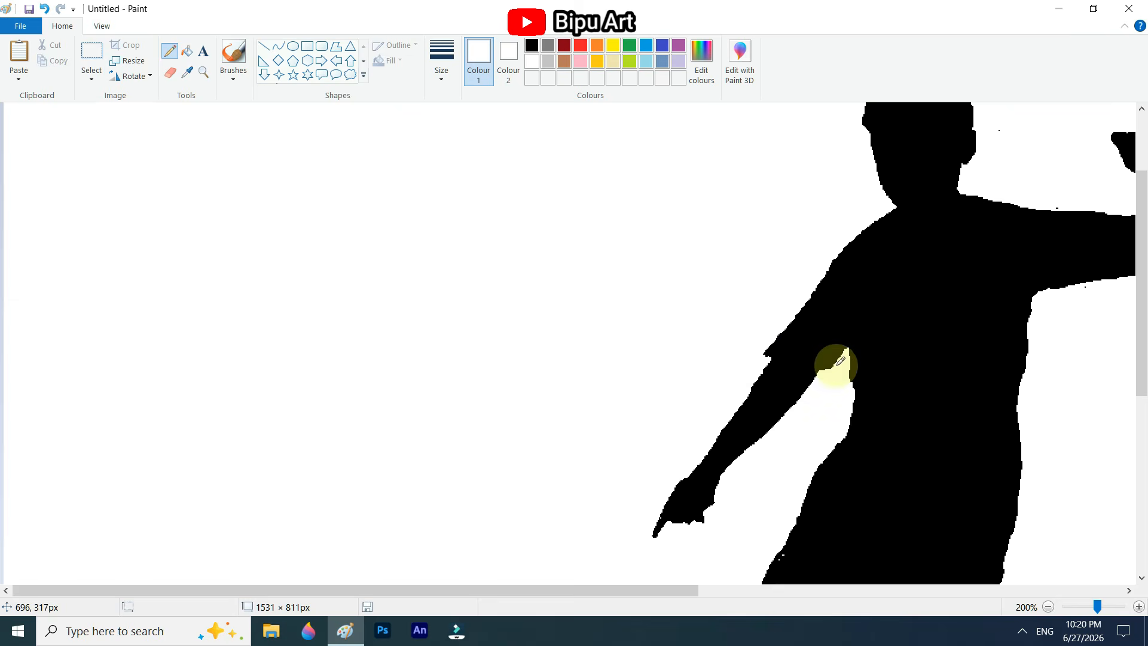
pyautogui.scroll(-1, 927, 375)
pyautogui.scroll(1, 910, 368)
# Round out the knuckles of the raised fist with black Pencil strokes.
pyautogui.moveTo(663, 591); pyautogui.dragTo(856, 591)
pyautogui.click(532, 45)
pyautogui.moveTo(825, 257); pyautogui.dragTo(791, 253)
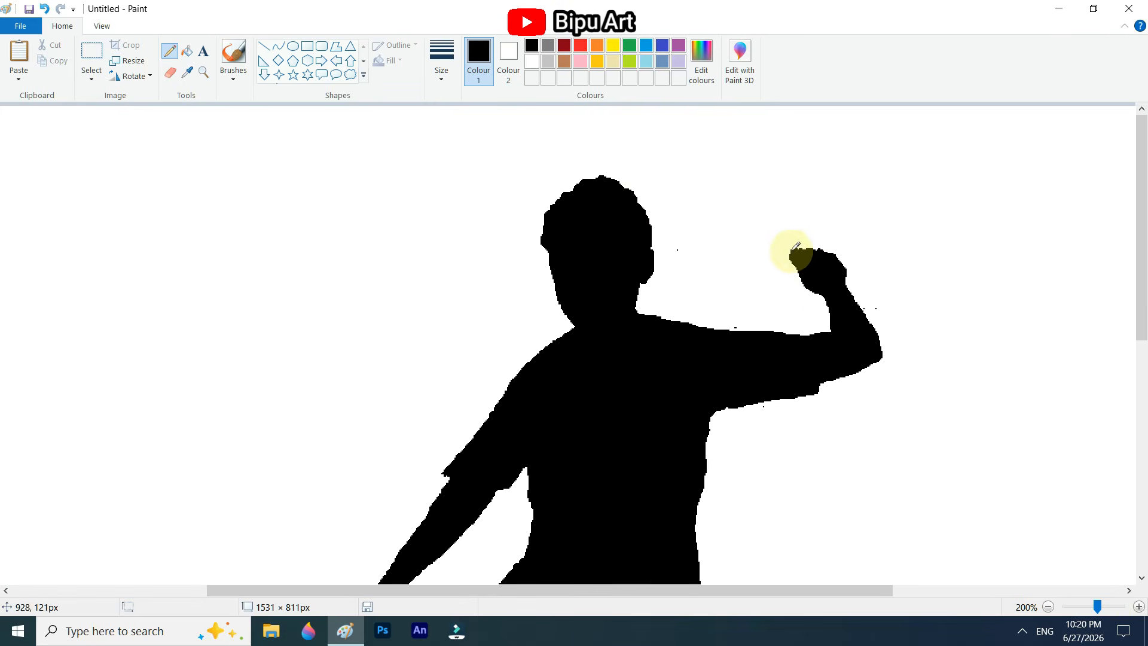
pyautogui.scroll(-6, 902, 391)
pyautogui.scroll(-1, 987, 383)
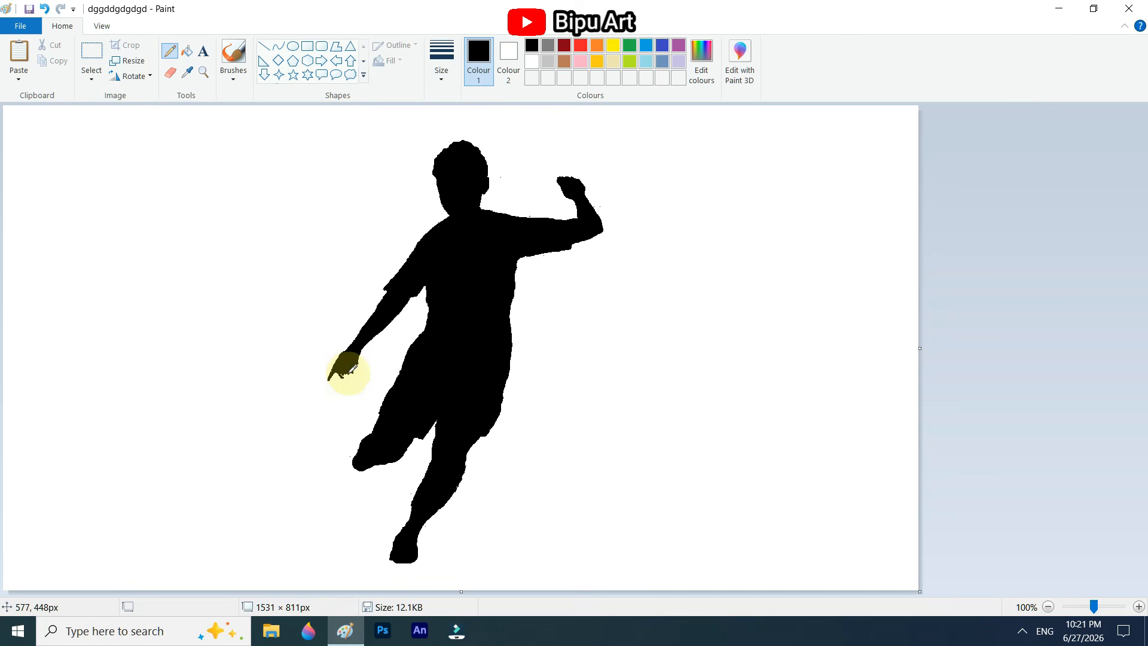
# Undo the last stroke and retouch the fingers of the lowered hand with small Pencil touches.
pyautogui.hotkey('ctrl', 'z')
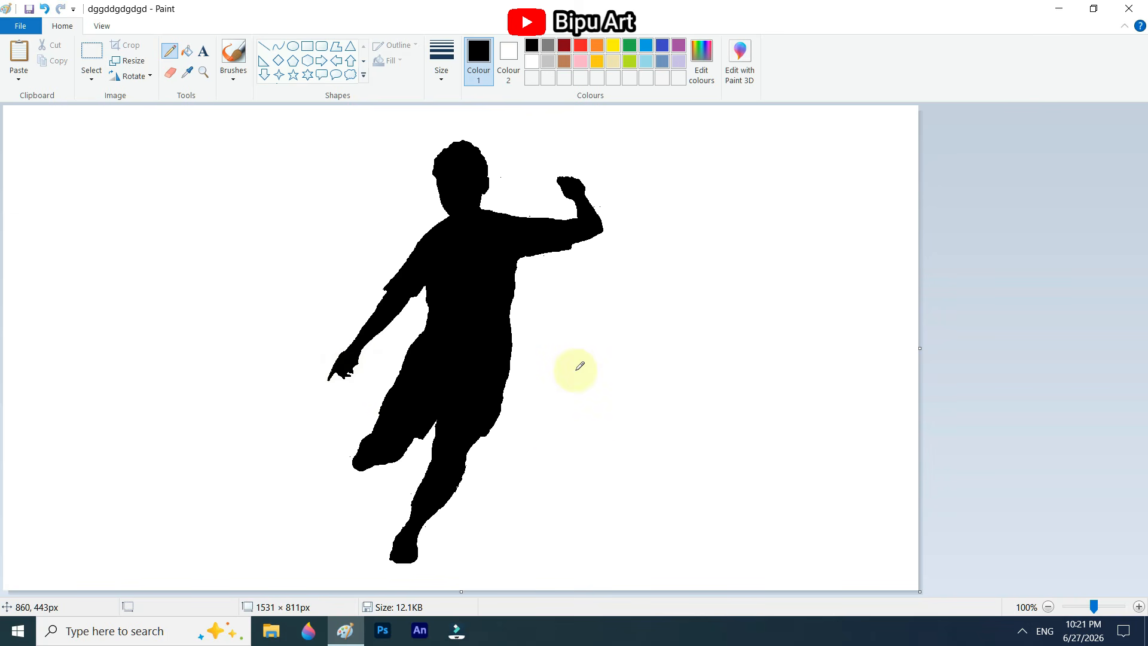
pyautogui.click(340, 373)
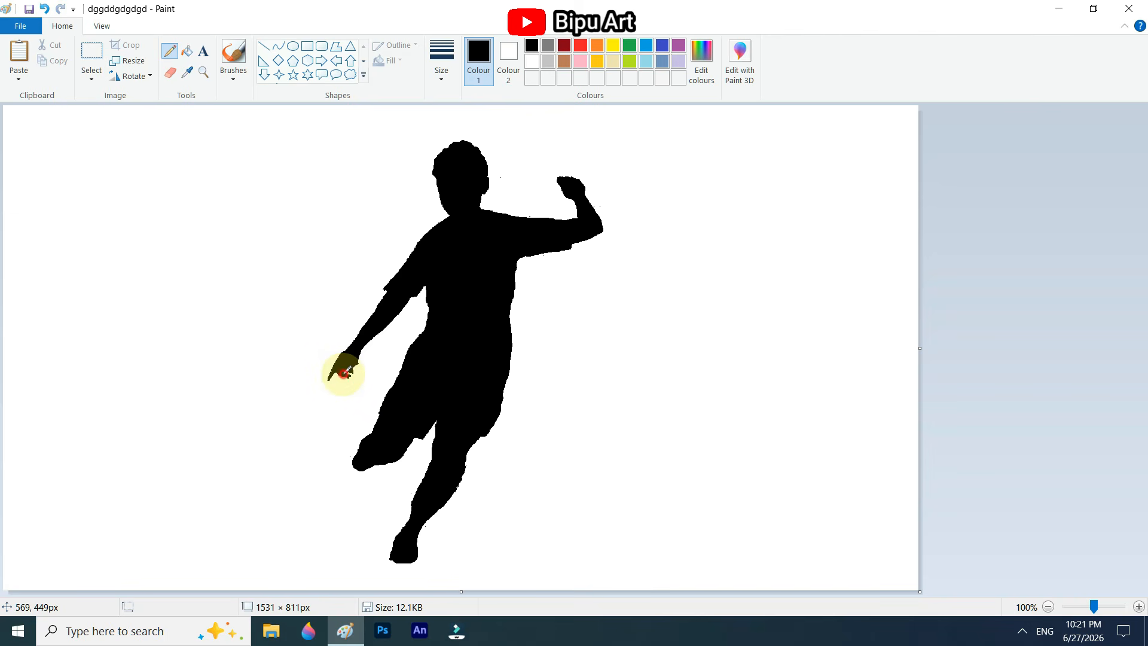
pyautogui.click(531, 61)
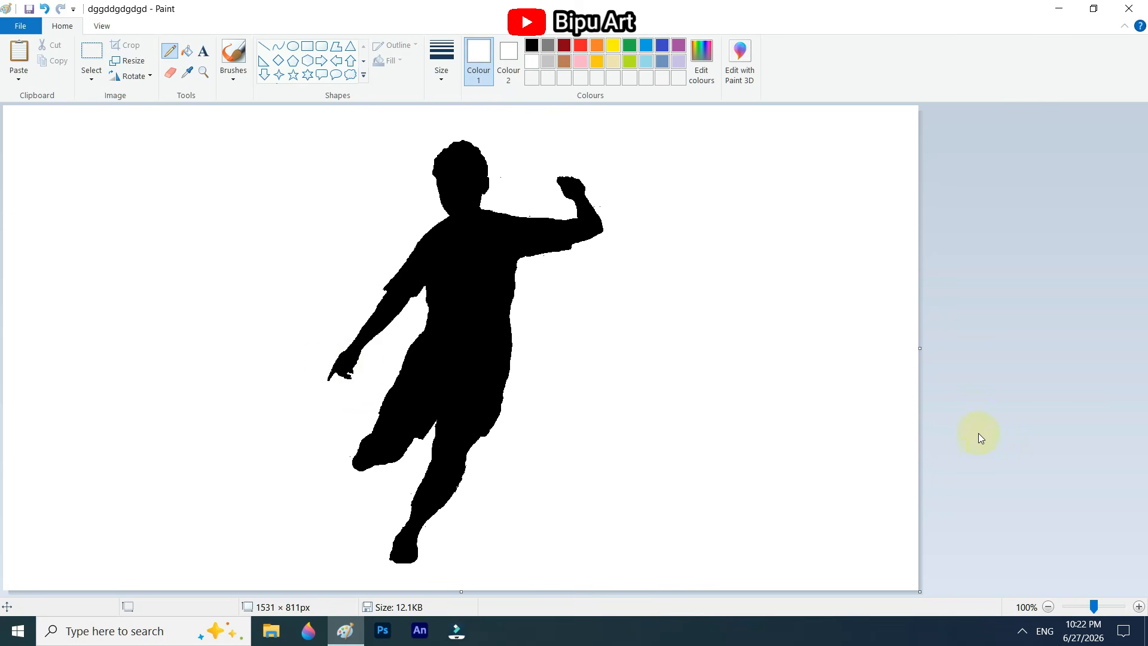
# Open a new, empty Paint window.
pyautogui.rightClick(345, 631)
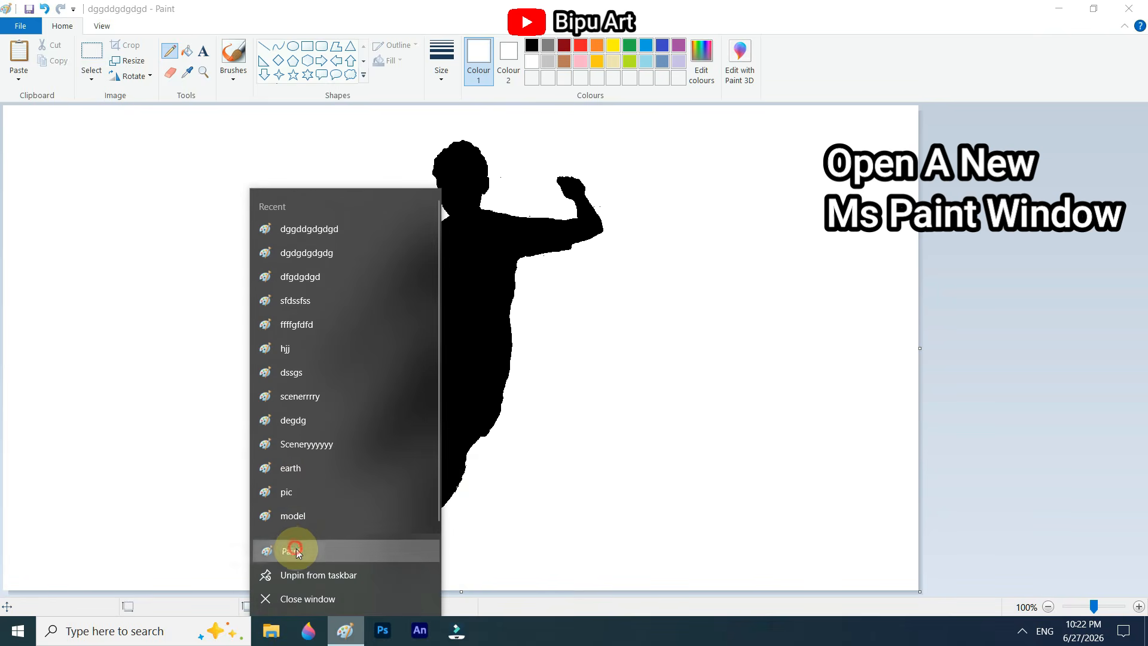
pyautogui.click(295, 548)
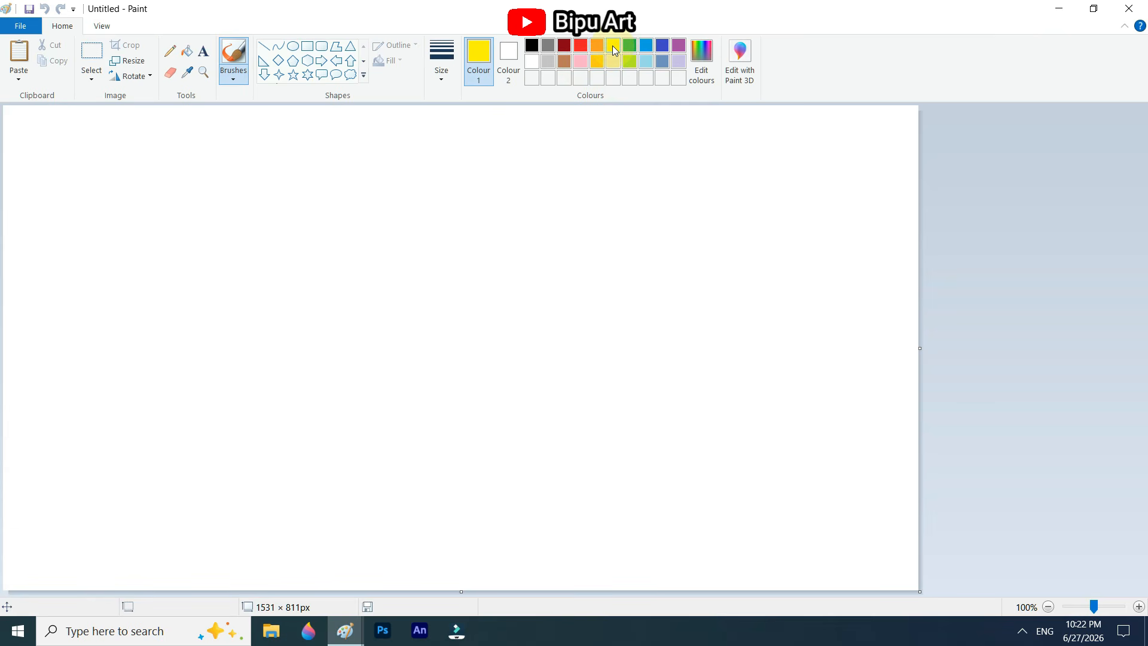
pyautogui.click(531, 61)
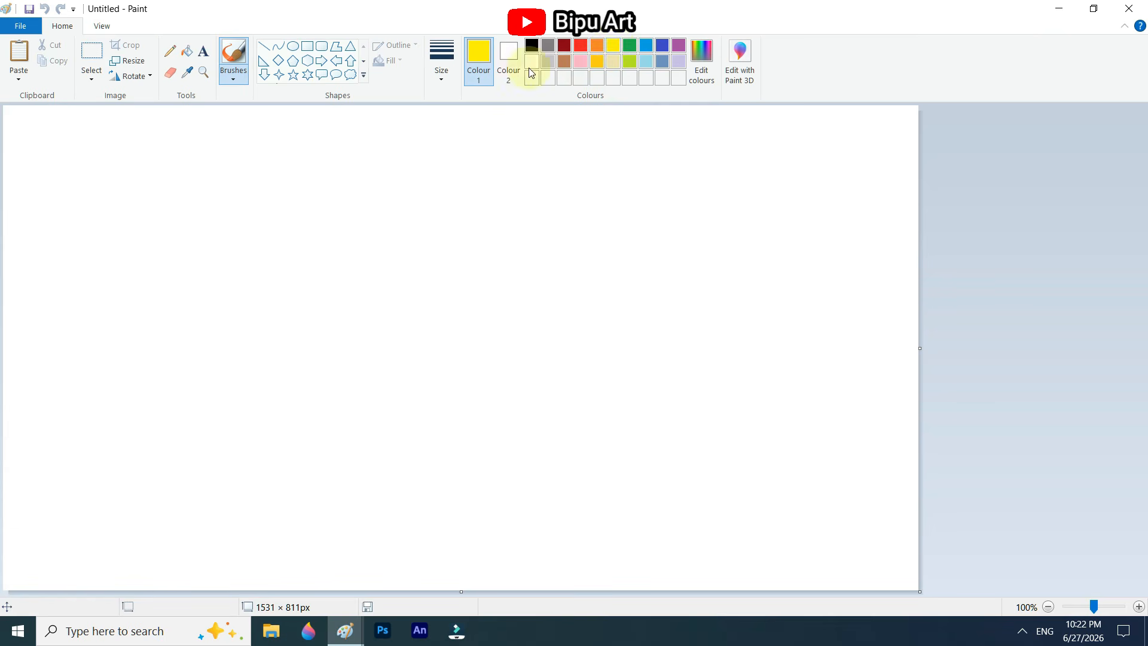
pyautogui.click(291, 48)
pyautogui.click(422, 289)
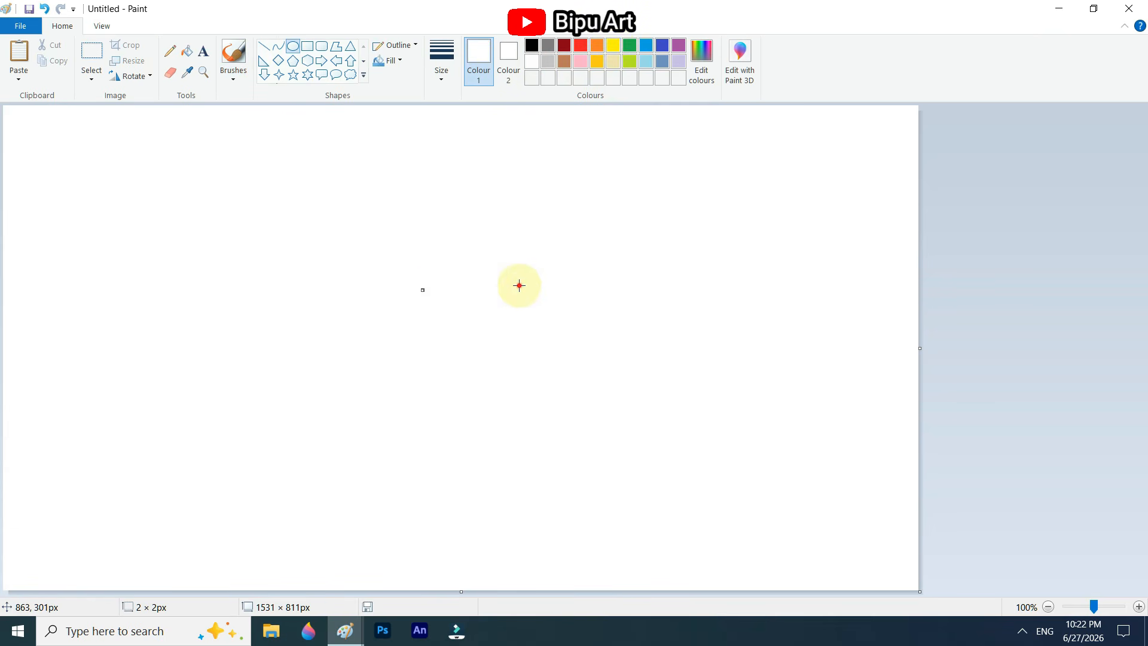
pyautogui.moveTo(586, 317); pyautogui.dragTo(620, 349)
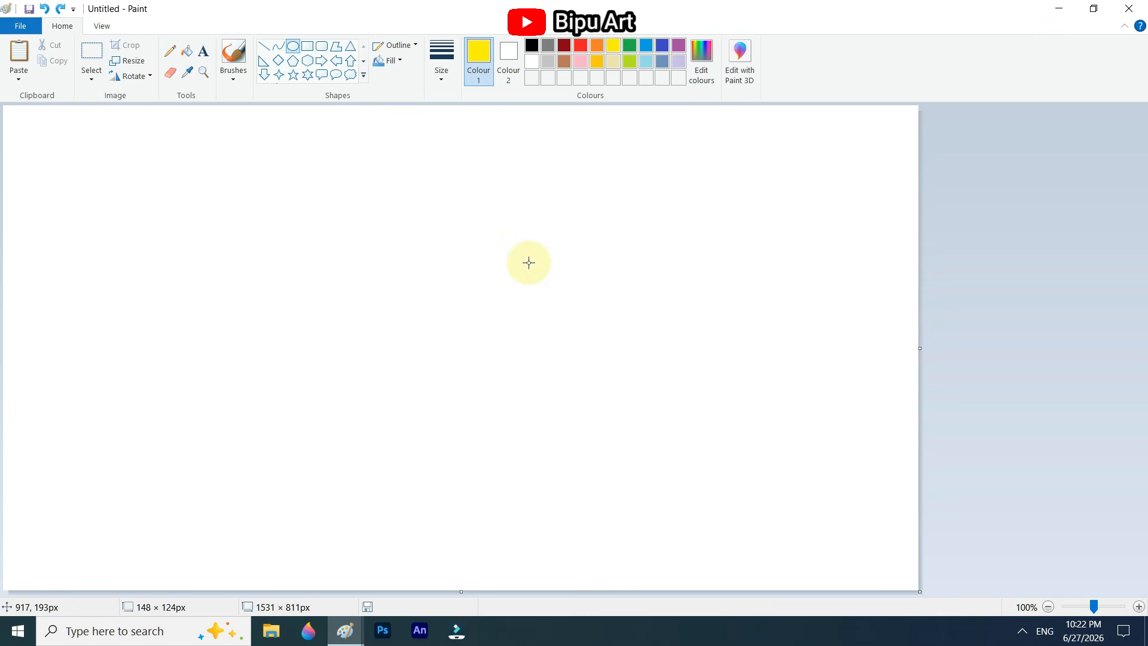
# Draw a yellow circle outline in the middle of the canvas, enlarge it and centre it.
pyautogui.moveTo(513, 262); pyautogui.dragTo(672, 423)
pyautogui.moveTo(618, 379); pyautogui.dragTo(586, 378)
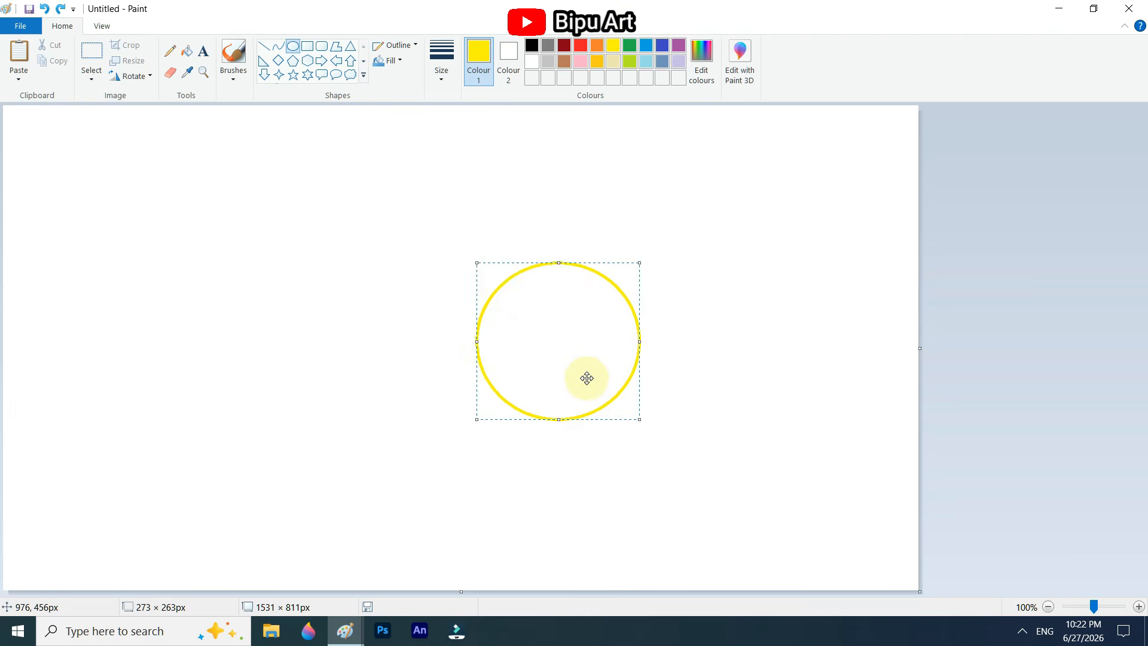
pyautogui.moveTo(639, 420); pyautogui.dragTo(689, 471)
pyautogui.moveTo(635, 435); pyautogui.dragTo(615, 432)
pyautogui.moveTo(666, 469); pyautogui.dragTo(670, 474)
pyautogui.moveTo(590, 425); pyautogui.dragTo(574, 413)
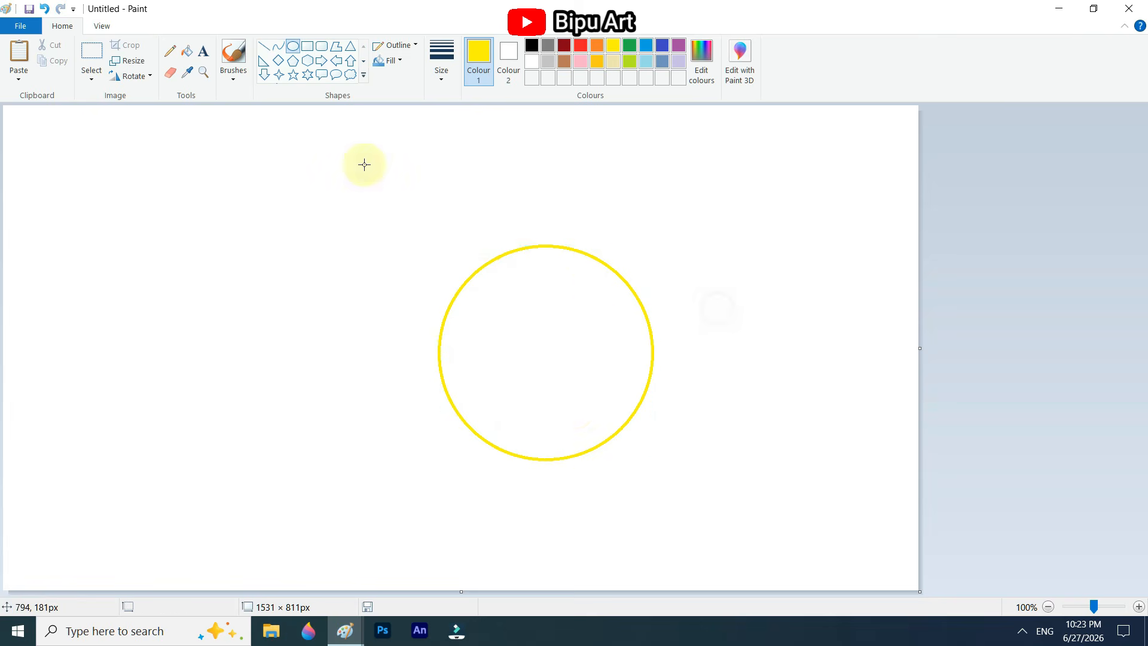
# Fill the canvas around the circle with yellow and recolour that background gold.
pyautogui.click(186, 51)
pyautogui.click(380, 282)
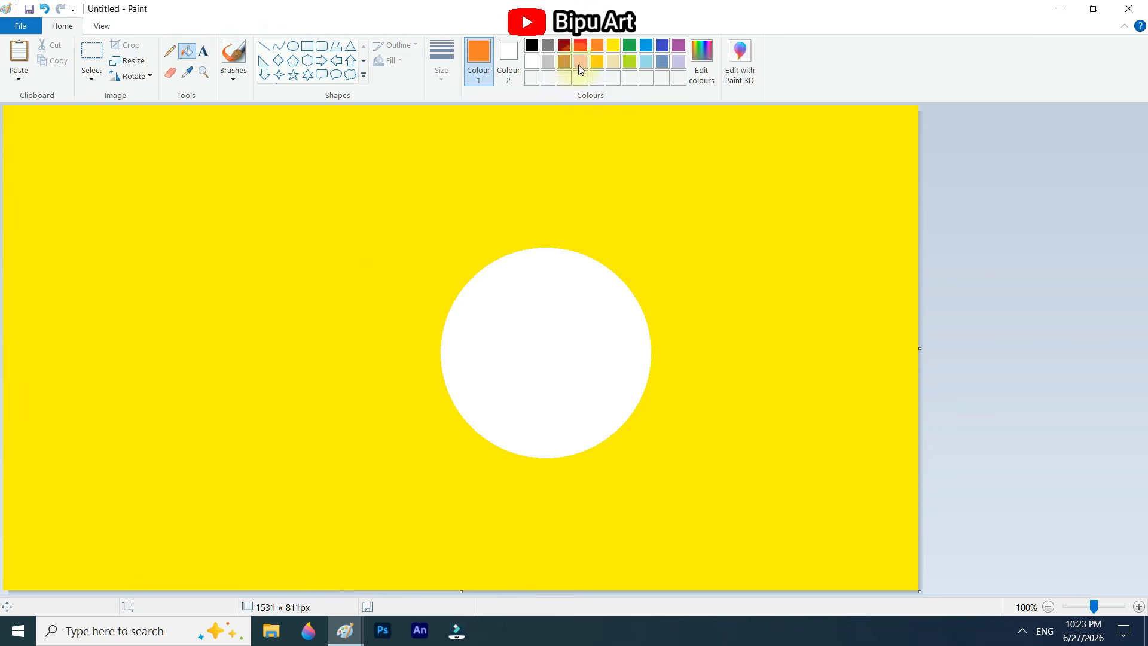
pyautogui.click(597, 61)
pyautogui.click(389, 197)
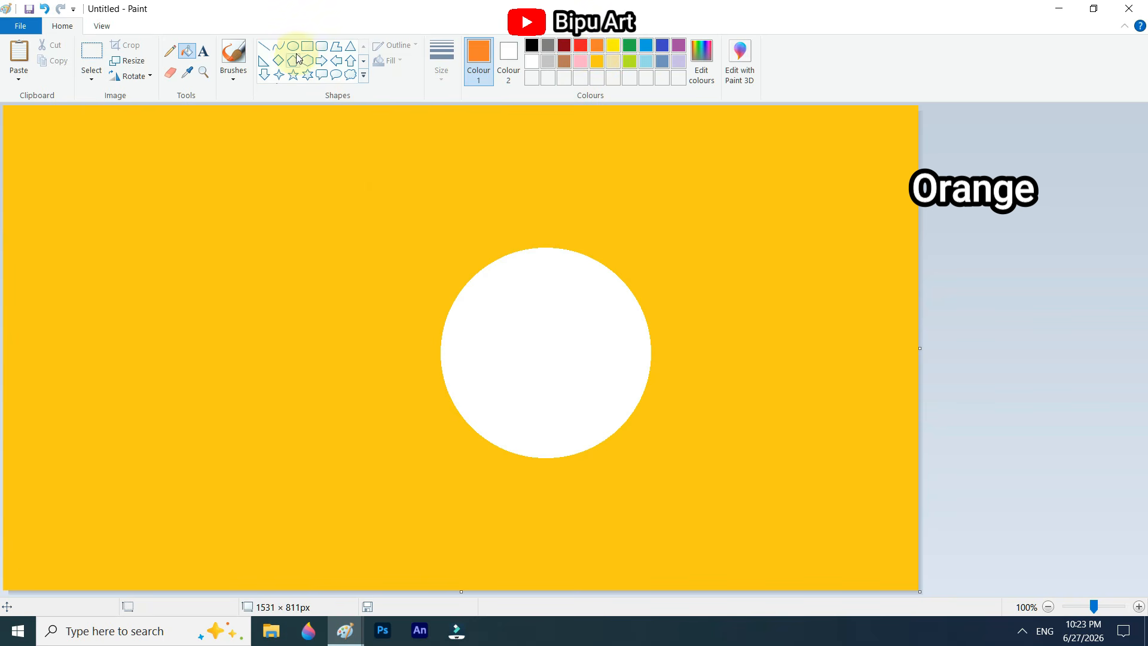
# Draw an orange circle outline about 585 × 564 px centred around the white circle and fill everything outside it with orange.
pyautogui.moveTo(380, 196); pyautogui.dragTo(724, 529)
pyautogui.click(659, 472)
pyautogui.moveTo(662, 471); pyautogui.dragTo(657, 468)
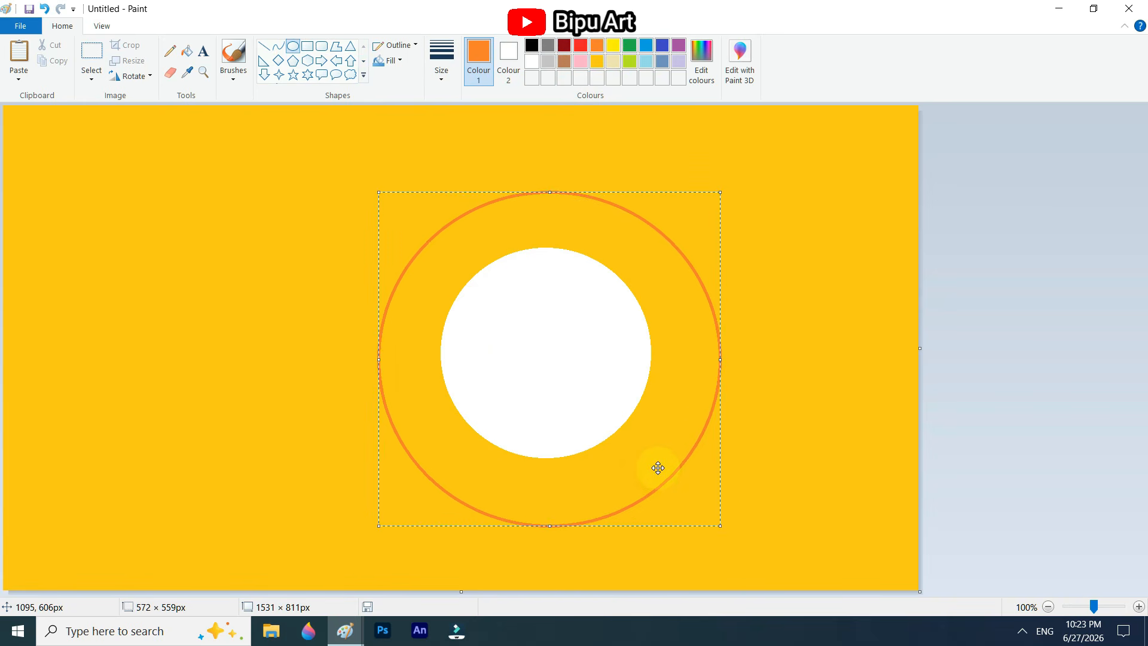
pyautogui.moveTo(718, 528); pyautogui.dragTo(726, 530)
pyautogui.moveTo(666, 493); pyautogui.dragTo(659, 487)
pyautogui.click(189, 59)
pyautogui.click(295, 231)
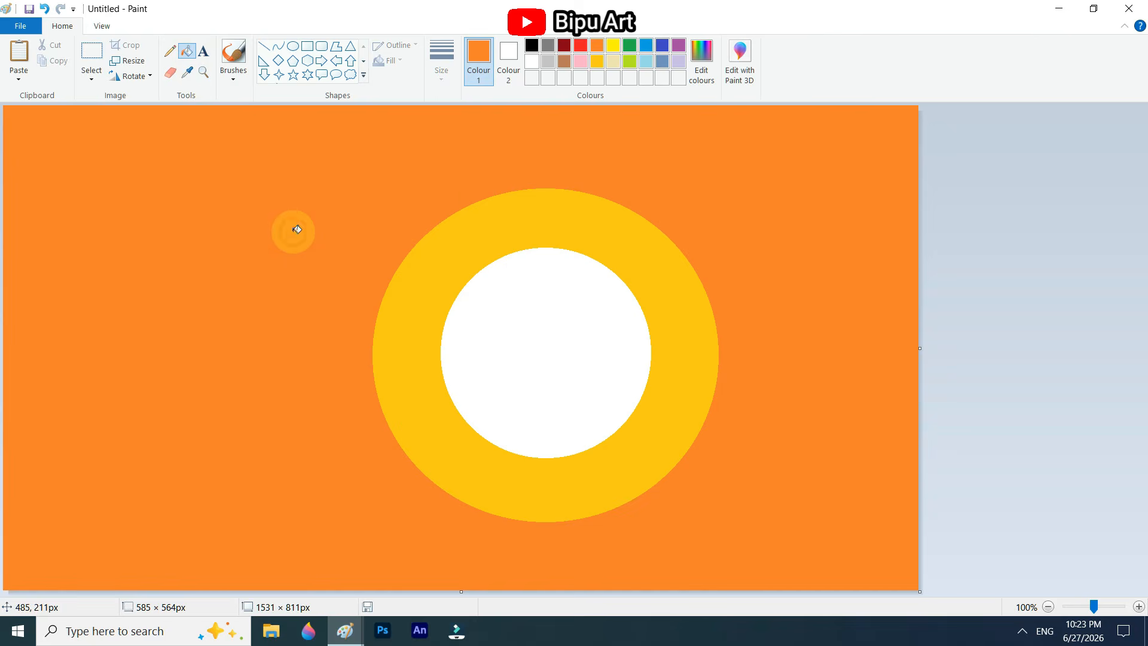
# Draw a purple circle outline about 793 × 756 px around the gold ring and fill the area outside it with purple.
pyautogui.click(701, 60)
pyautogui.click(739, 193)
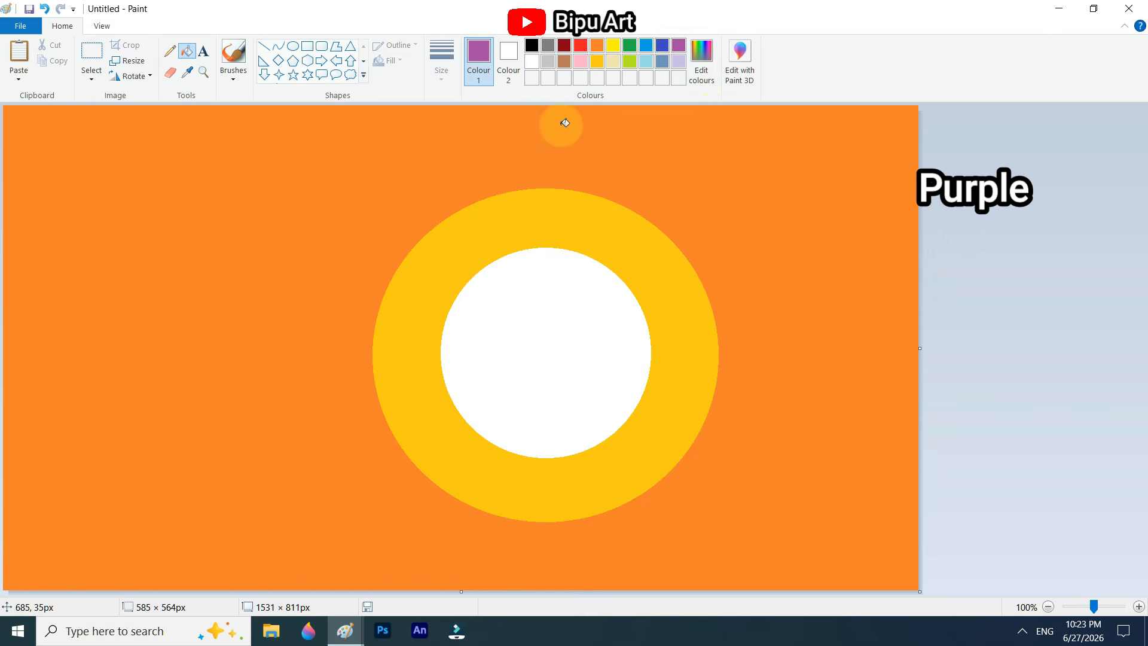
pyautogui.click(293, 46)
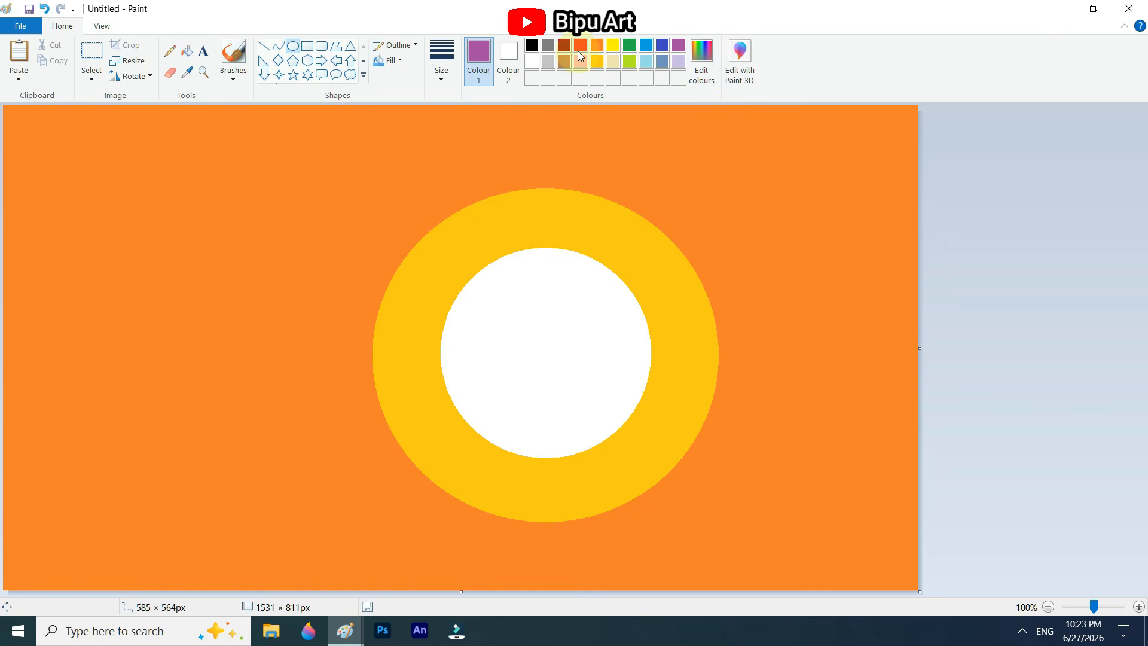
pyautogui.moveTo(313, 132); pyautogui.dragTo(784, 580)
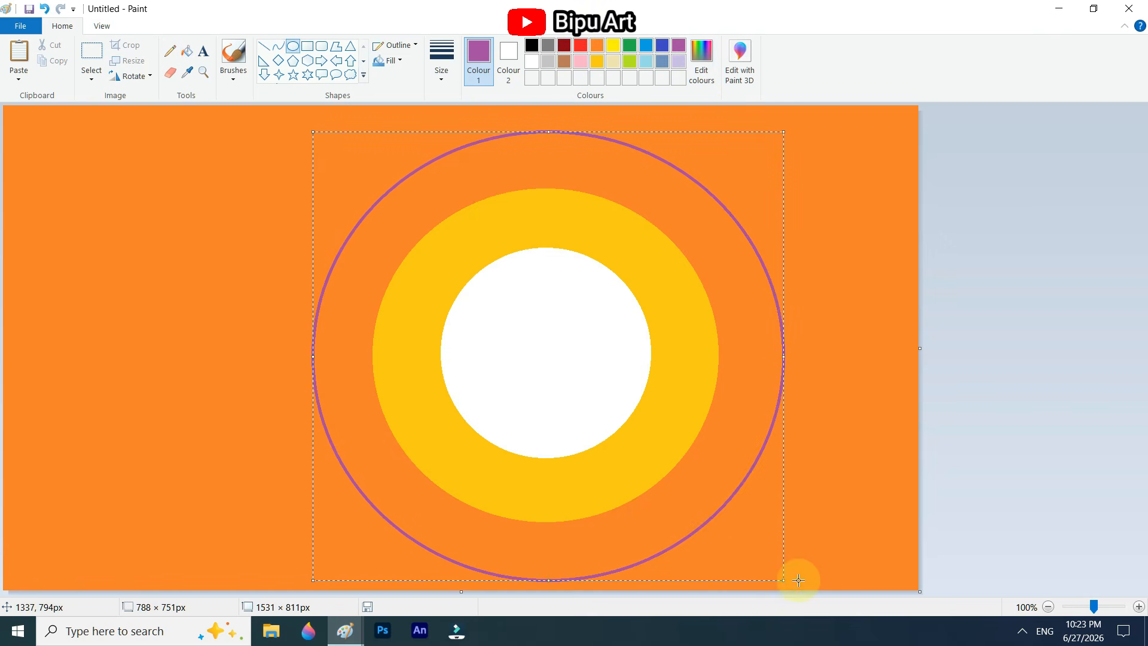
pyautogui.click(187, 51)
pyautogui.click(210, 196)
# Mix a violet drawing colour with red 99, green 53 and blue 149.
pyautogui.click(702, 60)
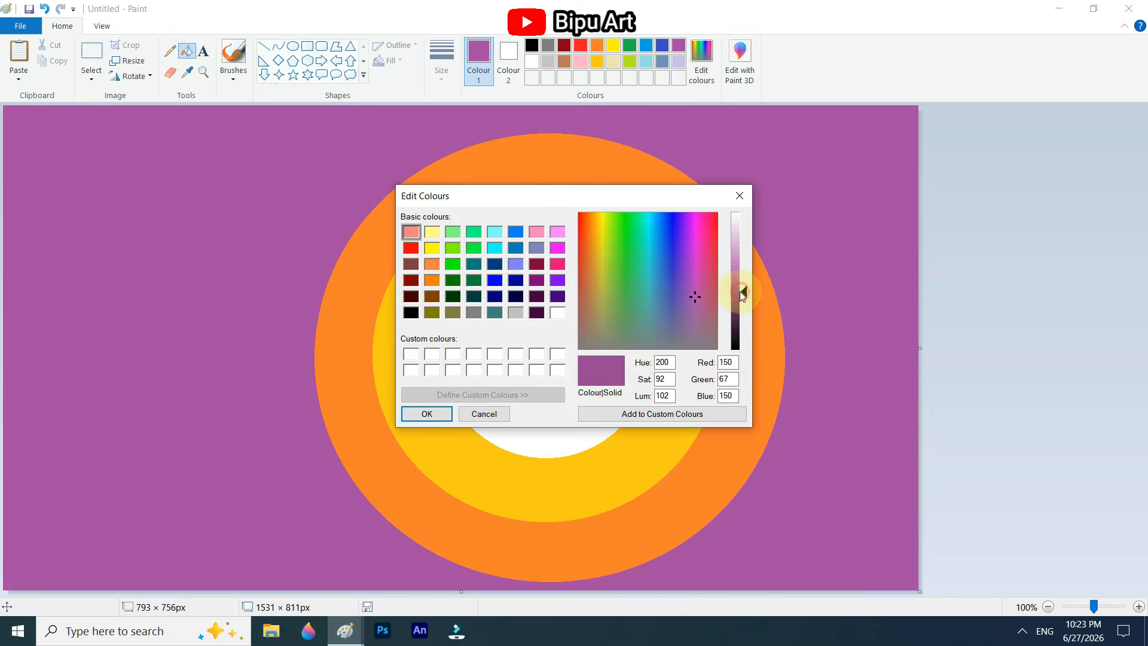
pyautogui.moveTo(689, 303); pyautogui.dragTo(681, 288)
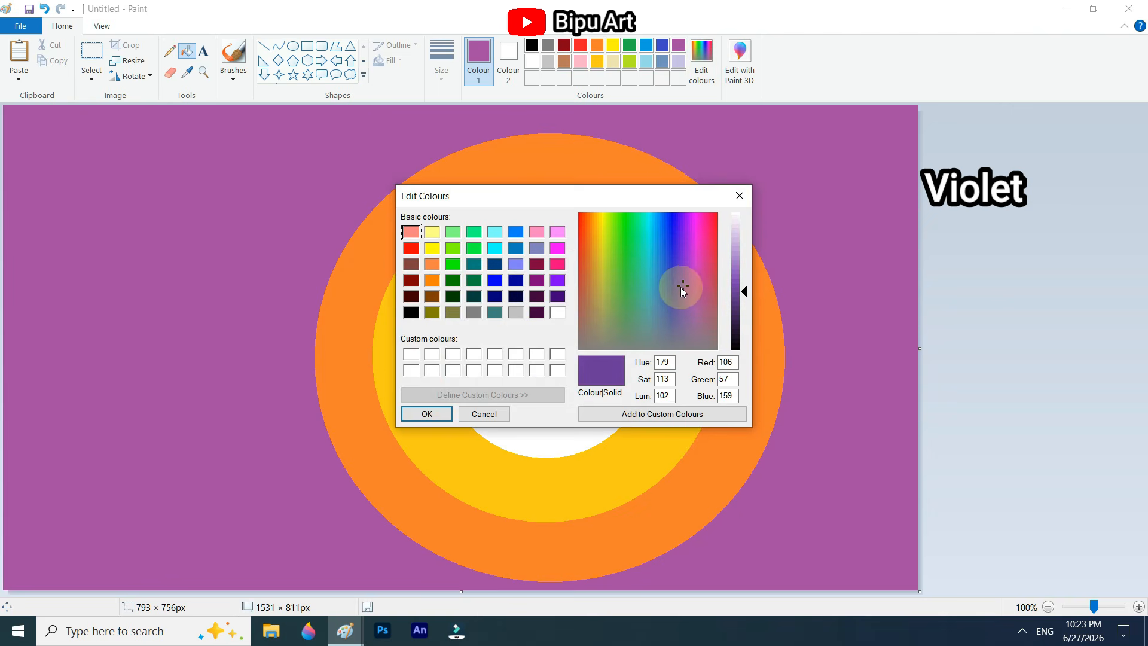
pyautogui.click(741, 296)
pyautogui.click(427, 413)
# Draw a violet circle outline about 970 × 896 px centred around the orange ring and fill the area outside it with violet.
pyautogui.click(292, 47)
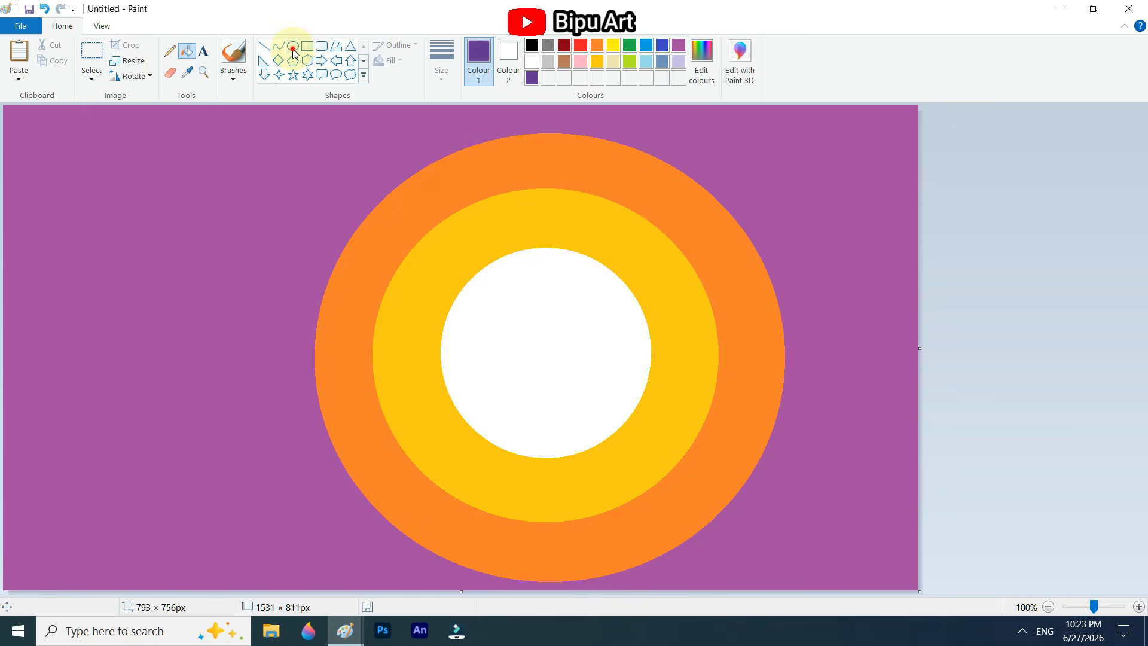
pyautogui.moveTo(239, 114)
pyautogui.mouseDown()
pyautogui.moveTo(559, 461)
pyautogui.moveTo(801, 614)
pyautogui.mouseUp()
pyautogui.moveTo(625, 507); pyautogui.dragTo(717, 489)
pyautogui.click(187, 51)
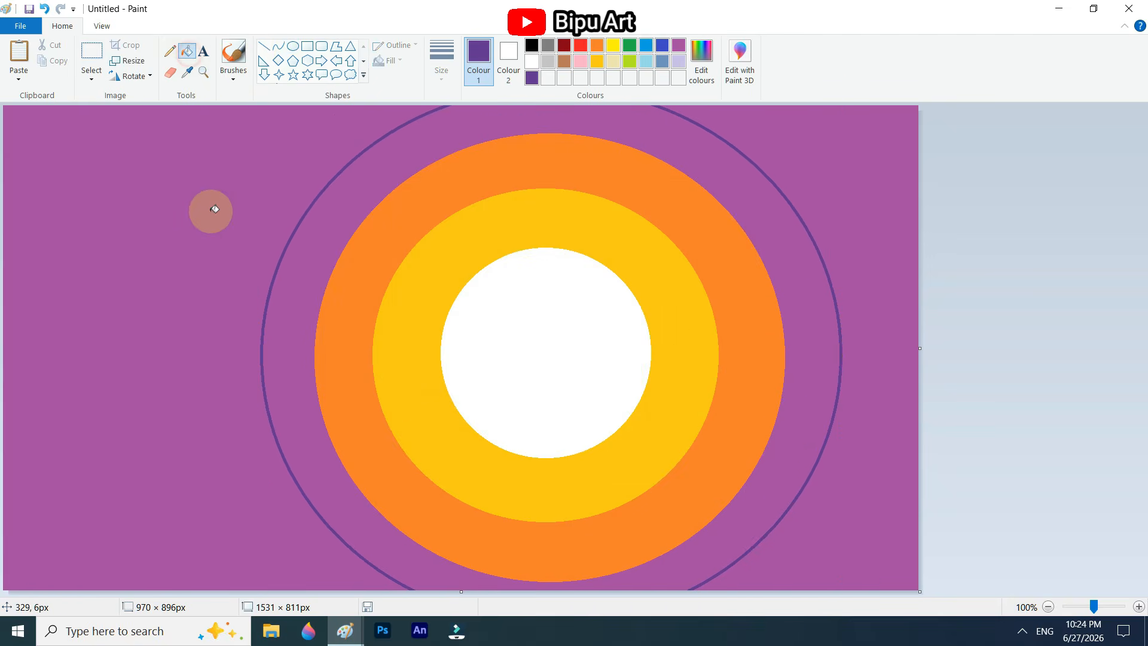
pyautogui.click(213, 208)
pyautogui.click(823, 159)
# Mix a medium dark indigo blue with red 46, green 32 and blue 102.
pyautogui.click(701, 50)
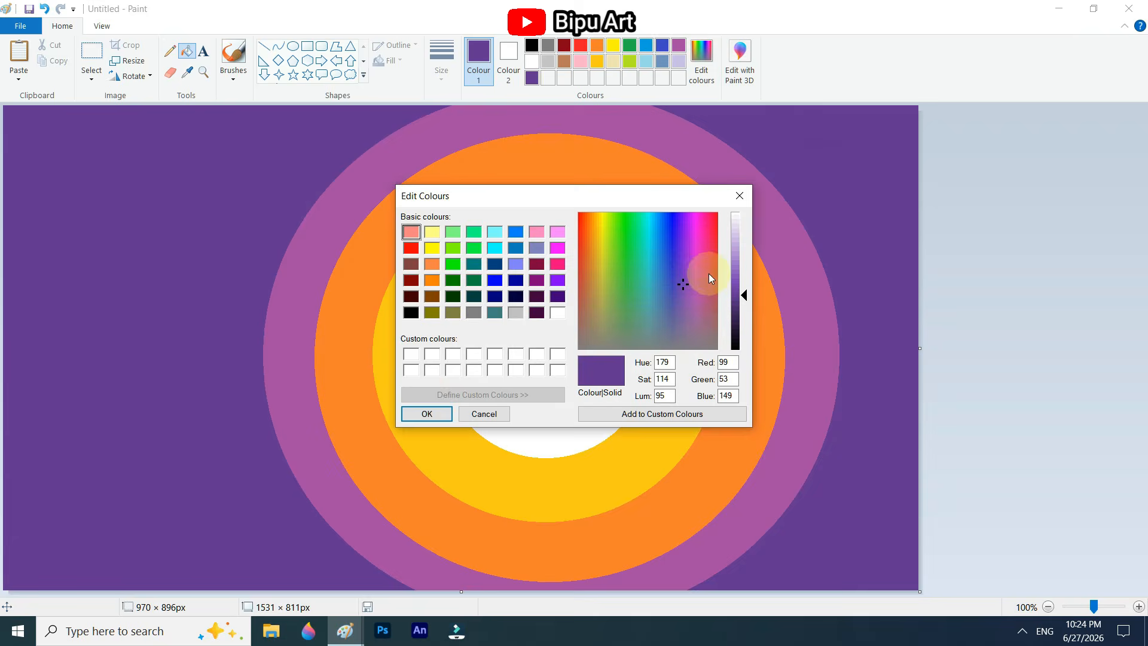
pyautogui.click(676, 277)
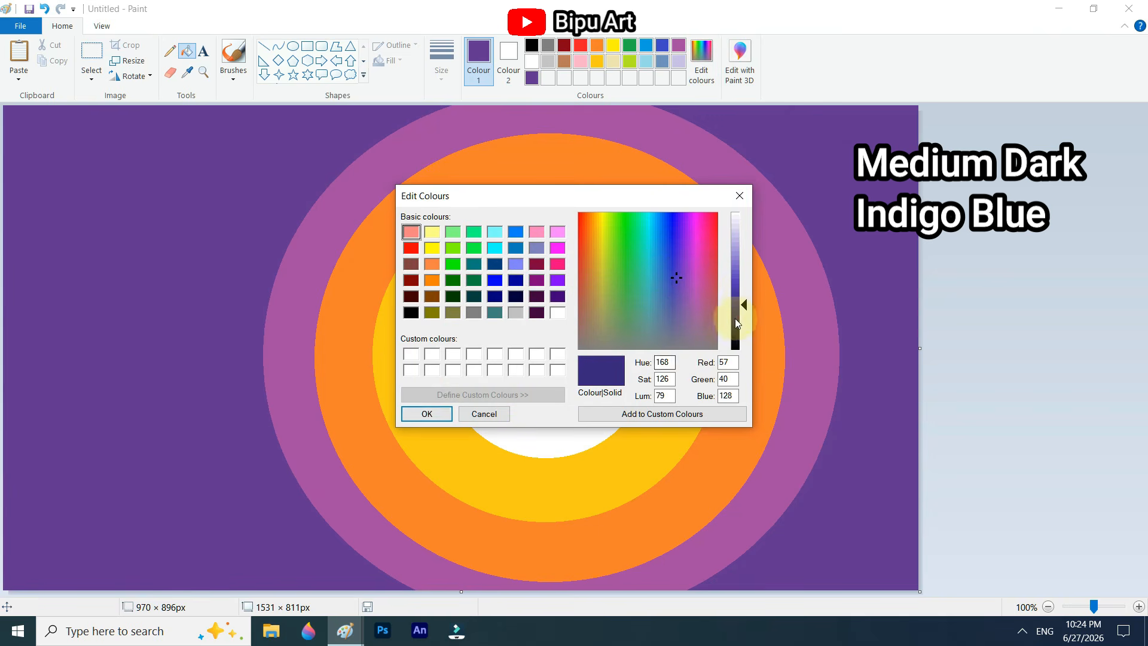
pyautogui.moveTo(743, 308); pyautogui.dragTo(743, 318)
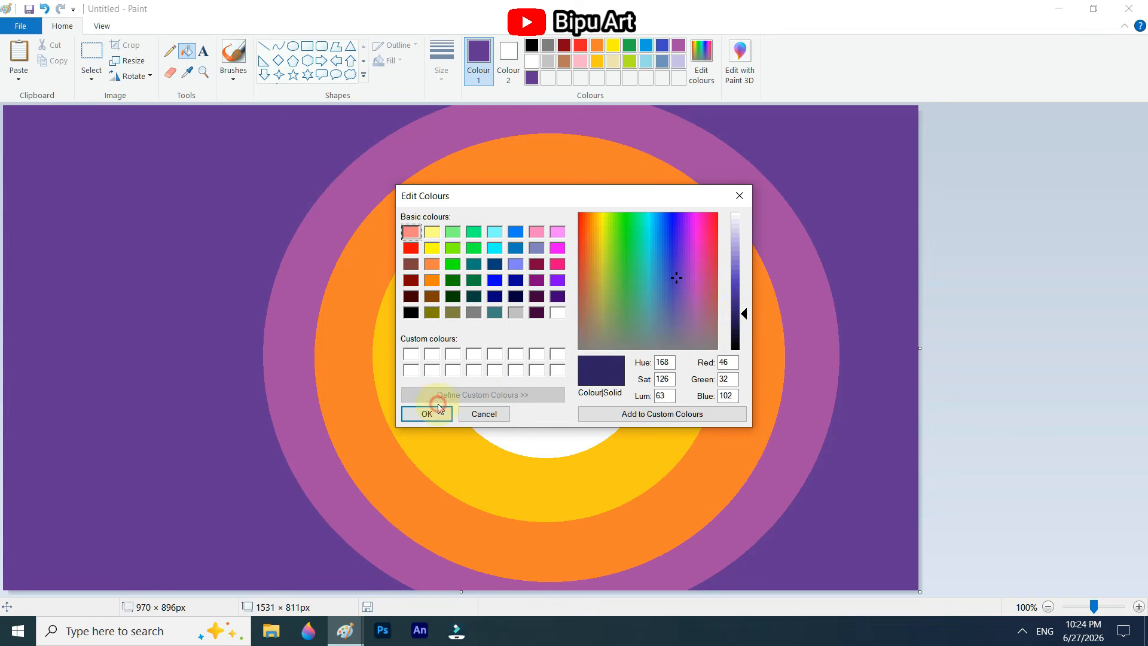
pyautogui.click(439, 409)
# Draw an indigo circle outline about 1182 × 1091 px centred around the purple ring and fill both sides outside it with indigo.
pyautogui.click(292, 45)
pyautogui.moveTo(151, 145)
pyautogui.mouseDown()
pyautogui.moveTo(348, 384)
pyautogui.moveTo(570, 535)
pyautogui.mouseUp()
pyautogui.moveTo(473, 434); pyautogui.dragTo(356, 217)
pyautogui.moveTo(452, 318); pyautogui.dragTo(740, 583)
pyautogui.moveTo(588, 405); pyautogui.dragTo(748, 508)
pyautogui.click(187, 53)
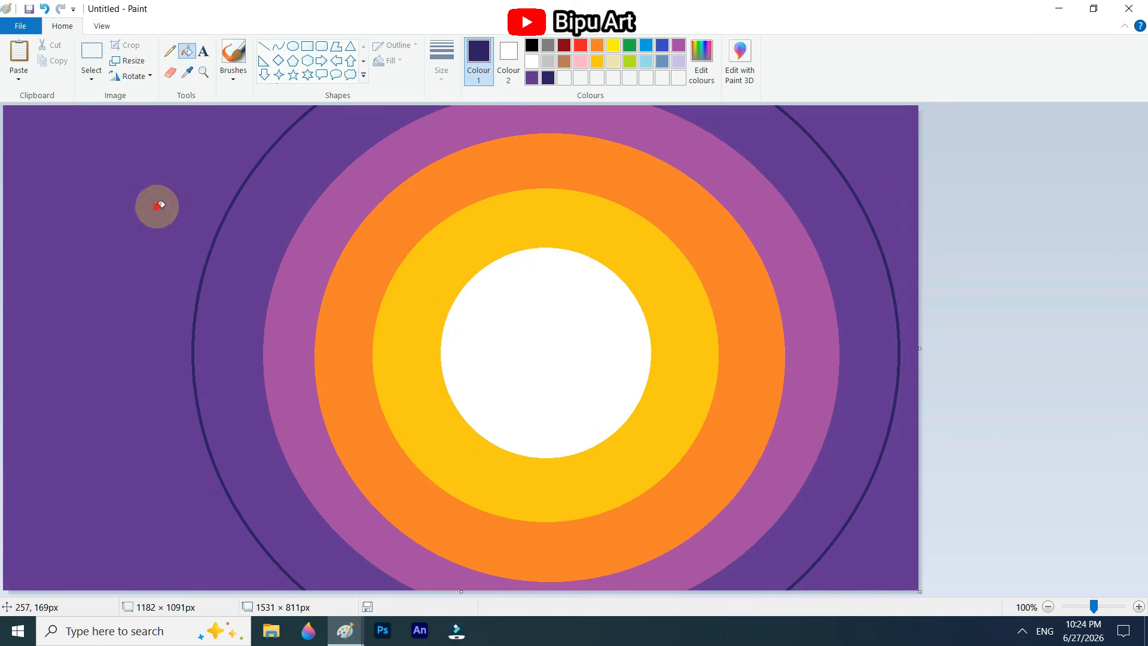
pyautogui.click(159, 205)
pyautogui.click(883, 166)
# Darken the indigo drawing colour to red 15, green 11 and blue 32.
pyautogui.click(702, 59)
pyautogui.moveTo(742, 312); pyautogui.dragTo(741, 325)
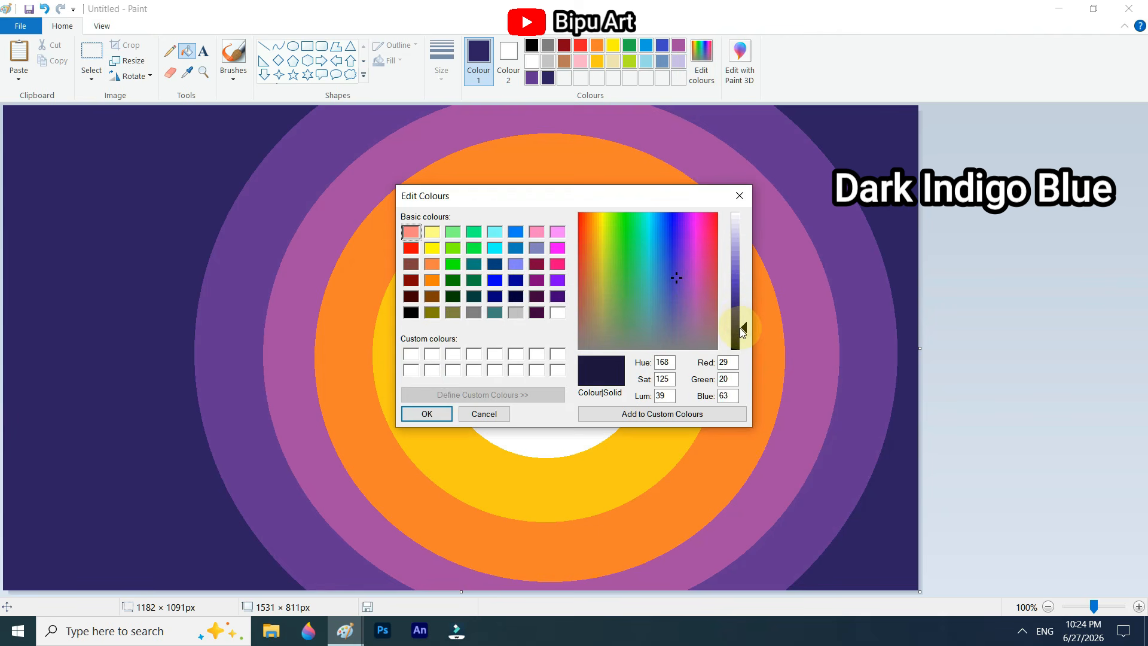
pyautogui.click(417, 422)
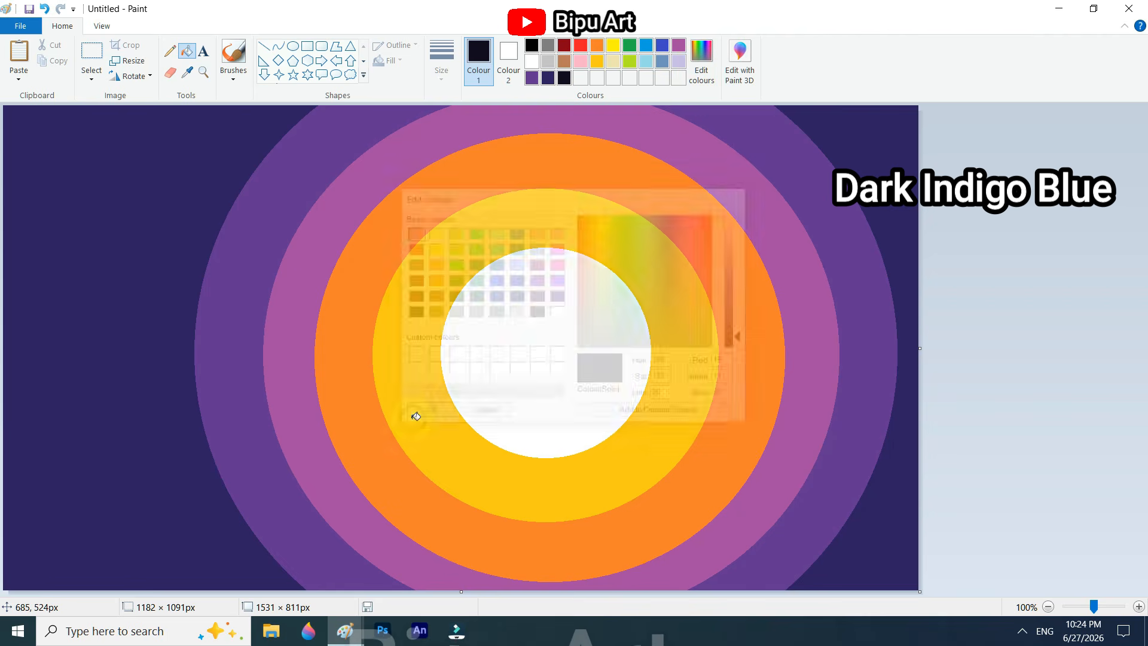
# Draw a dark indigo circle outline about 1476 × 1333 px centred around the violet ring and fill the canvas areas outside it.
pyautogui.click(291, 47)
pyautogui.moveTo(162, 132); pyautogui.dragTo(548, 515)
pyautogui.moveTo(446, 366); pyautogui.dragTo(348, 178)
pyautogui.moveTo(449, 317); pyautogui.dragTo(833, 595)
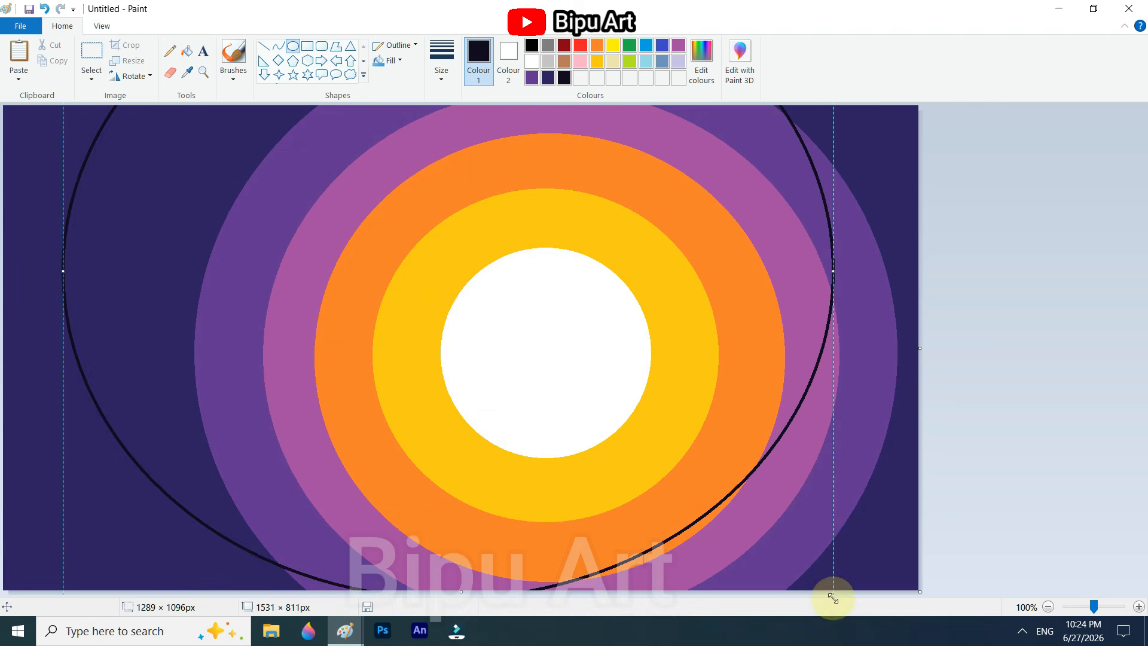
pyautogui.moveTo(669, 470); pyautogui.dragTo(523, 320)
pyautogui.moveTo(687, 449); pyautogui.dragTo(799, 589)
pyautogui.moveTo(629, 381); pyautogui.dragTo(824, 555)
pyautogui.click(187, 51)
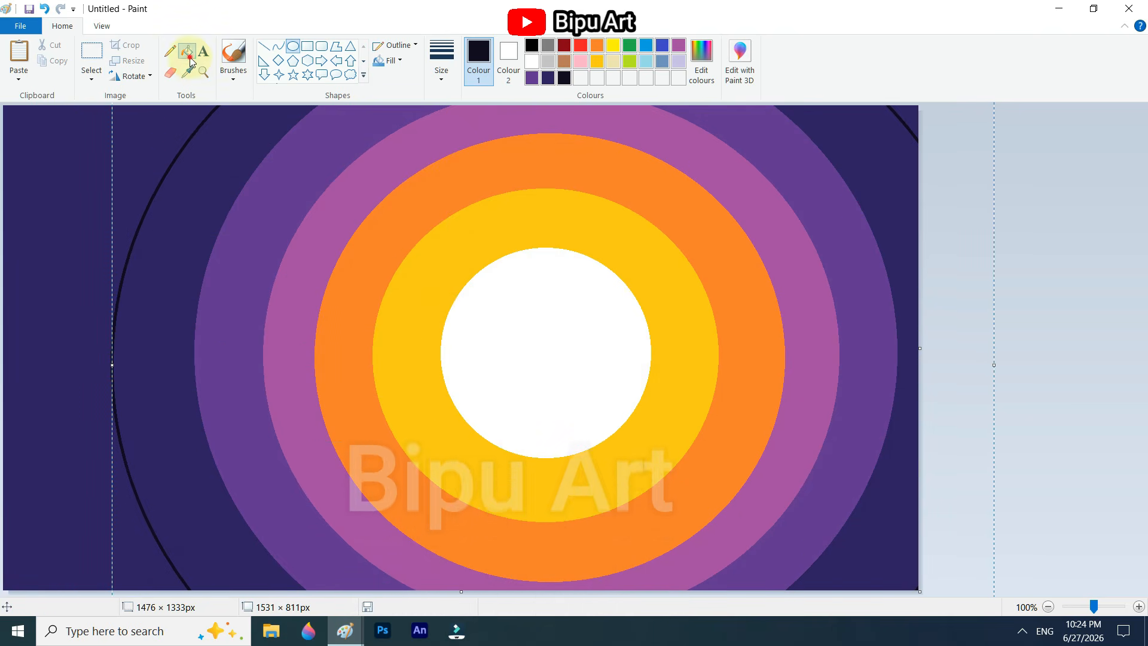
pyautogui.click(140, 161)
pyautogui.click(901, 113)
# Lower the drawing colour's luminosity until it is pure black.
pyautogui.click(702, 66)
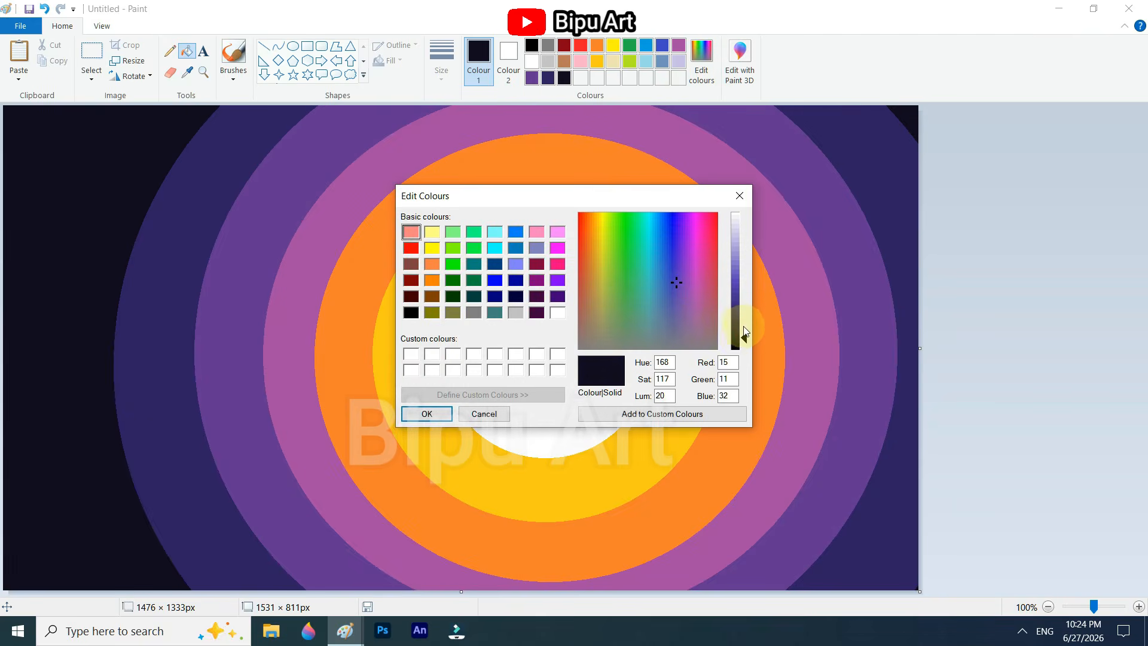
pyautogui.moveTo(740, 335); pyautogui.dragTo(741, 351)
pyautogui.click(409, 407)
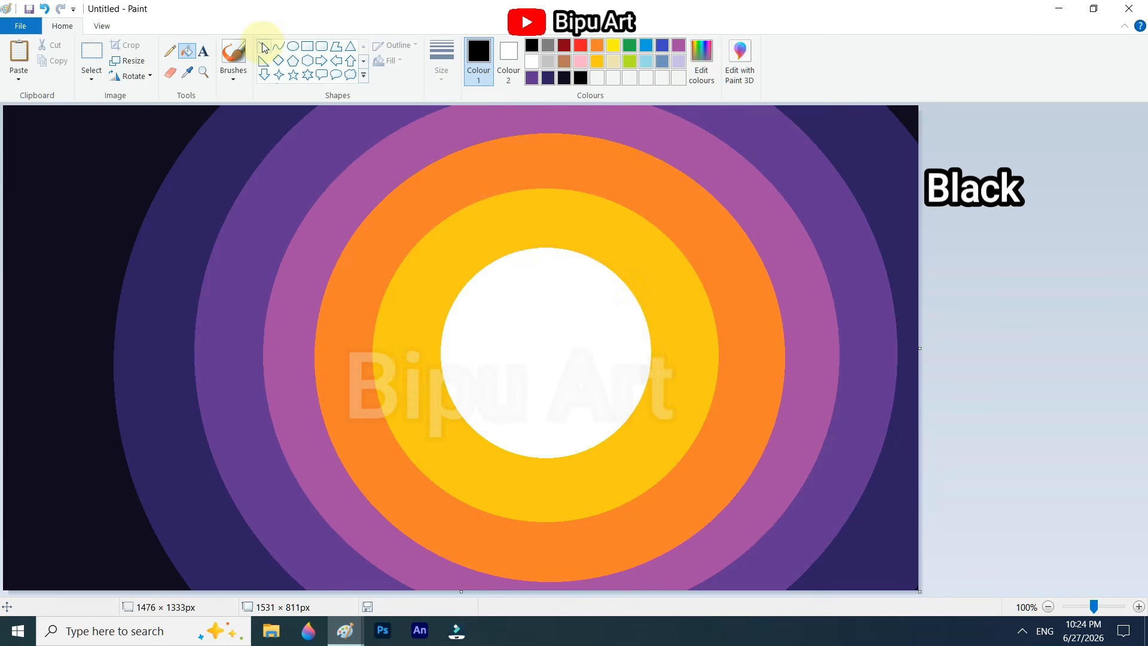
# Draw a black circle outline over the rings and enlarge it to about 1502 × 1373 px.
pyautogui.click(292, 46)
pyautogui.moveTo(214, 160)
pyautogui.mouseDown()
pyautogui.moveTo(461, 389)
pyautogui.moveTo(599, 560)
pyautogui.mouseUp()
pyautogui.moveTo(549, 479); pyautogui.dragTo(274, 225)
pyautogui.moveTo(323, 302); pyautogui.dragTo(733, 622)
pyautogui.moveTo(526, 434); pyautogui.dragTo(480, 323)
pyautogui.moveTo(637, 449); pyautogui.dragTo(741, 550)
pyautogui.moveTo(520, 297); pyautogui.dragTo(554, 346)
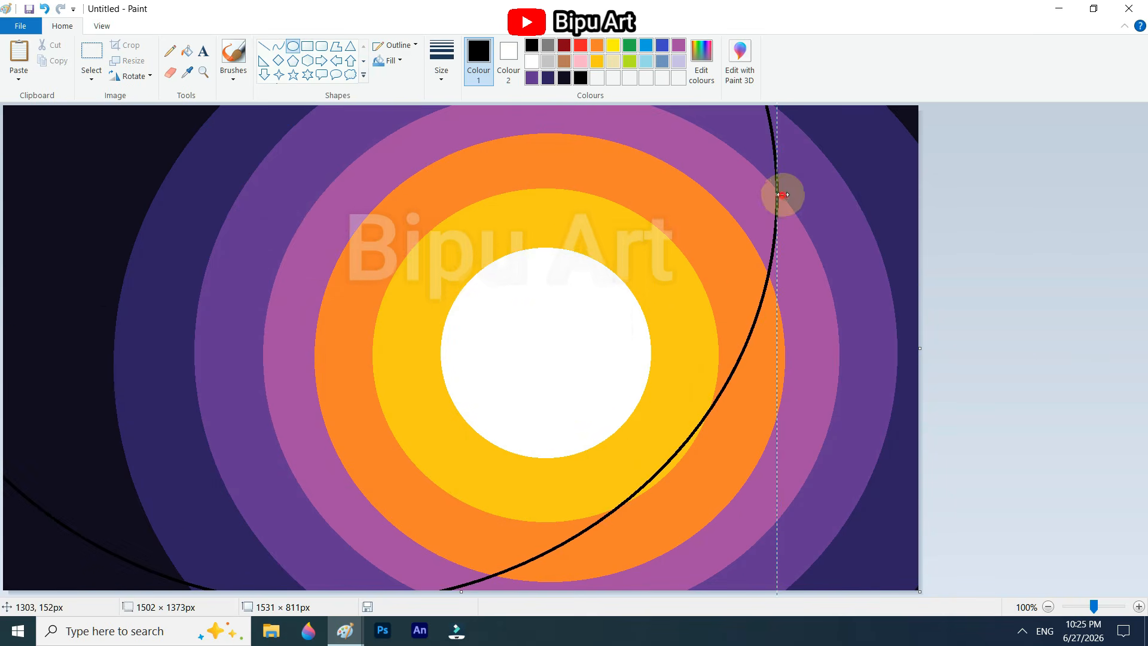
# Stretch the black outline to about 2010 × 1499 px, position it outside the indigo ring and fill the area beyond it with black.
pyautogui.moveTo(778, 195); pyautogui.dragTo(1081, 195)
pyautogui.moveTo(764, 243); pyautogui.dragTo(766, 157)
pyautogui.moveTo(482, 518); pyautogui.dragTo(482, 593)
pyautogui.moveTo(494, 313); pyautogui.dragTo(641, 521)
pyautogui.click(187, 50)
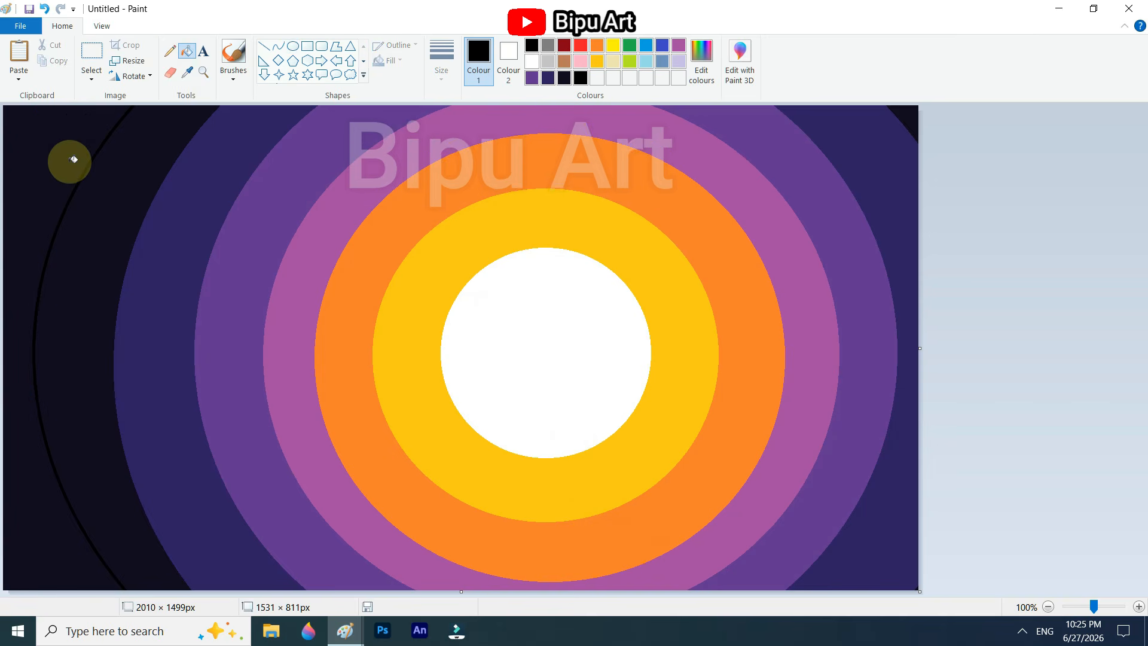
pyautogui.click(71, 158)
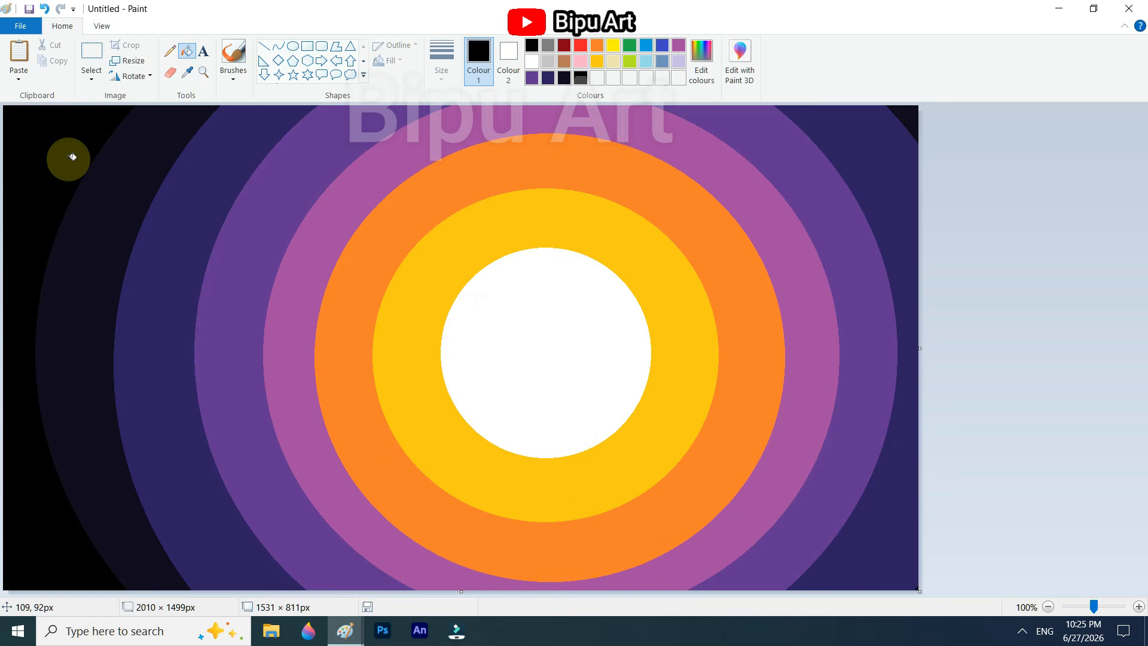
# With the Natural Pencil brush and the gold picked from its ring, blend the gold ring's outer edge into the orange all around.
pyautogui.click(235, 76)
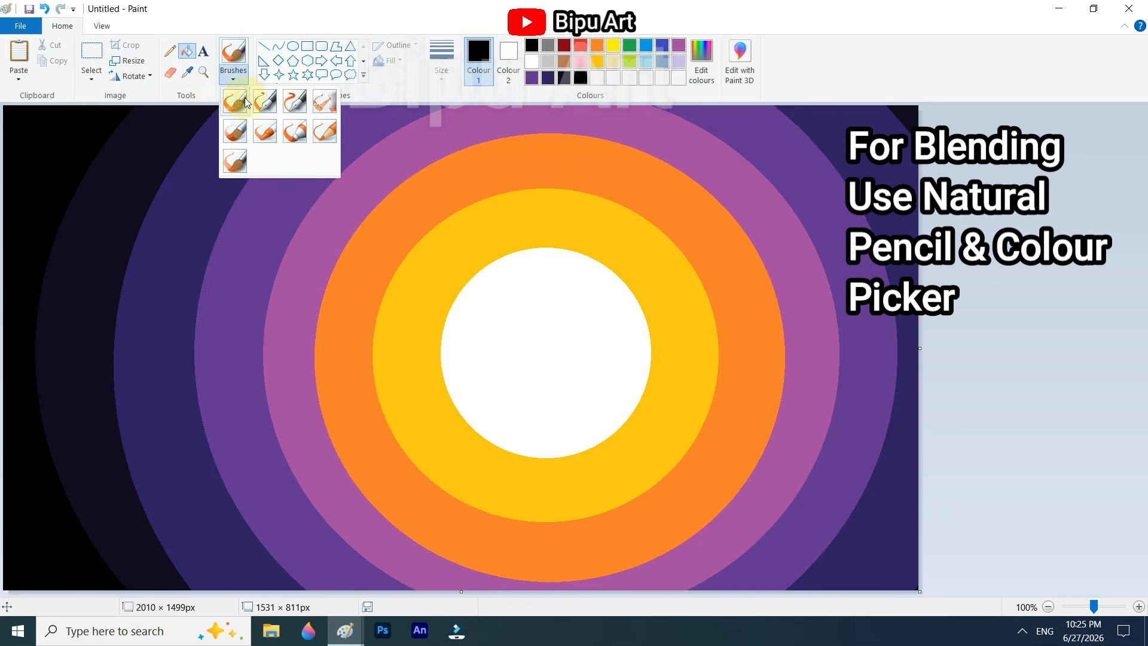
pyautogui.click(317, 133)
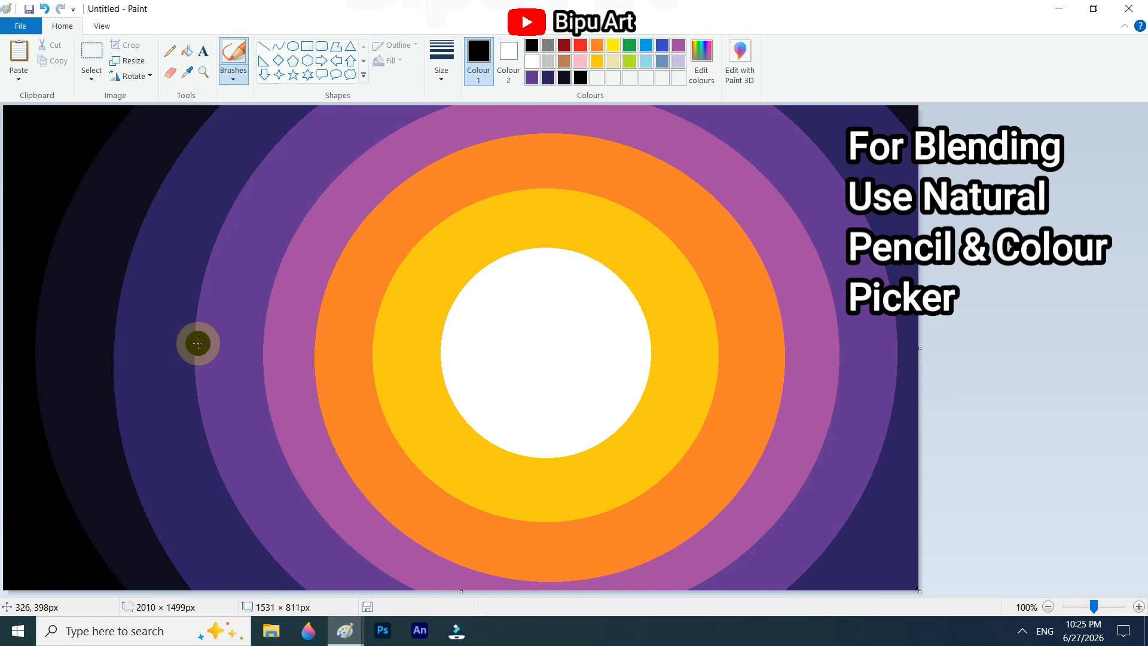
pyautogui.click(188, 72)
pyautogui.click(389, 323)
pyautogui.moveTo(378, 347)
pyautogui.mouseDown()
pyautogui.moveTo(402, 291)
pyautogui.moveTo(501, 215)
pyautogui.moveTo(404, 229)
pyautogui.moveTo(537, 201)
pyautogui.moveTo(644, 212)
pyautogui.mouseUp()
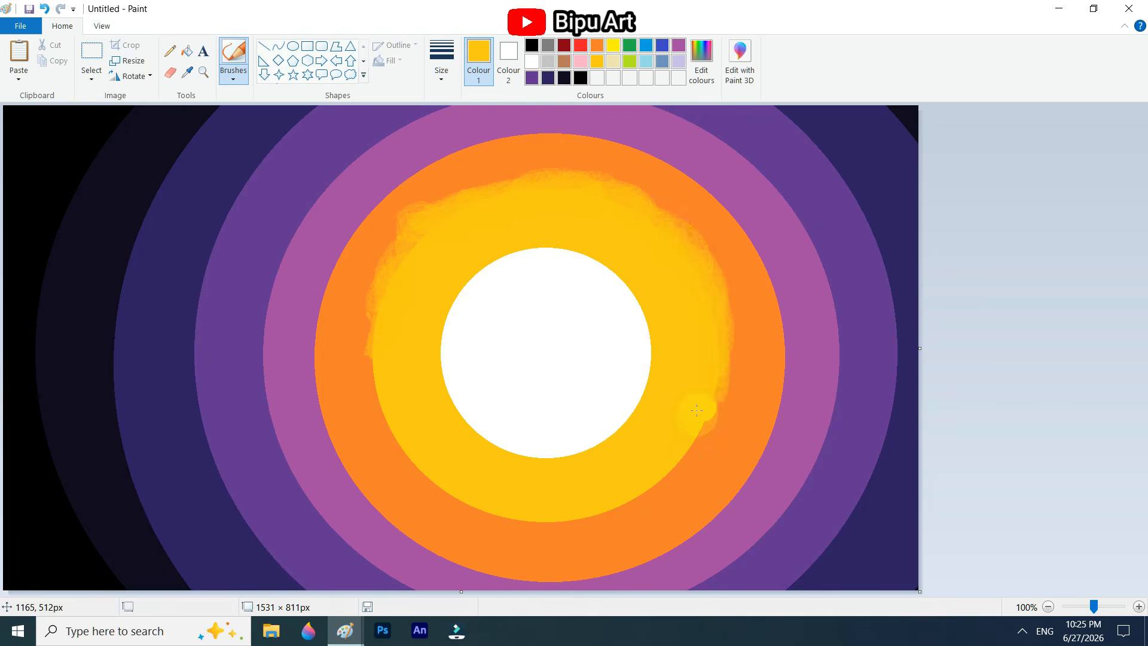
pyautogui.moveTo(457, 487)
pyautogui.mouseDown()
pyautogui.moveTo(409, 458)
pyautogui.moveTo(379, 376)
pyautogui.moveTo(388, 315)
pyautogui.moveTo(422, 230)
pyautogui.mouseUp()
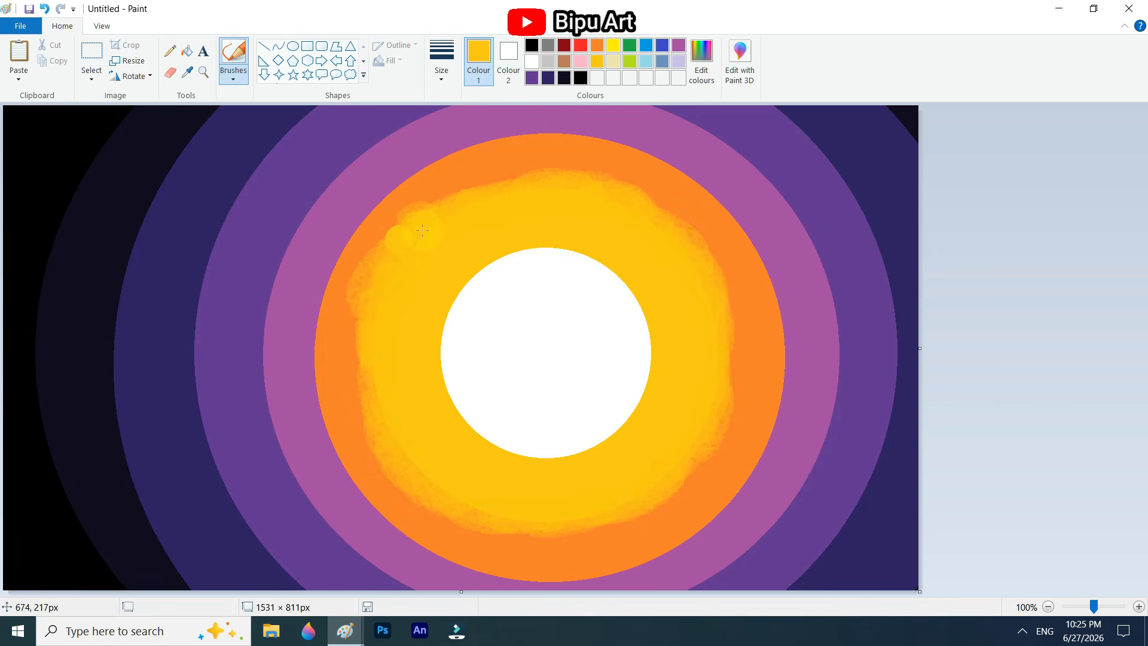
# Blend the outer edges of the orange and purple rings outward, painting with each ring's own picked colour.
pyautogui.click(188, 72)
pyautogui.click(329, 370)
pyautogui.moveTo(328, 371)
pyautogui.mouseDown()
pyautogui.moveTo(334, 291)
pyautogui.moveTo(377, 237)
pyautogui.moveTo(367, 213)
pyautogui.moveTo(441, 158)
pyautogui.moveTo(582, 138)
pyautogui.moveTo(608, 157)
pyautogui.moveTo(581, 151)
pyautogui.moveTo(719, 197)
pyautogui.moveTo(764, 278)
pyautogui.moveTo(772, 333)
pyautogui.moveTo(733, 489)
pyautogui.moveTo(672, 526)
pyautogui.moveTo(659, 555)
pyautogui.moveTo(534, 581)
pyautogui.moveTo(403, 555)
pyautogui.moveTo(389, 502)
pyautogui.moveTo(357, 472)
pyautogui.moveTo(320, 398)
pyautogui.moveTo(310, 351)
pyautogui.mouseUp()
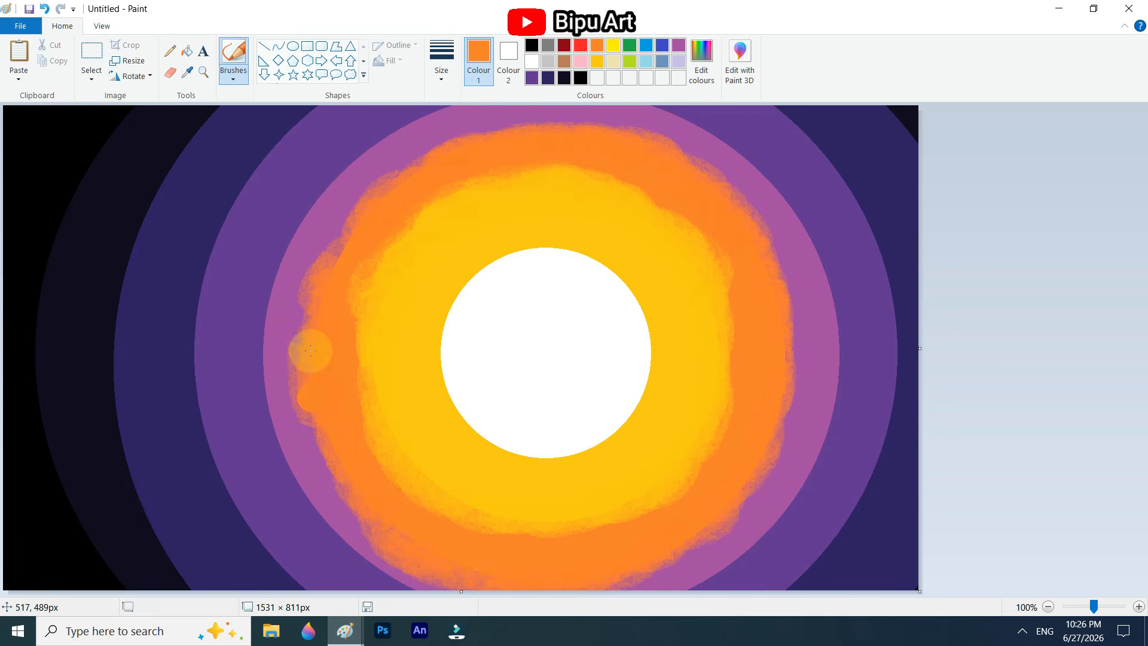
pyautogui.click(353, 173)
pyautogui.moveTo(361, 169)
pyautogui.mouseDown()
pyautogui.moveTo(373, 148)
pyautogui.moveTo(291, 245)
pyautogui.moveTo(271, 291)
pyautogui.moveTo(260, 433)
pyautogui.moveTo(309, 461)
pyautogui.moveTo(308, 506)
pyautogui.moveTo(381, 554)
pyautogui.moveTo(332, 565)
pyautogui.moveTo(281, 432)
pyautogui.mouseUp()
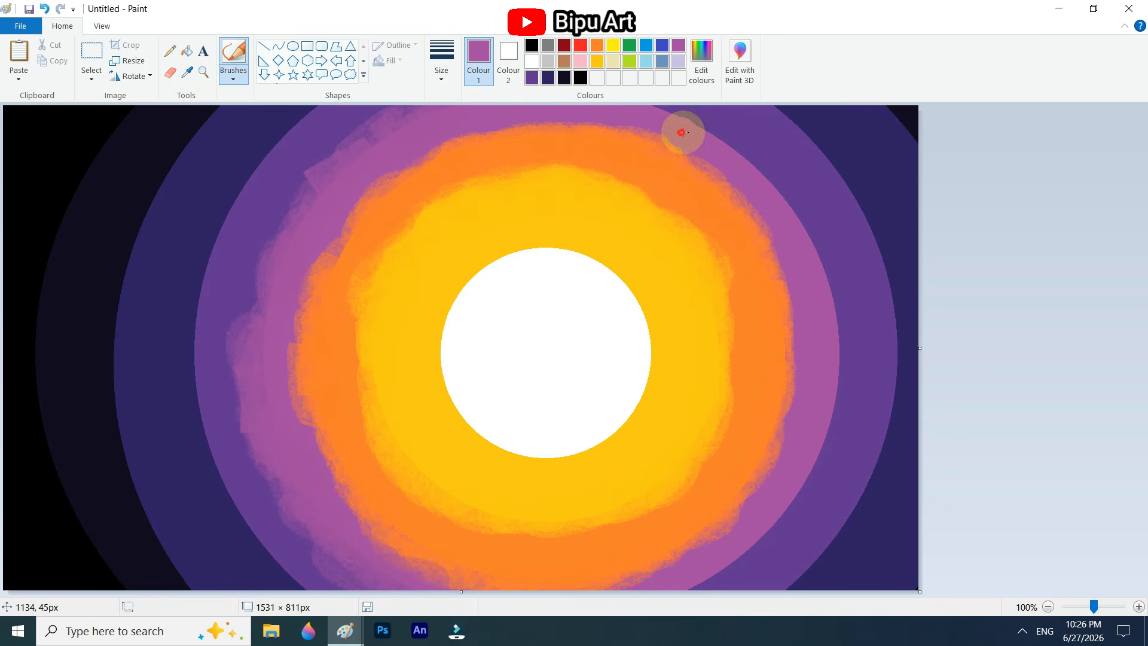
pyautogui.moveTo(699, 155)
pyautogui.mouseDown()
pyautogui.moveTo(770, 185)
pyautogui.moveTo(847, 316)
pyautogui.moveTo(823, 358)
pyautogui.moveTo(789, 492)
pyautogui.moveTo(722, 562)
pyautogui.moveTo(672, 583)
pyautogui.mouseUp()
# Blend the outer edges of the violet and indigo rings outward on both sides with their picked colours.
pyautogui.click(187, 73)
pyautogui.click(241, 189)
pyautogui.moveTo(266, 170)
pyautogui.mouseDown()
pyautogui.moveTo(305, 131)
pyautogui.moveTo(207, 303)
pyautogui.moveTo(203, 403)
pyautogui.moveTo(249, 520)
pyautogui.moveTo(236, 523)
pyautogui.mouseUp()
pyautogui.moveTo(797, 128)
pyautogui.mouseDown()
pyautogui.moveTo(850, 219)
pyautogui.moveTo(866, 206)
pyautogui.moveTo(888, 378)
pyautogui.moveTo(837, 547)
pyautogui.moveTo(777, 588)
pyautogui.mouseUp()
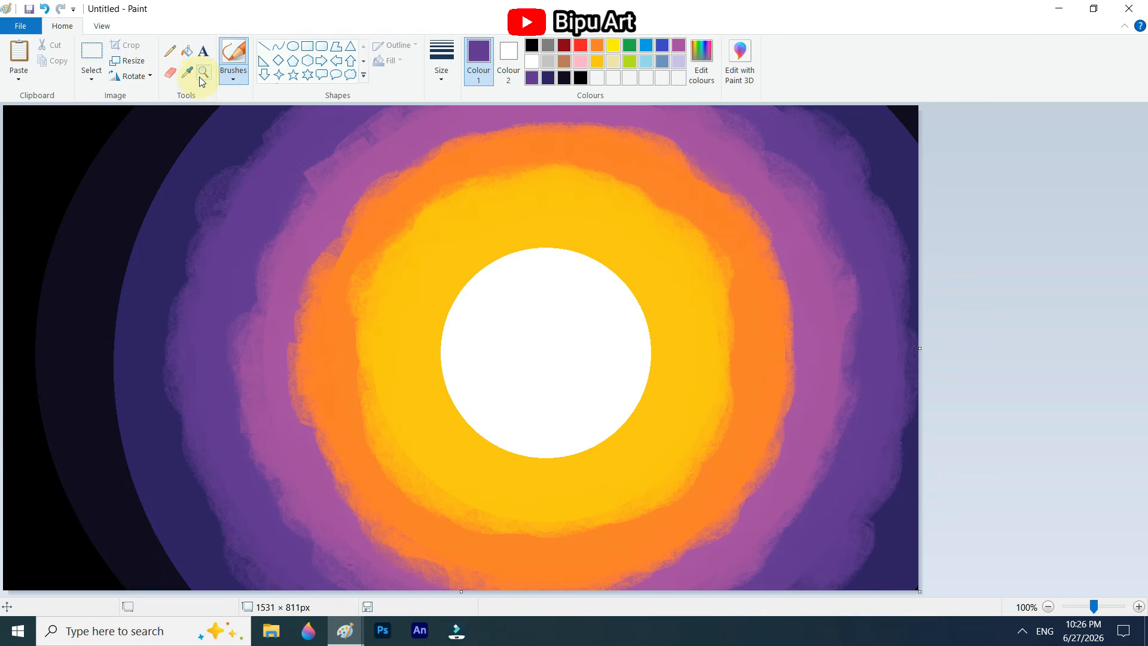
pyautogui.moveTo(186, 158)
pyautogui.mouseDown()
pyautogui.moveTo(126, 287)
pyautogui.moveTo(126, 467)
pyautogui.moveTo(155, 564)
pyautogui.moveTo(196, 573)
pyautogui.mouseUp()
pyautogui.moveTo(896, 121); pyautogui.dragTo(913, 125)
# Pick the near-black indigo and blend its ring's outer edge into the black area.
pyautogui.click(186, 72)
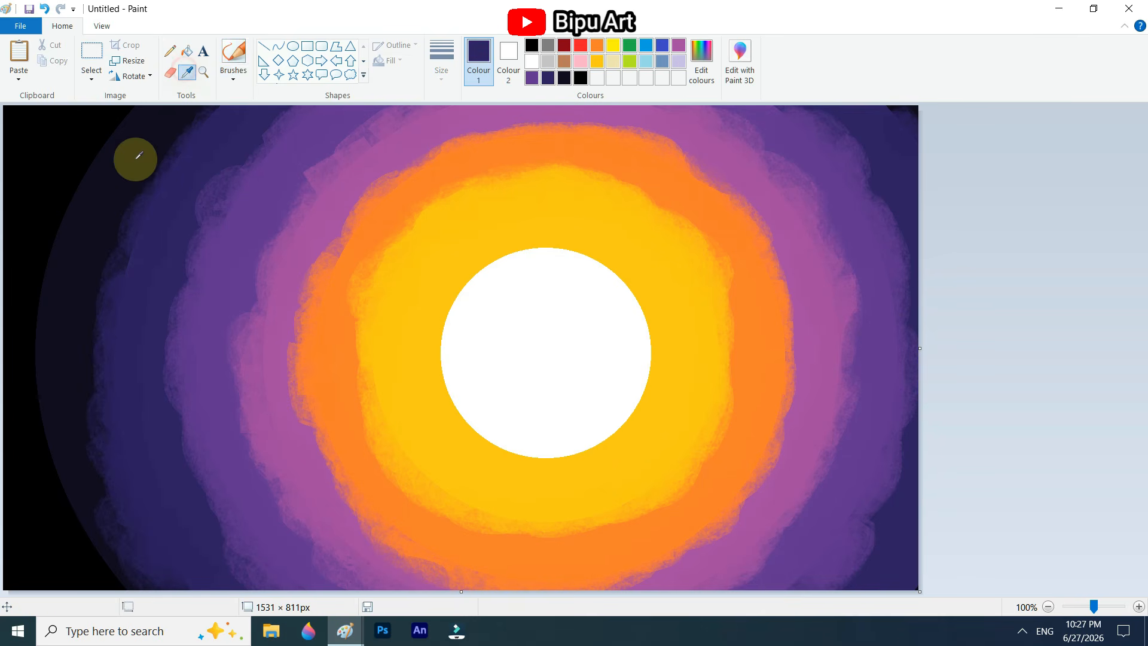
pyautogui.click(136, 159)
pyautogui.moveTo(121, 132)
pyautogui.mouseDown()
pyautogui.moveTo(61, 214)
pyautogui.moveTo(66, 549)
pyautogui.moveTo(84, 395)
pyautogui.mouseUp()
pyautogui.moveTo(293, 289); pyautogui.dragTo(284, 279)
# Blend the centre circle's edge outward in white, and soften the gold-orange boundary with an amber picked from between them.
pyautogui.click(187, 73)
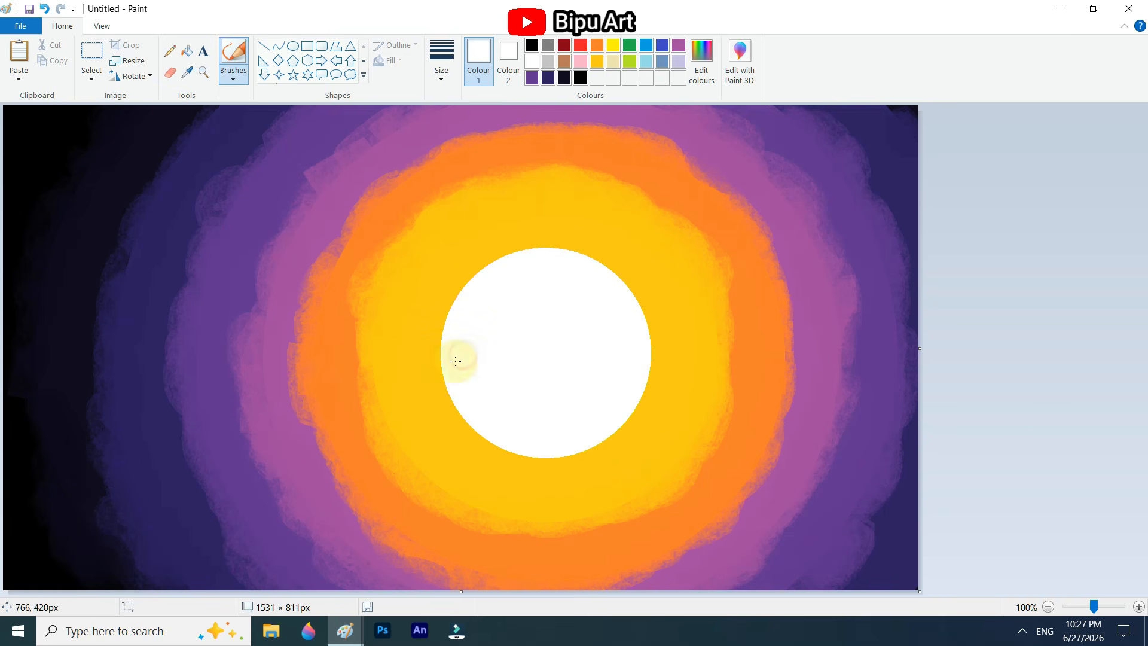
pyautogui.moveTo(446, 351); pyautogui.dragTo(513, 270)
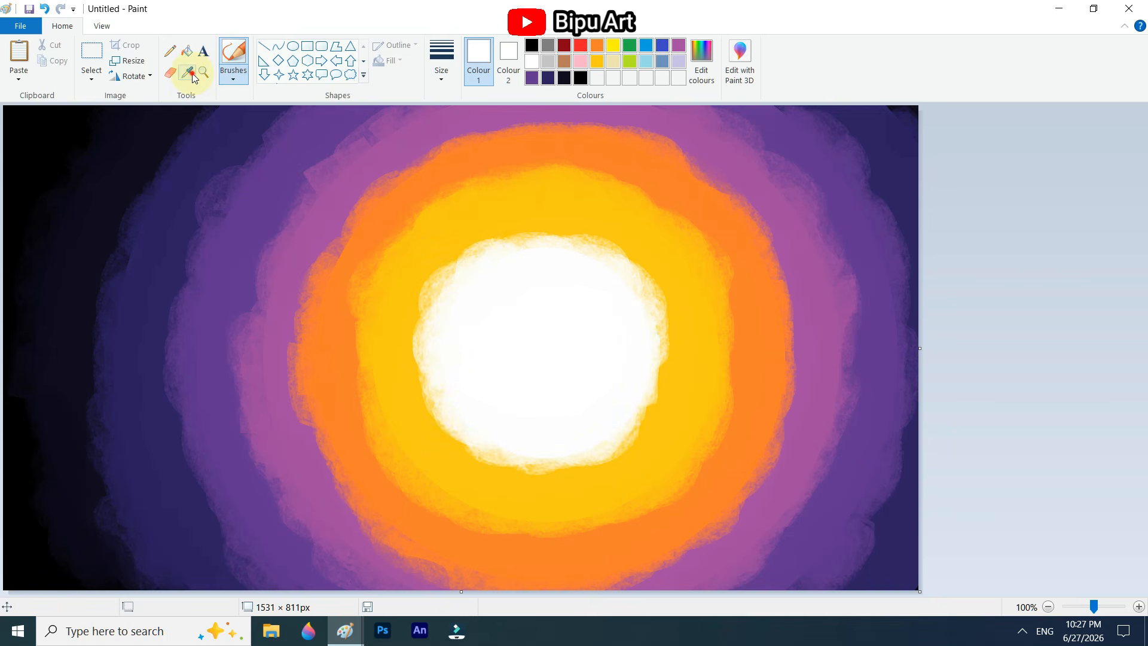
pyautogui.click(367, 307)
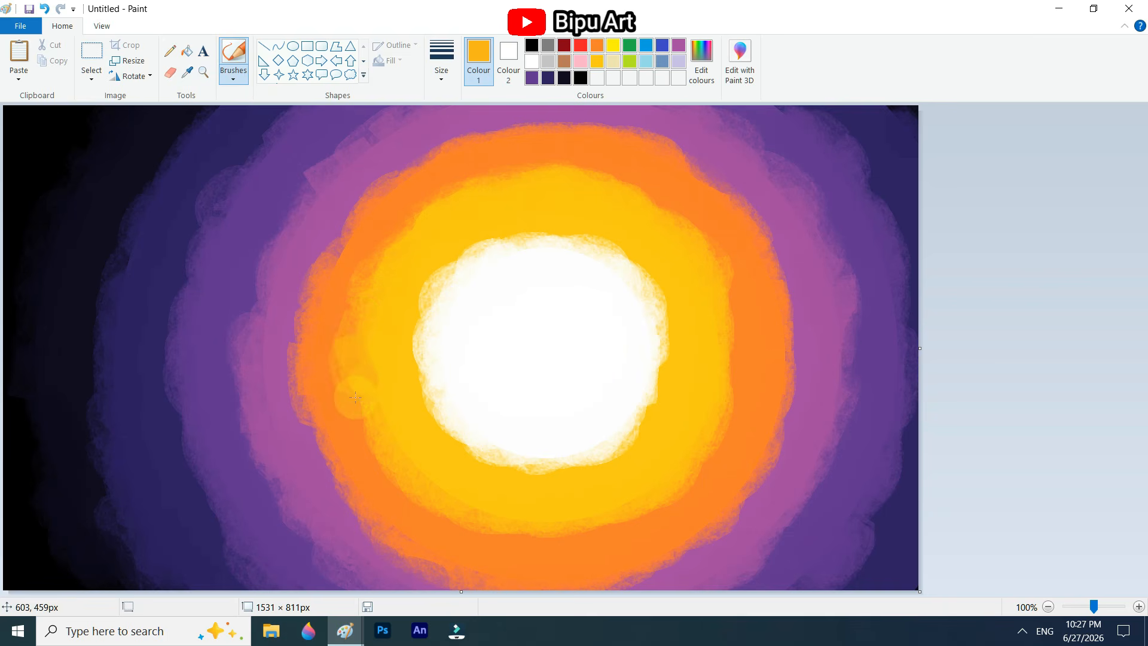
pyautogui.moveTo(411, 471)
pyautogui.mouseDown()
pyautogui.moveTo(515, 538)
pyautogui.moveTo(635, 510)
pyautogui.mouseUp()
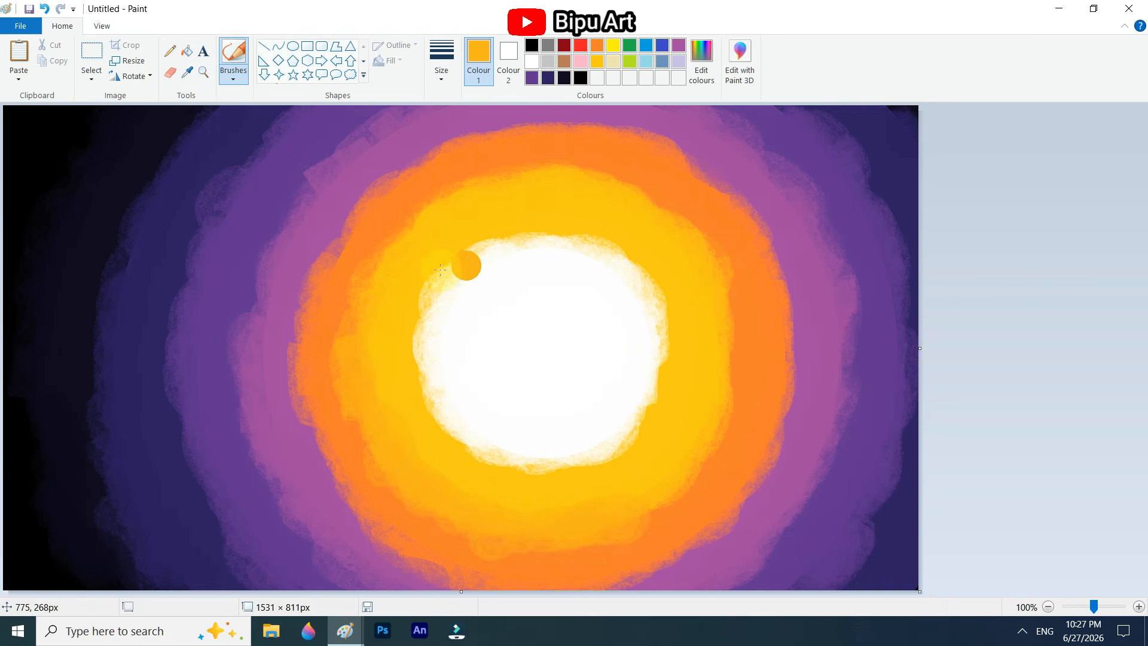
pyautogui.moveTo(394, 245); pyautogui.dragTo(533, 162)
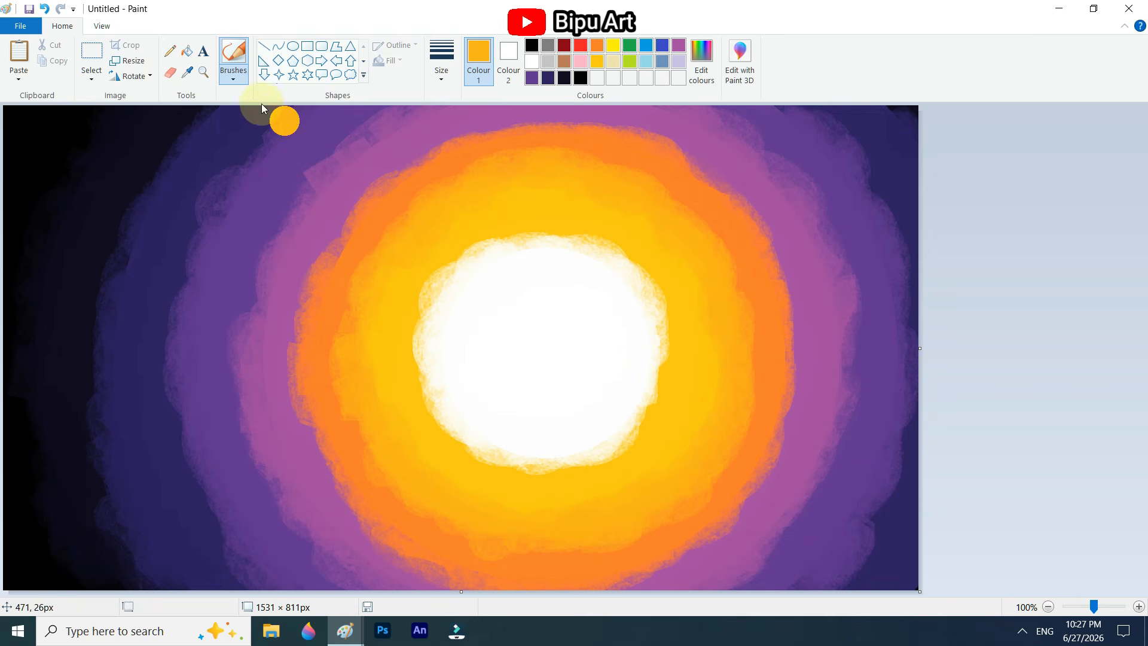
# Soften the boundaries between the gold, amber and orange rings by painting over them with tones picked from the transitions.
pyautogui.click(185, 78)
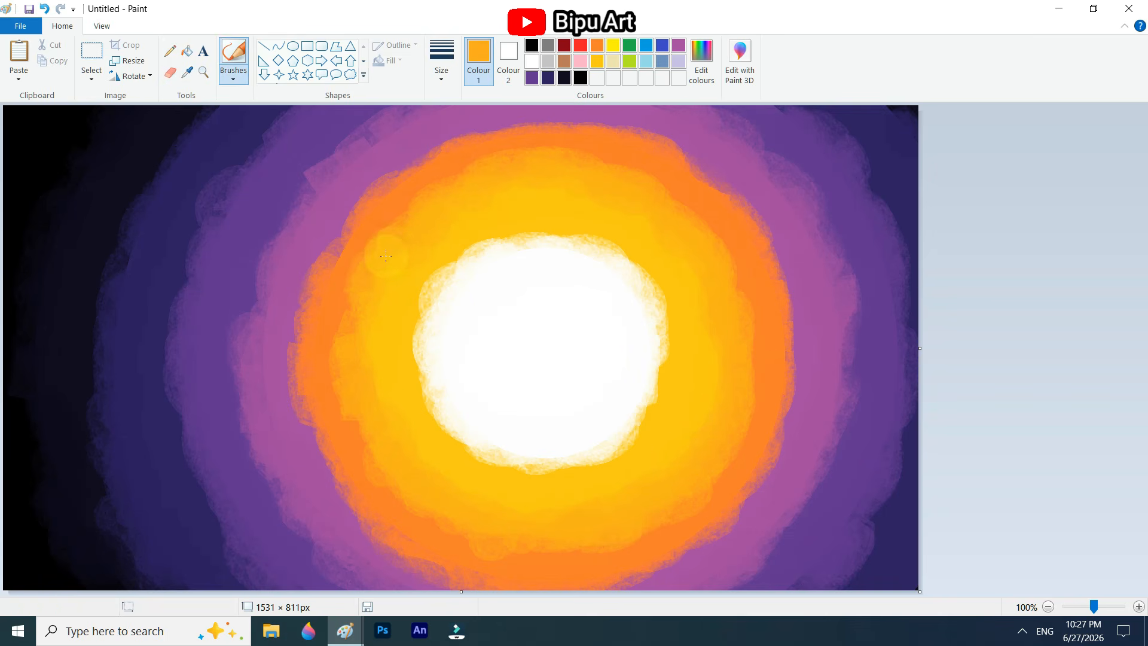
pyautogui.moveTo(386, 256)
pyautogui.mouseDown()
pyautogui.moveTo(470, 170)
pyautogui.moveTo(655, 188)
pyautogui.moveTo(728, 283)
pyautogui.moveTo(730, 424)
pyautogui.moveTo(676, 514)
pyautogui.moveTo(562, 547)
pyautogui.moveTo(431, 513)
pyautogui.moveTo(347, 402)
pyautogui.moveTo(340, 299)
pyautogui.moveTo(359, 250)
pyautogui.mouseUp()
pyautogui.click(185, 74)
pyautogui.click(446, 155)
pyautogui.moveTo(449, 149)
pyautogui.mouseDown()
pyautogui.moveTo(764, 255)
pyautogui.moveTo(403, 540)
pyautogui.moveTo(353, 231)
pyautogui.moveTo(422, 157)
pyautogui.mouseUp()
# Blend the boundary between the orange and purple rings with in-between colours picked along their shared edge.
pyautogui.click(187, 73)
pyautogui.click(452, 127)
pyautogui.moveTo(469, 122)
pyautogui.mouseDown()
pyautogui.moveTo(765, 216)
pyautogui.moveTo(514, 574)
pyautogui.moveTo(279, 333)
pyautogui.moveTo(353, 158)
pyautogui.mouseUp()
pyautogui.click(187, 73)
pyautogui.click(308, 407)
pyautogui.moveTo(311, 417)
pyautogui.mouseDown()
pyautogui.moveTo(733, 516)
pyautogui.moveTo(635, 144)
pyautogui.moveTo(298, 334)
pyautogui.mouseUp()
# Blend the boundary between the purple and violet rings on both sides of the glow with colours picked between them.
pyautogui.click(186, 72)
pyautogui.click(269, 231)
pyautogui.moveTo(339, 143)
pyautogui.mouseDown()
pyautogui.moveTo(277, 516)
pyautogui.moveTo(293, 541)
pyautogui.mouseUp()
pyautogui.moveTo(729, 117)
pyautogui.mouseDown()
pyautogui.moveTo(859, 318)
pyautogui.moveTo(710, 573)
pyautogui.mouseUp()
pyautogui.click(187, 72)
pyautogui.click(232, 293)
pyautogui.moveTo(299, 180)
pyautogui.mouseDown()
pyautogui.moveTo(274, 547)
pyautogui.moveTo(269, 300)
pyautogui.mouseUp()
# Soften the violet-to-indigo boundary on both sides and the indigo-to-black edge with colours picked from each transition.
pyautogui.click(187, 72)
pyautogui.click(180, 410)
pyautogui.moveTo(185, 442)
pyautogui.mouseDown()
pyautogui.moveTo(215, 493)
pyautogui.moveTo(256, 128)
pyautogui.moveTo(879, 513)
pyautogui.moveTo(894, 459)
pyautogui.moveTo(900, 272)
pyautogui.mouseUp()
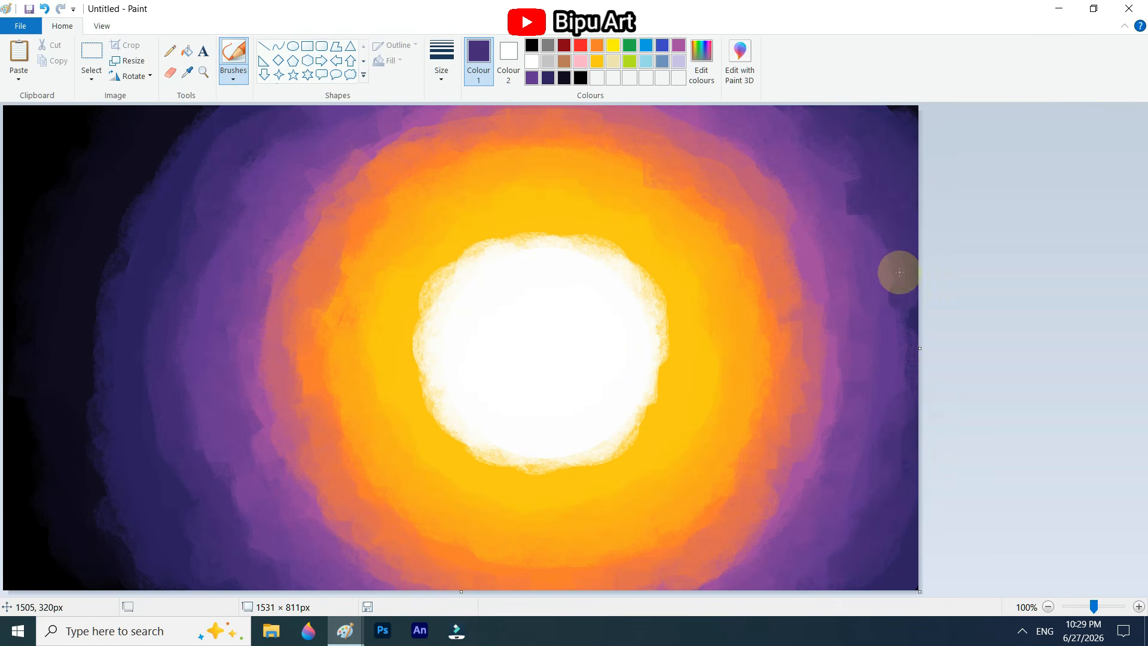
pyautogui.moveTo(178, 234); pyautogui.dragTo(181, 433)
pyautogui.click(187, 72)
pyautogui.click(102, 408)
pyautogui.moveTo(107, 454)
pyautogui.mouseDown()
pyautogui.moveTo(107, 489)
pyautogui.moveTo(205, 129)
pyautogui.mouseUp()
pyautogui.click(187, 73)
pyautogui.click(239, 519)
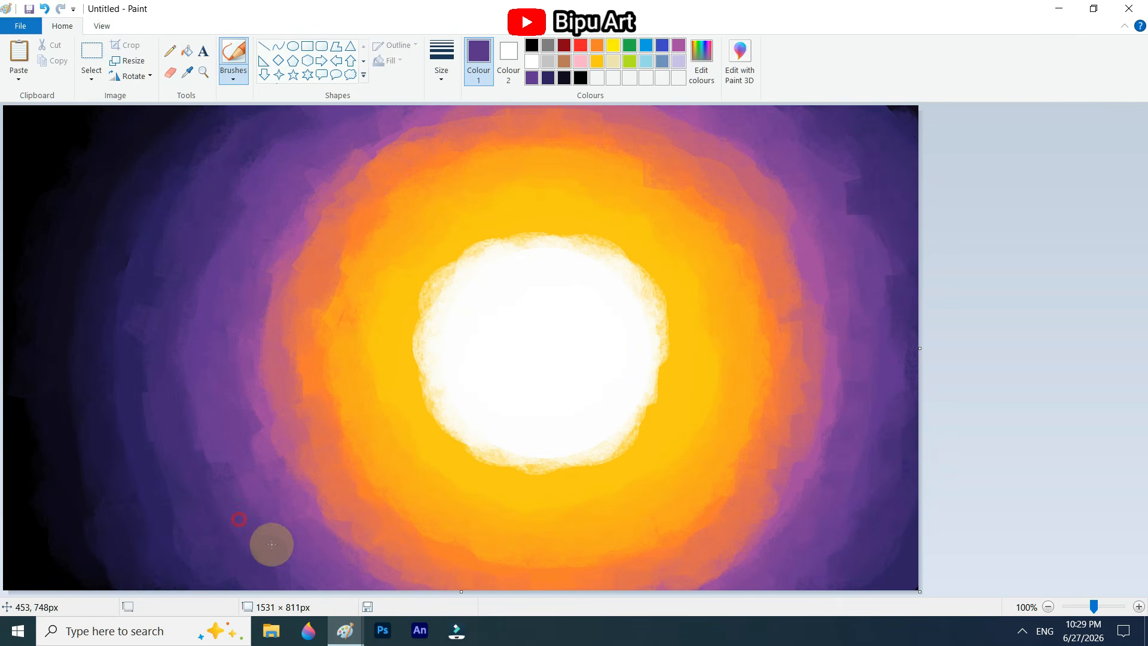
# Soften the white centre circle's edge into the gold ring with a tone picked from the edge and a pale cream.
pyautogui.click(187, 72)
pyautogui.click(415, 253)
pyautogui.moveTo(436, 251)
pyautogui.mouseDown()
pyautogui.moveTo(659, 366)
pyautogui.moveTo(413, 293)
pyautogui.mouseUp()
pyautogui.click(186, 73)
pyautogui.click(465, 407)
pyautogui.moveTo(464, 406); pyautogui.dragTo(611, 275)
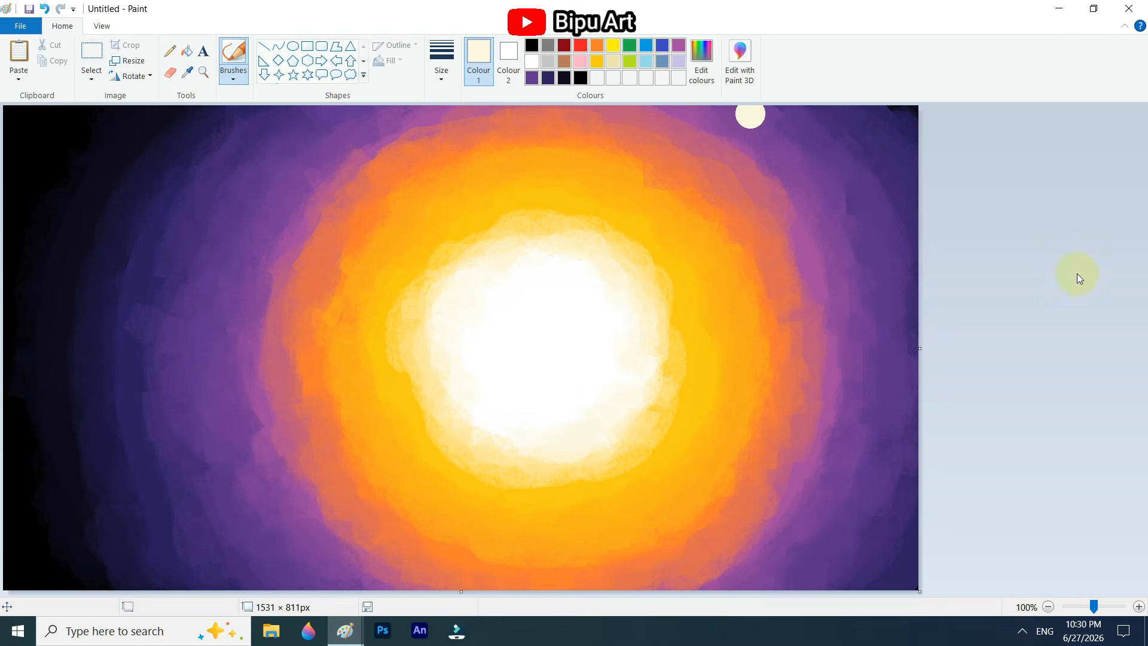
# Blur the picture horizontally by resizing its width to 15 pixels and back to 1531 pixels without keeping the aspect ratio.
pyautogui.hotkey('ctrl', 'w')
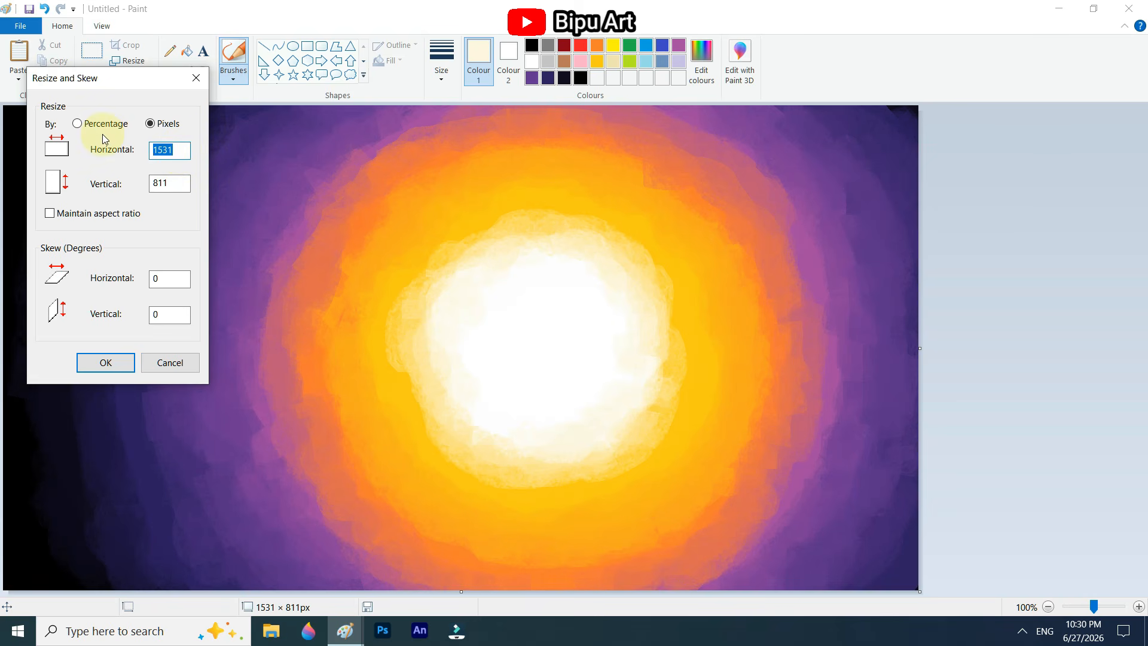
pyautogui.write('15')
pyautogui.click(105, 362)
pyautogui.hotkey('ctrl', 'w')
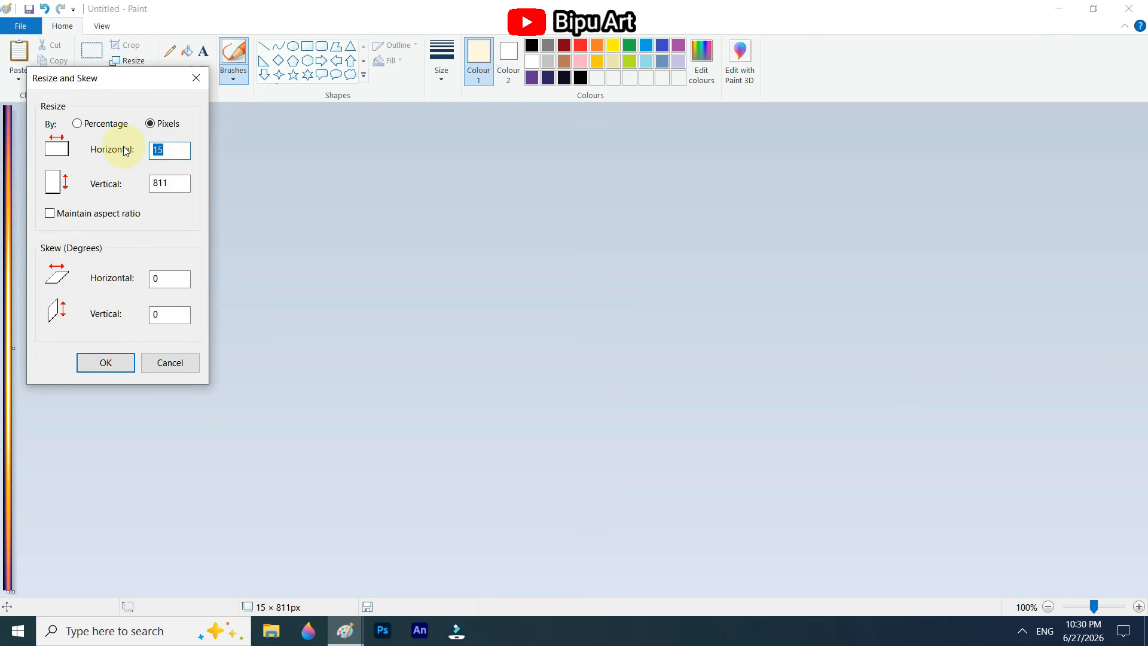
pyautogui.click(114, 362)
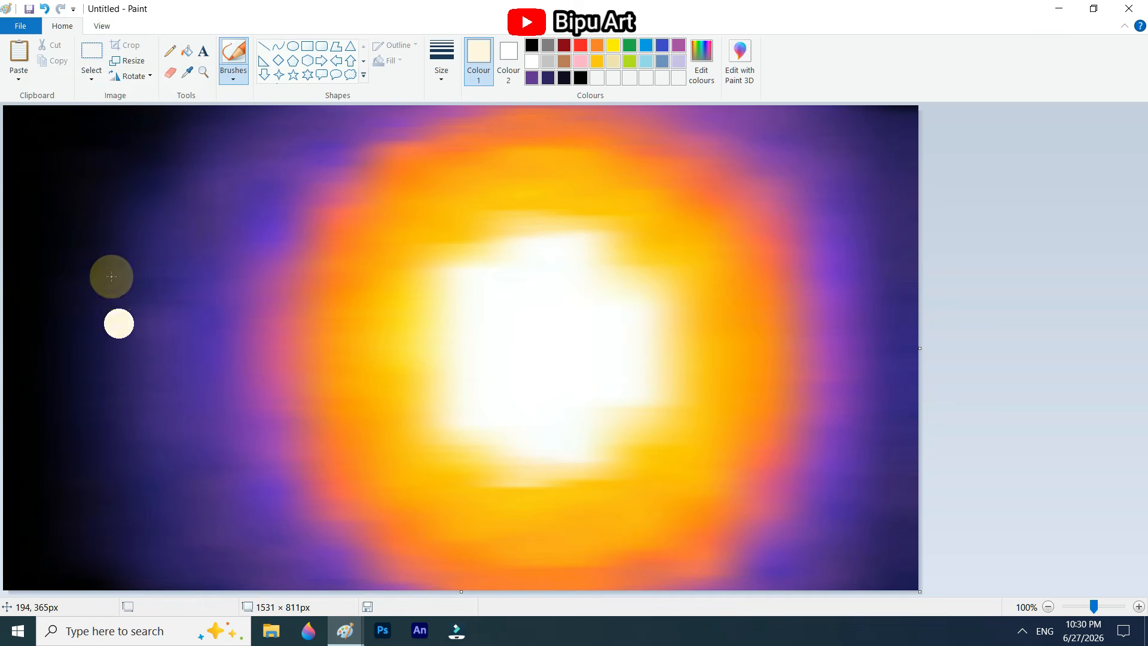
# Blur the picture vertically by resizing its height to 15 pixels and back to 811 pixels.
pyautogui.click(127, 60)
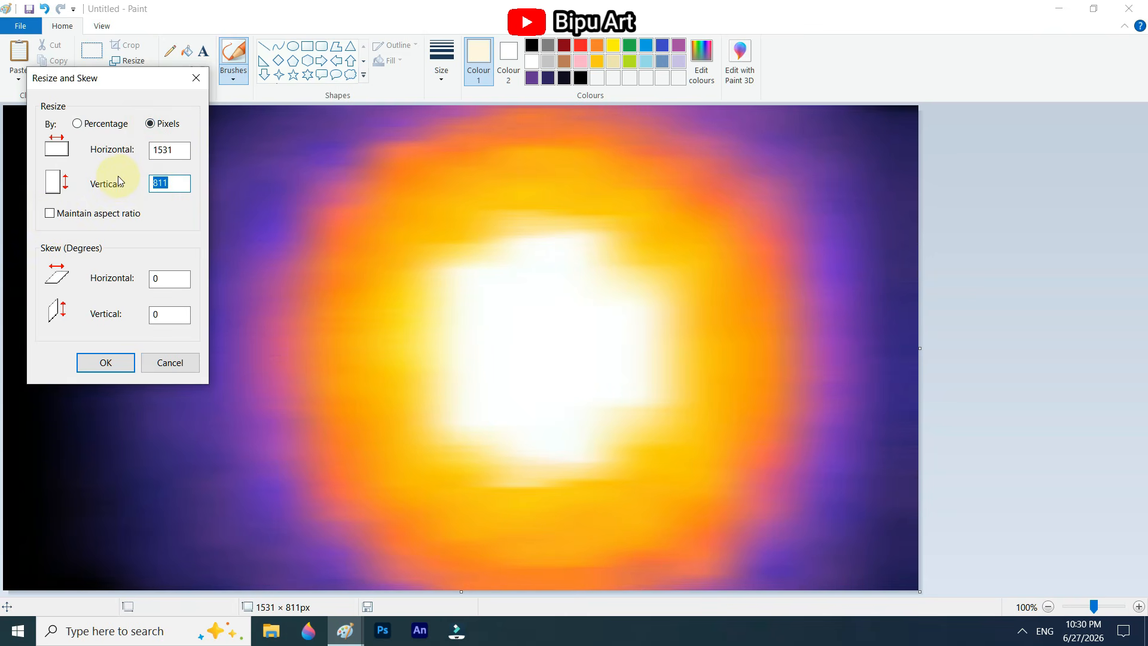
pyautogui.click(128, 60)
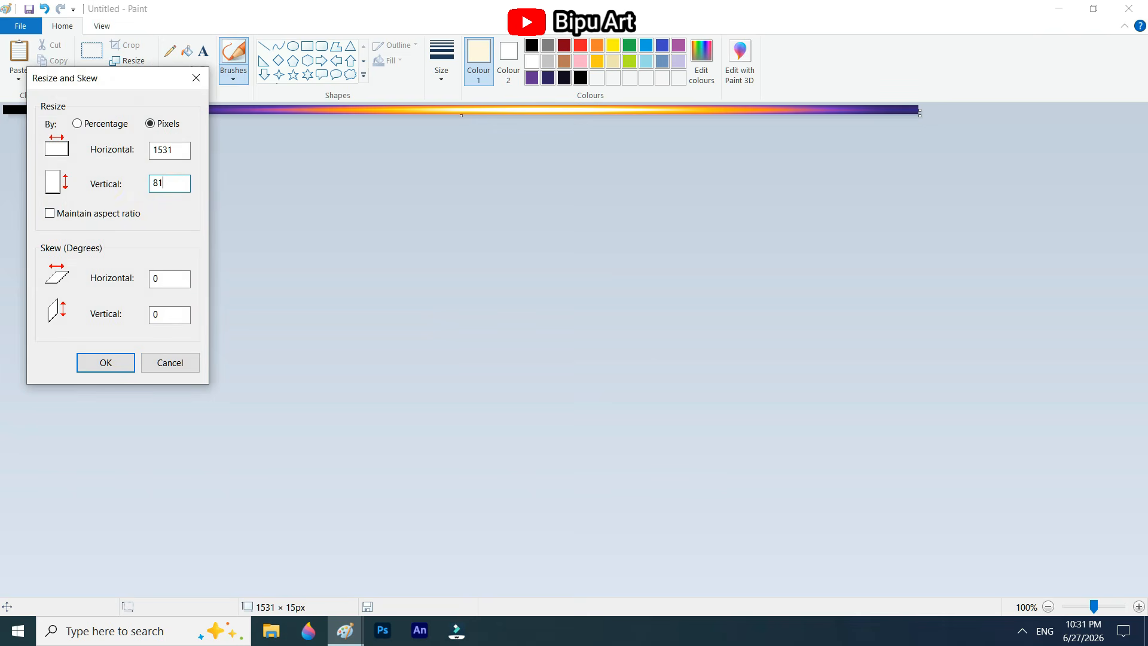
pyautogui.click(98, 363)
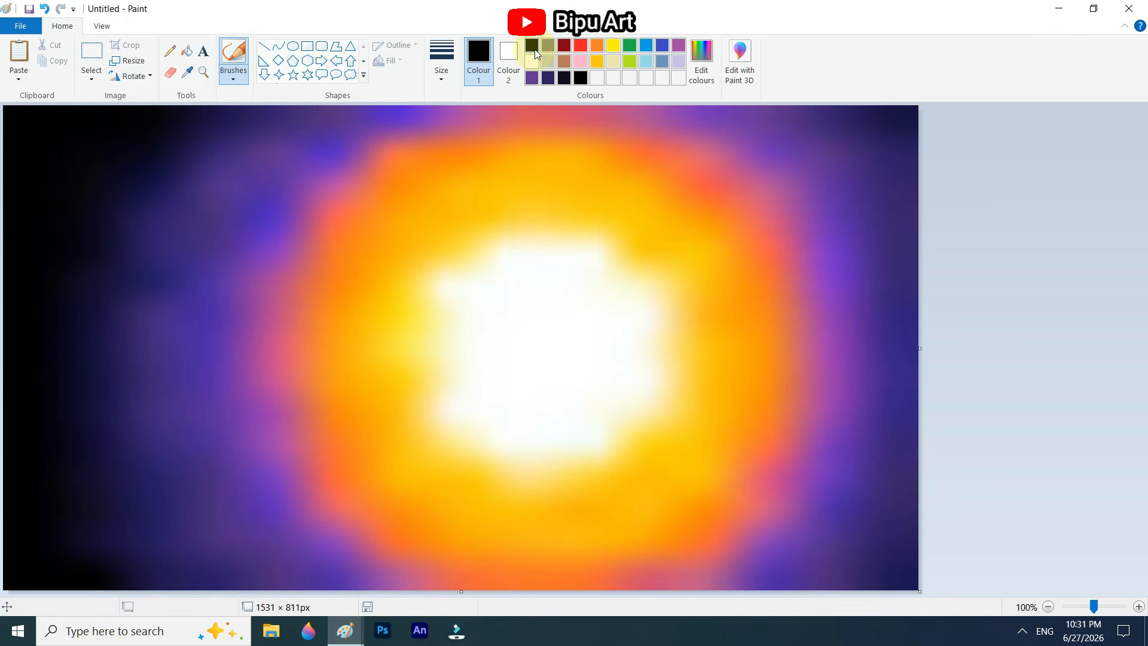
# Try flipping the whole picture horizontally.
pyautogui.hotkey('ctrl', 'a')
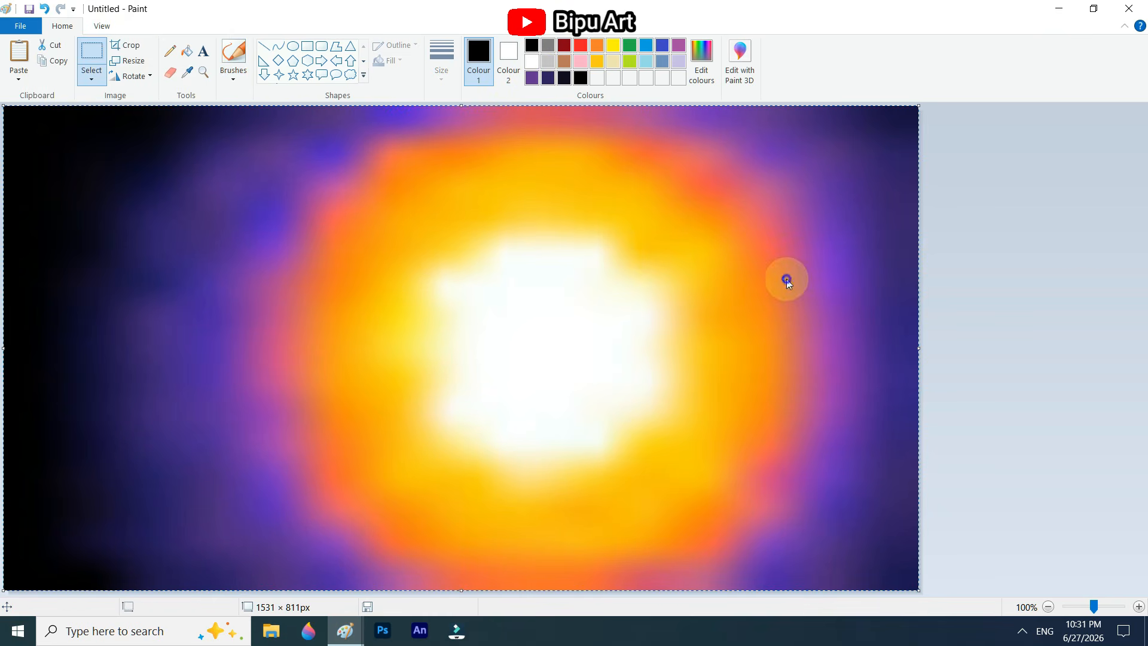
pyautogui.rightClick(787, 278)
pyautogui.moveTo(851, 406)
pyautogui.click(921, 468)
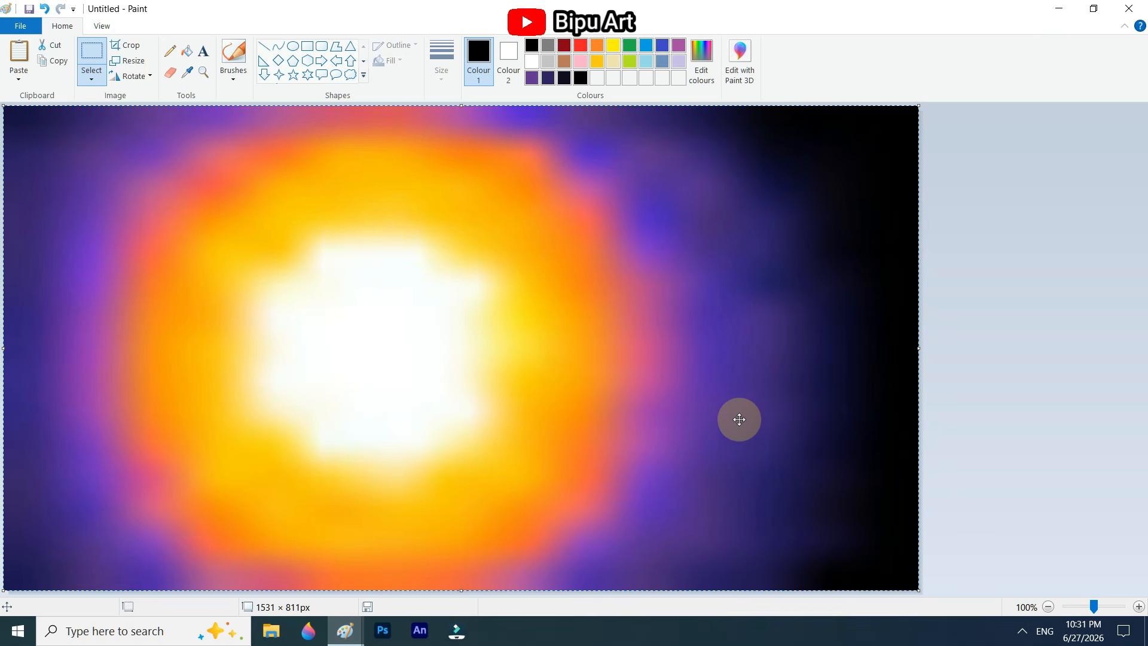
pyautogui.hotkey('ctrl', 'z')
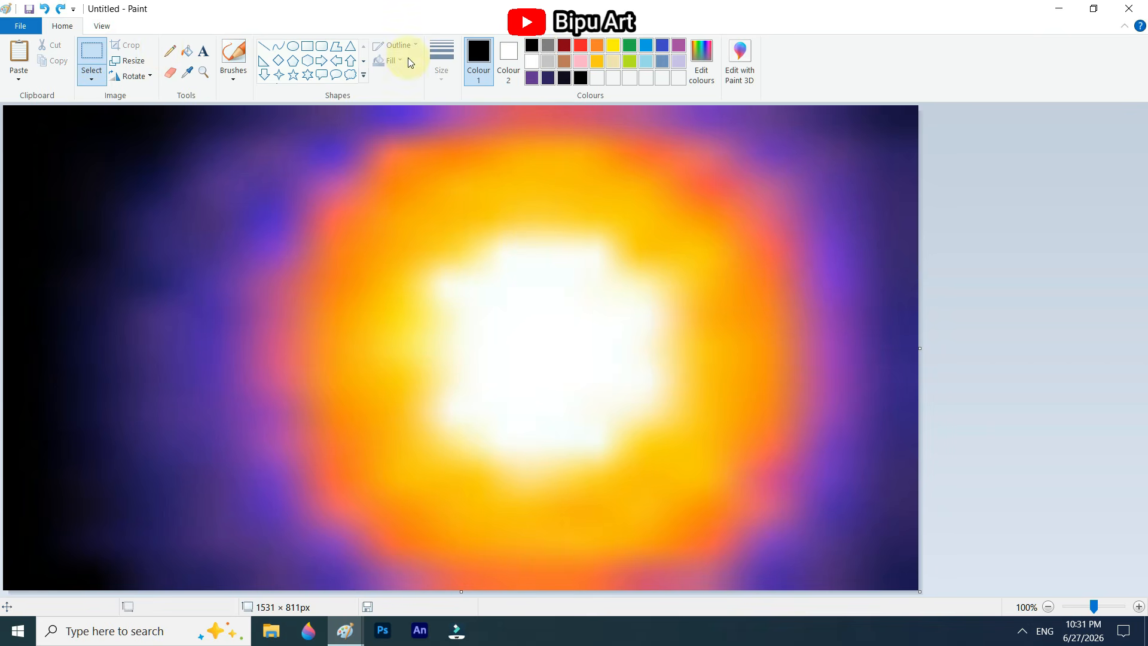
# Draw a black ground line across the lower part of the picture with the normal brush at its thickest size.
pyautogui.click(171, 52)
pyautogui.click(230, 79)
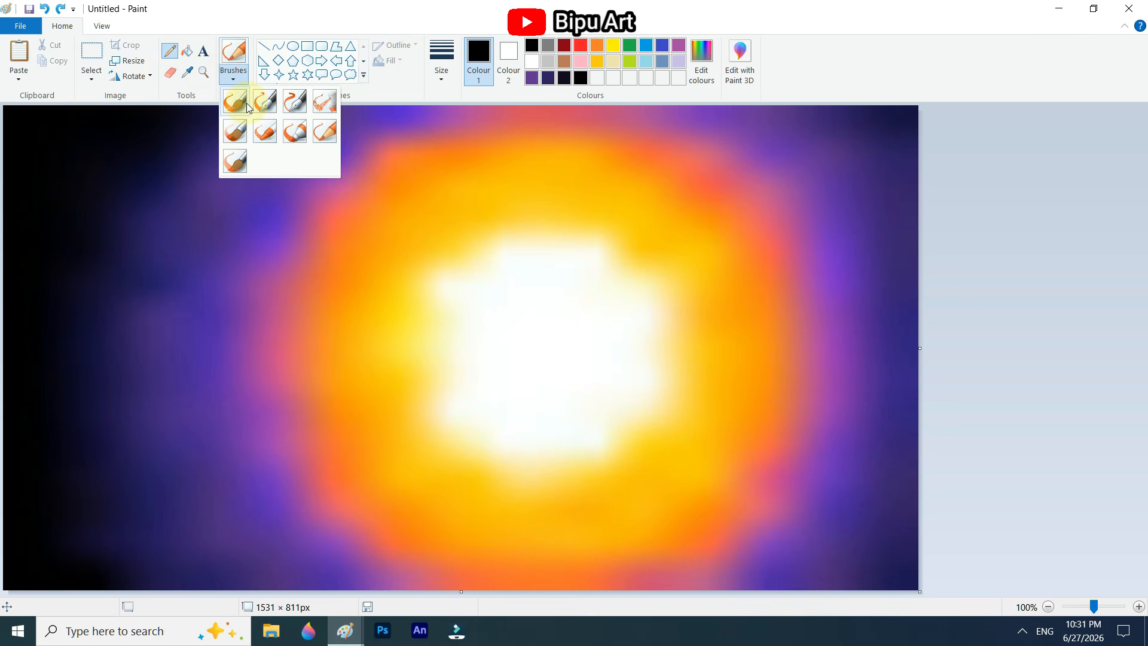
pyautogui.click(236, 103)
pyautogui.click(441, 65)
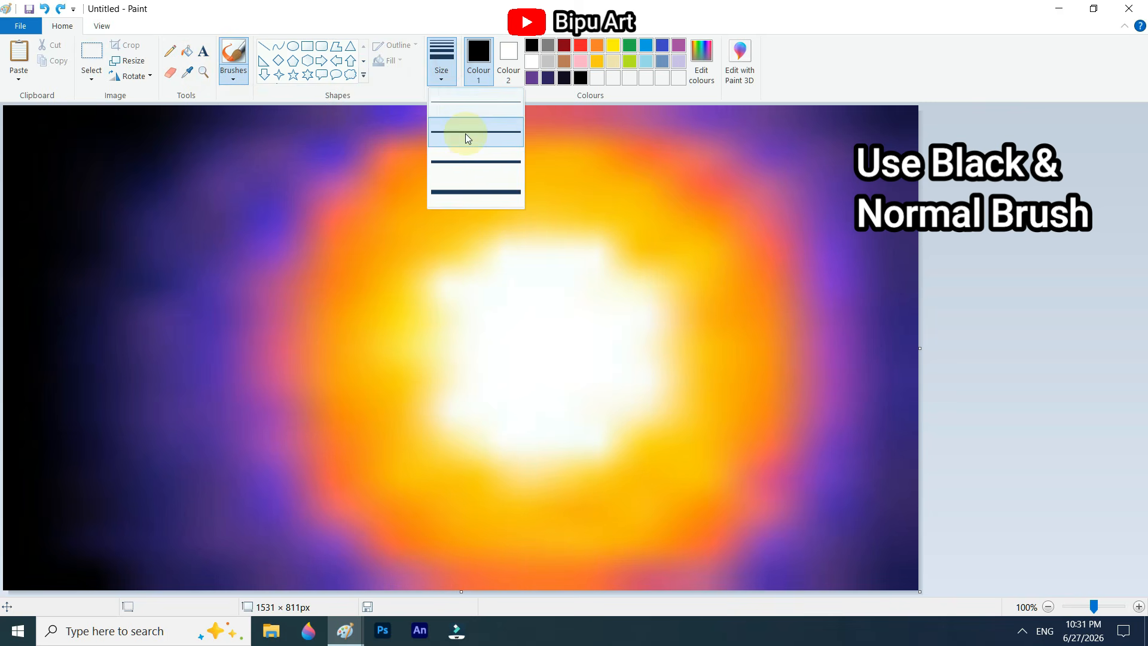
pyautogui.click(472, 190)
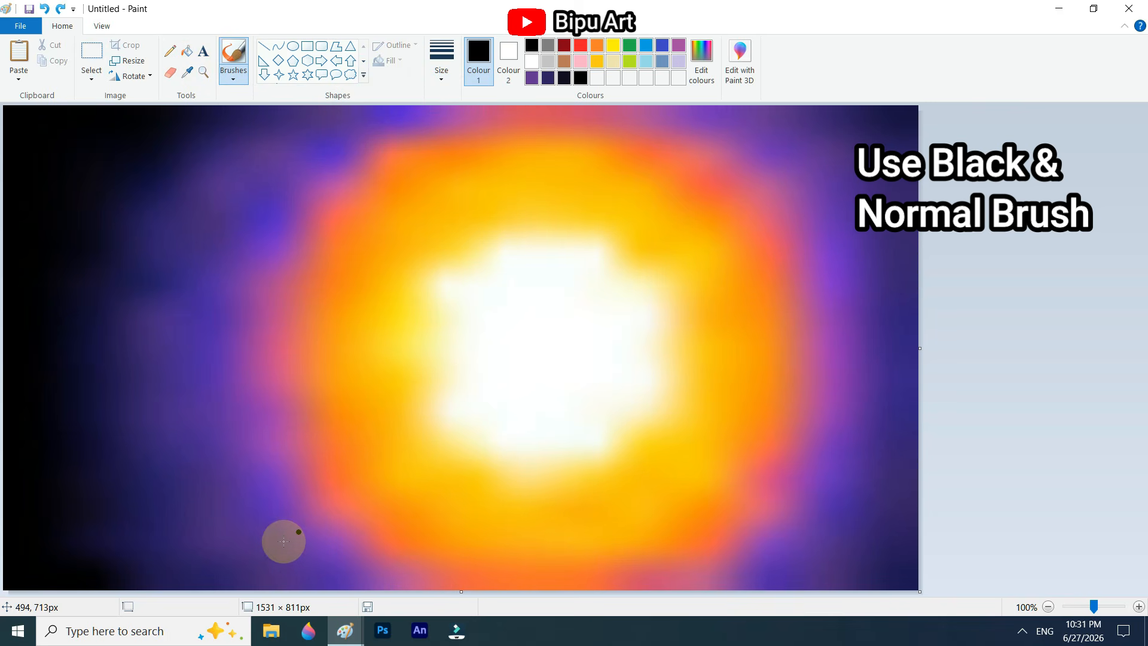
pyautogui.moveTo(255, 576); pyautogui.dragTo(6, 553)
pyautogui.moveTo(78, 553)
pyautogui.mouseDown()
pyautogui.moveTo(237, 575)
pyautogui.moveTo(581, 552)
pyautogui.moveTo(855, 550)
pyautogui.mouseUp()
pyautogui.moveTo(925, 547); pyautogui.dragTo(2, 544)
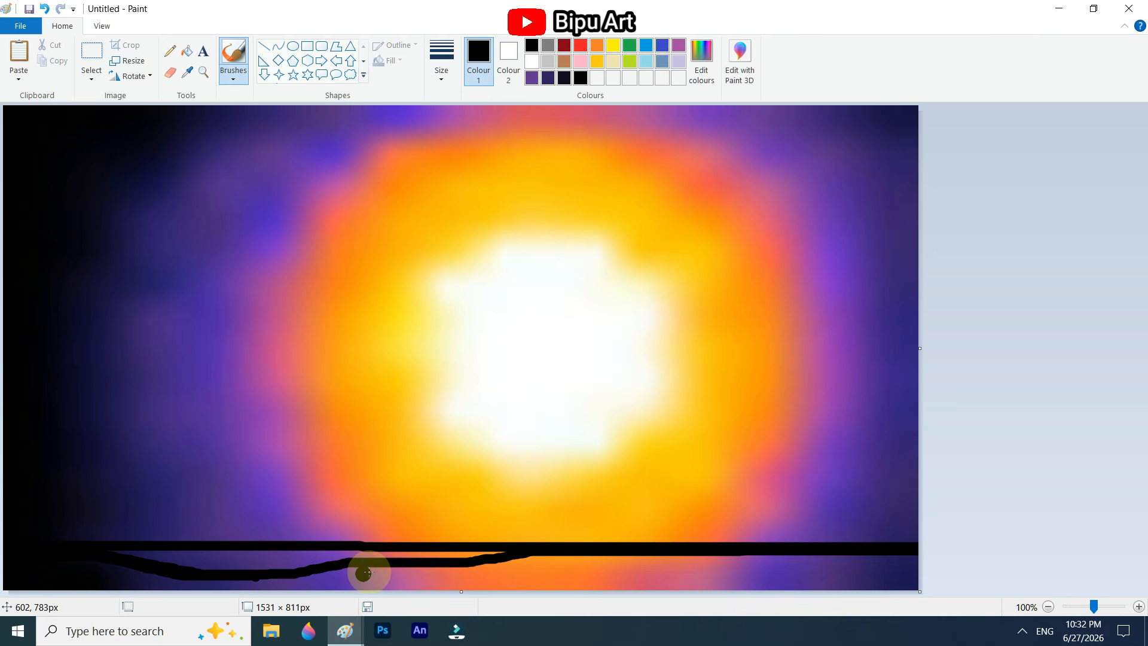
# Fill the area below the ground line with black brush strokes and raise the strip's upper edge.
pyautogui.moveTo(366, 573)
pyautogui.mouseDown()
pyautogui.moveTo(392, 569)
pyautogui.moveTo(77, 559)
pyautogui.moveTo(63, 569)
pyautogui.moveTo(137, 572)
pyautogui.moveTo(43, 579)
pyautogui.moveTo(128, 585)
pyautogui.moveTo(62, 586)
pyautogui.moveTo(120, 586)
pyautogui.moveTo(115, 569)
pyautogui.moveTo(145, 566)
pyautogui.moveTo(495, 568)
pyautogui.moveTo(145, 555)
pyautogui.moveTo(914, 556)
pyautogui.moveTo(918, 568)
pyautogui.moveTo(919, 590)
pyautogui.moveTo(877, 585)
pyautogui.moveTo(903, 572)
pyautogui.moveTo(702, 559)
pyautogui.moveTo(793, 577)
pyautogui.moveTo(263, 572)
pyautogui.moveTo(480, 589)
pyautogui.mouseUp()
pyautogui.moveTo(599, 576); pyautogui.dragTo(385, 581)
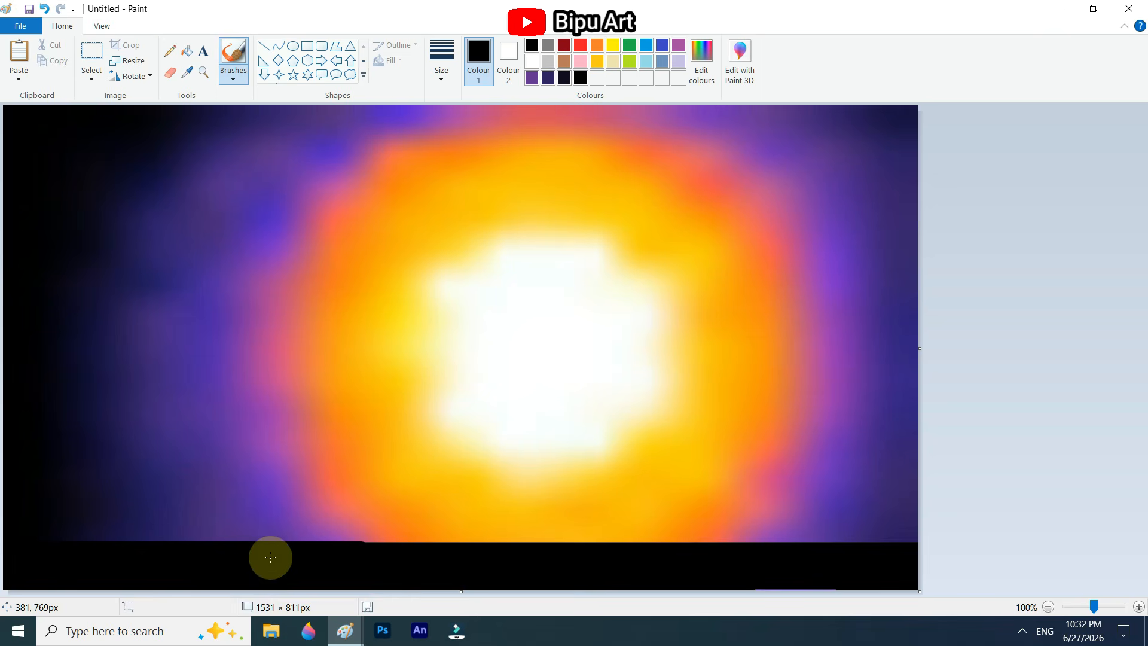
pyautogui.moveTo(269, 556); pyautogui.dragTo(907, 549)
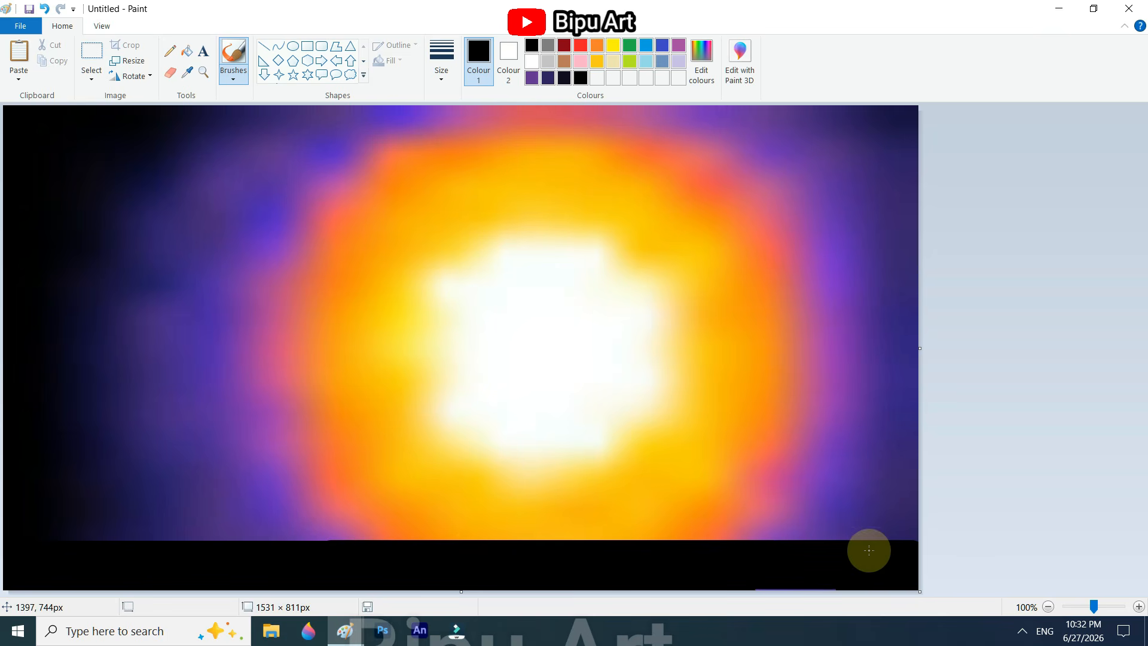
pyautogui.moveTo(878, 540)
pyautogui.mouseDown()
pyautogui.moveTo(18, 547)
pyautogui.moveTo(900, 541)
pyautogui.moveTo(2, 539)
pyautogui.moveTo(928, 536)
pyautogui.moveTo(3, 532)
pyautogui.mouseUp()
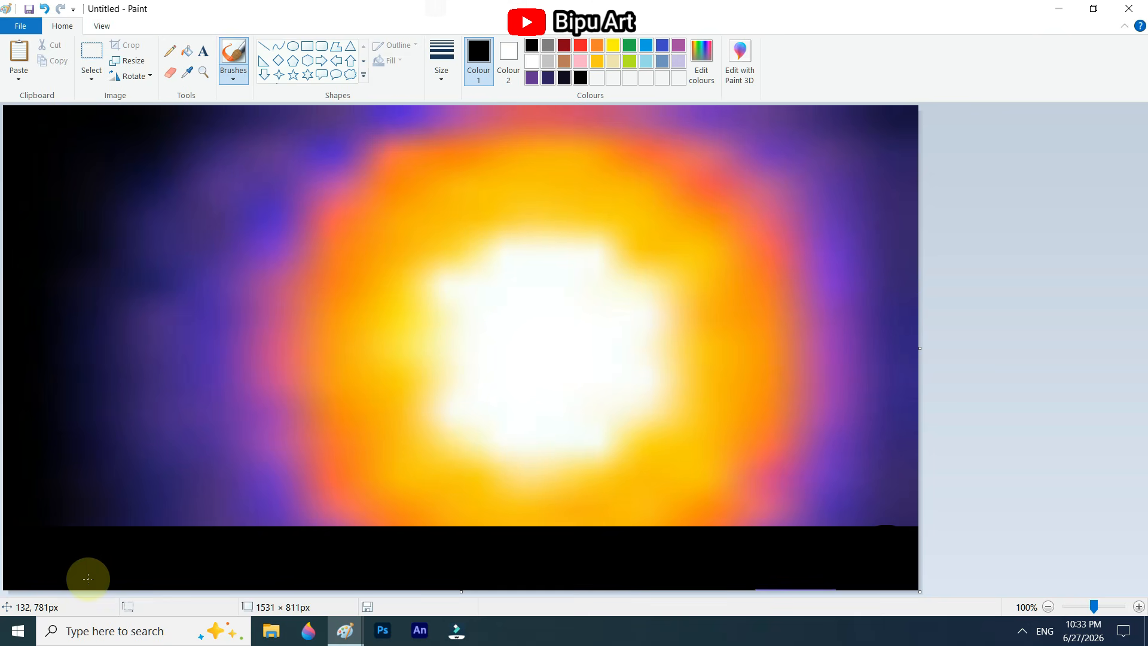
# Switch to the other Paint window and copy the entire silhouette picture.
pyautogui.moveTo(329, 641)
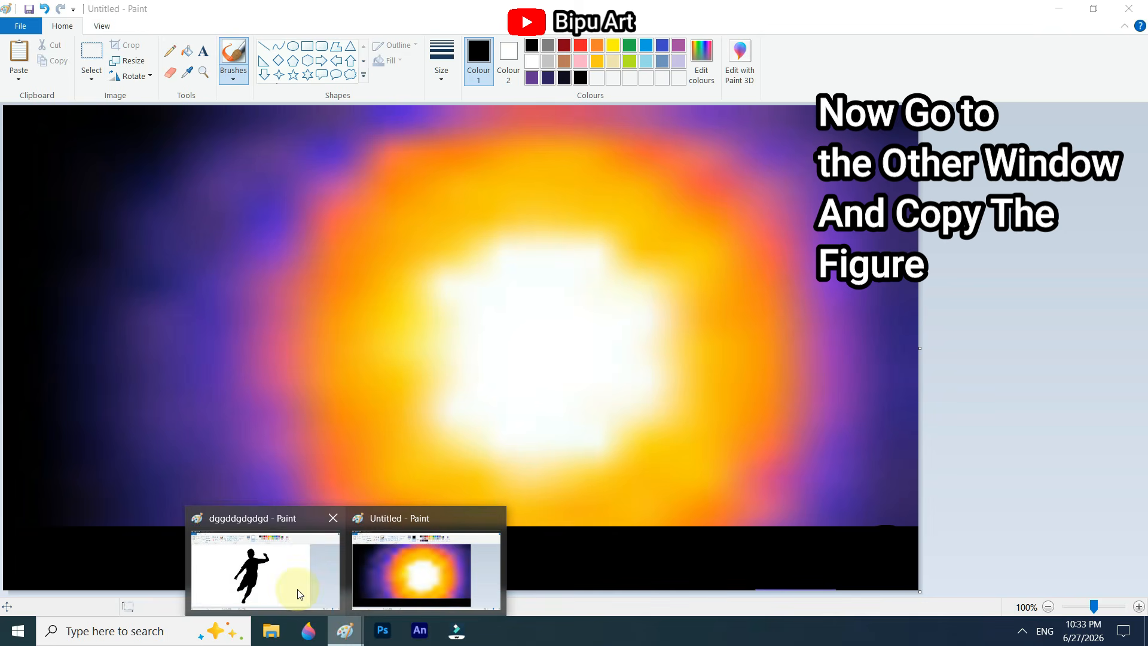
pyautogui.click(297, 586)
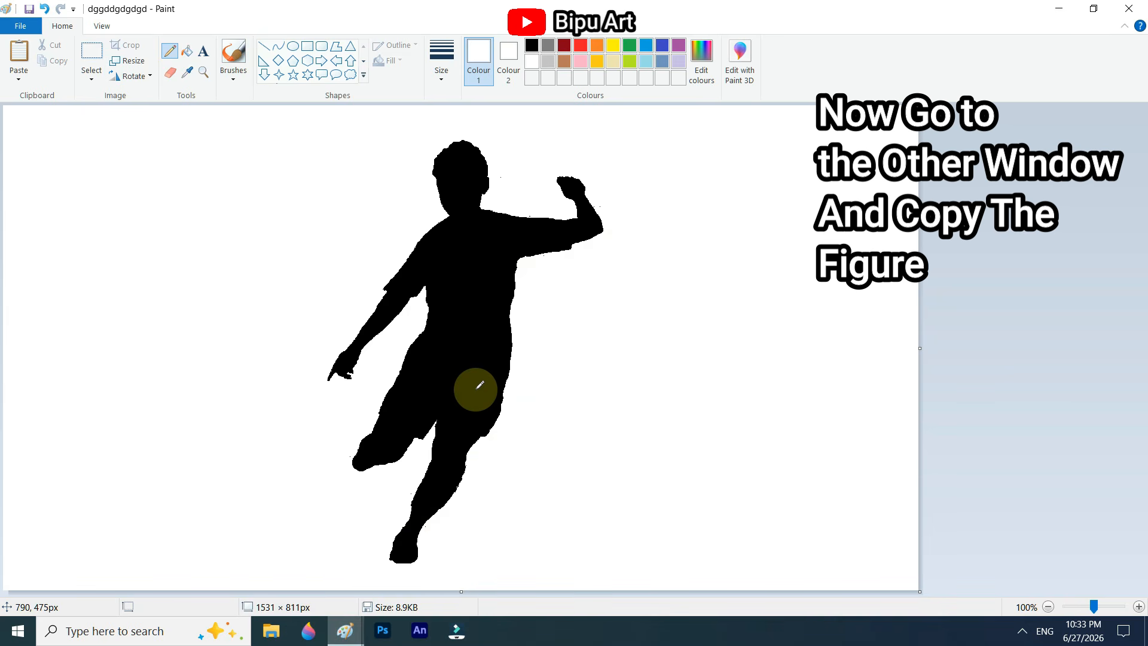
pyautogui.hotkey('ctrl', 'a')
pyautogui.rightClick(477, 355)
pyautogui.click(517, 384)
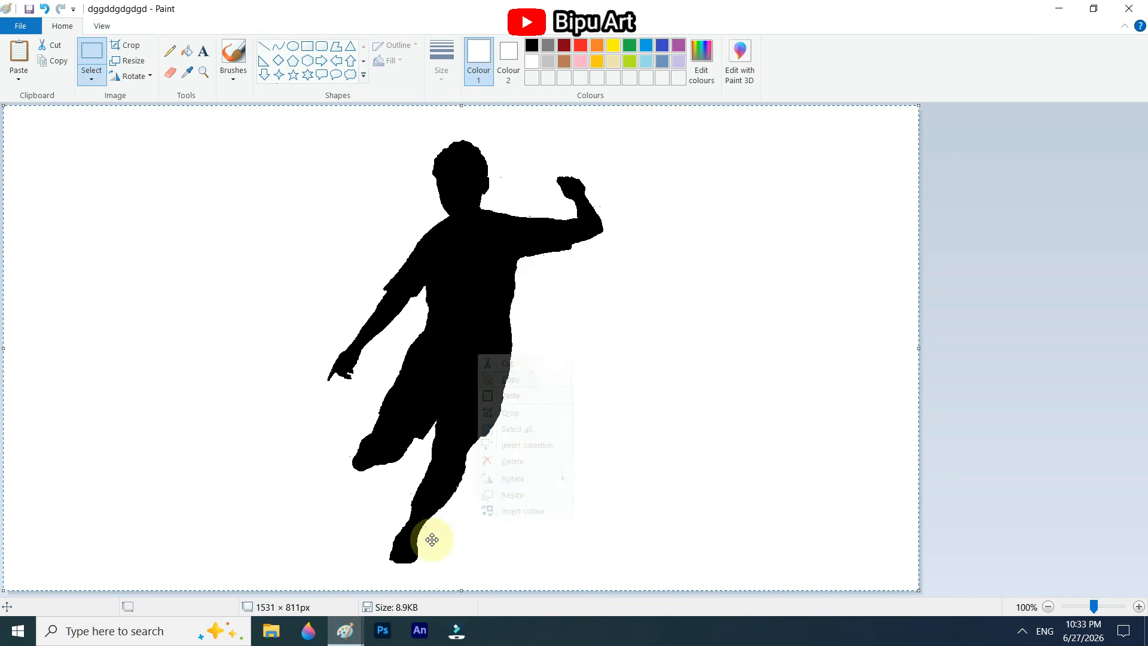
# Return to the glowing background, turn on transparent selection, and paste the silhouette over the bright centre.
pyautogui.moveTo(345, 631)
pyautogui.click(383, 585)
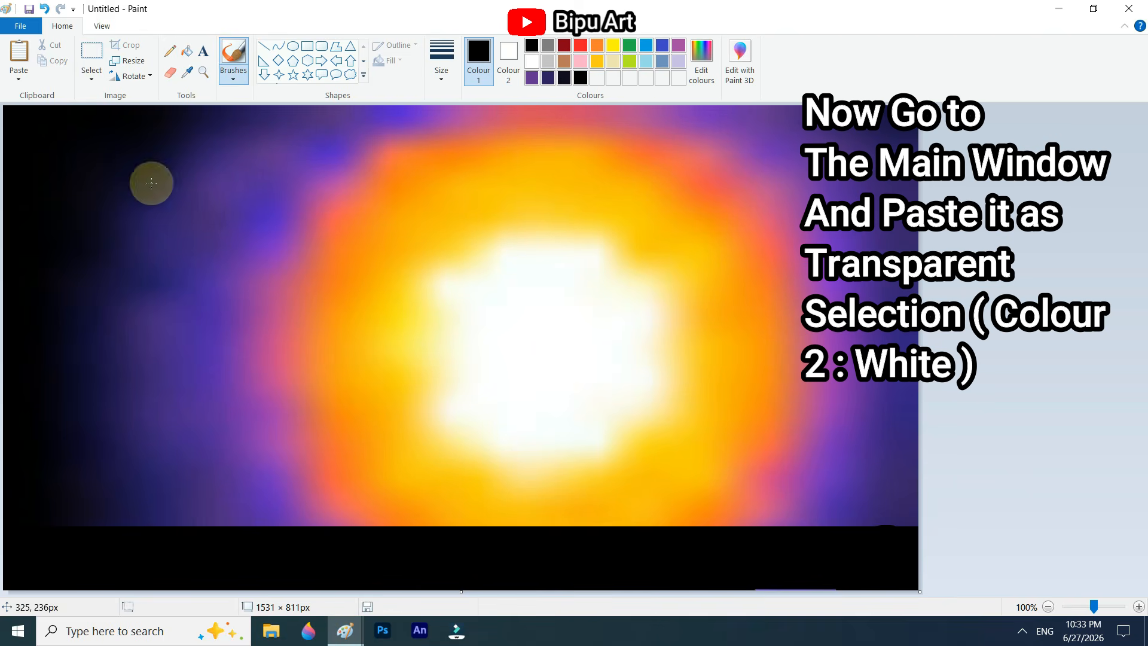
pyautogui.click(90, 80)
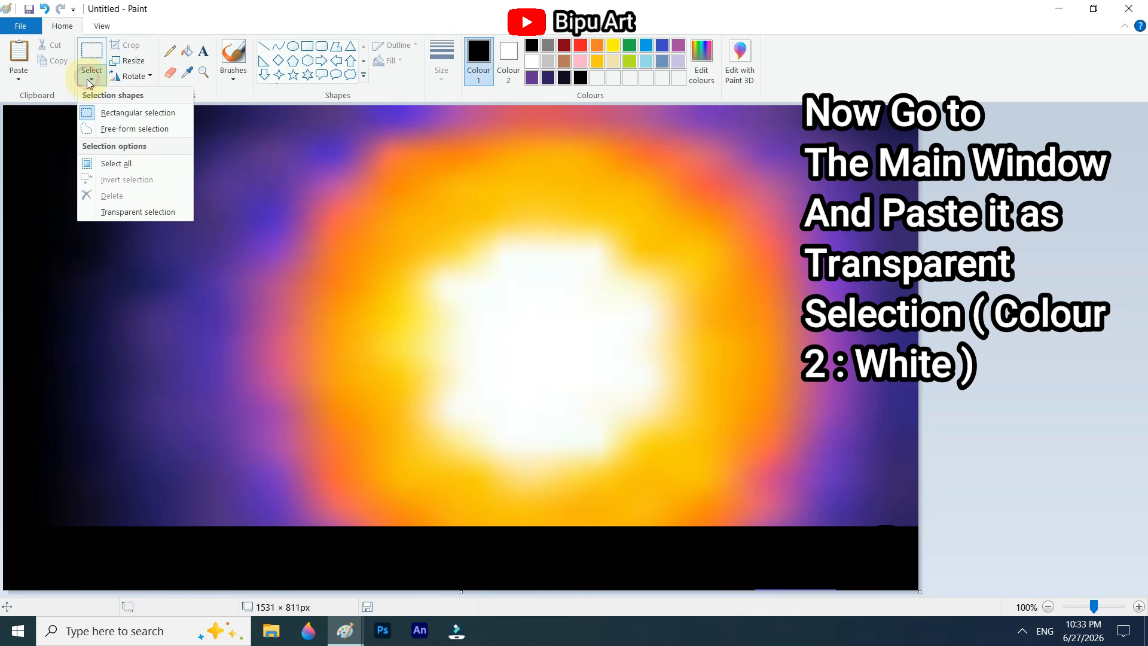
pyautogui.click(112, 213)
pyautogui.rightClick(241, 247)
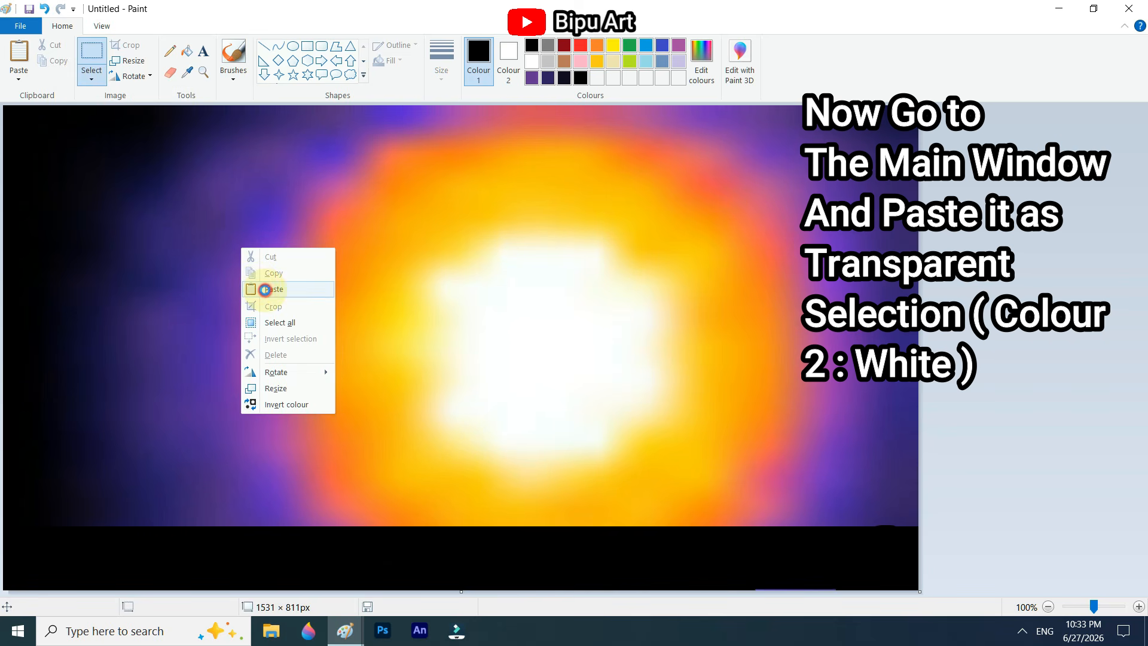
pyautogui.click(265, 289)
pyautogui.moveTo(443, 339); pyautogui.dragTo(544, 343)
# Undo the pasted figure and brushed ground, and draw a rectangle about 1592 × 90 px across the lower edge instead.
pyautogui.hotkey('ctrl', 'z')
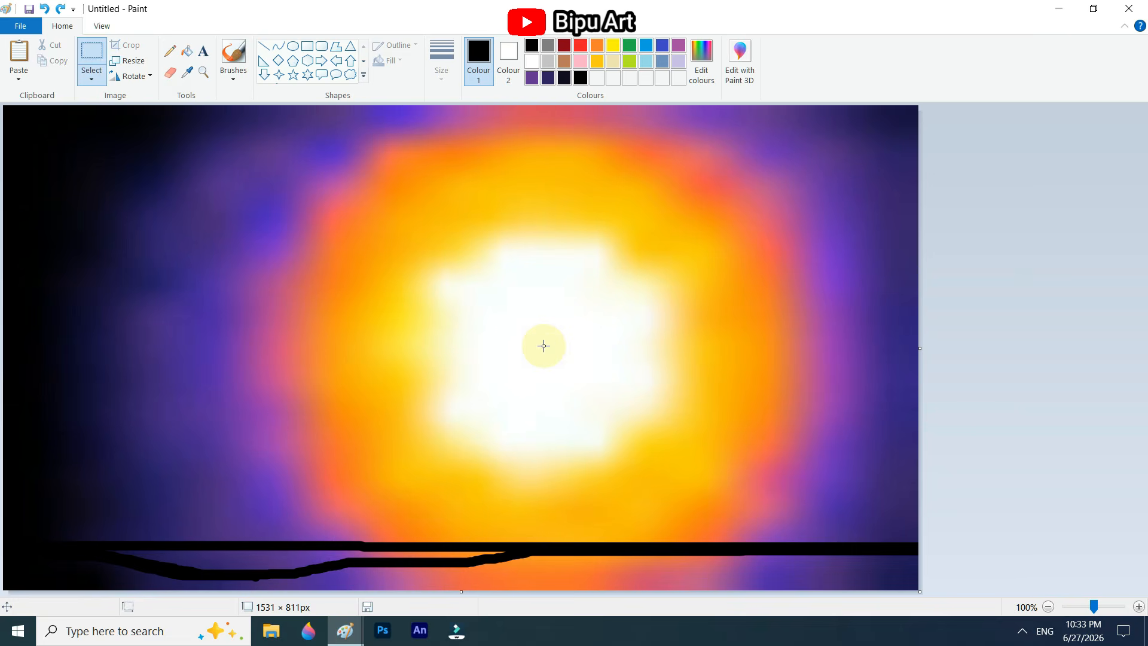
pyautogui.hotkey('ctrl', 'z')
pyautogui.click(307, 46)
pyautogui.moveTo(4, 559); pyautogui.dragTo(956, 612)
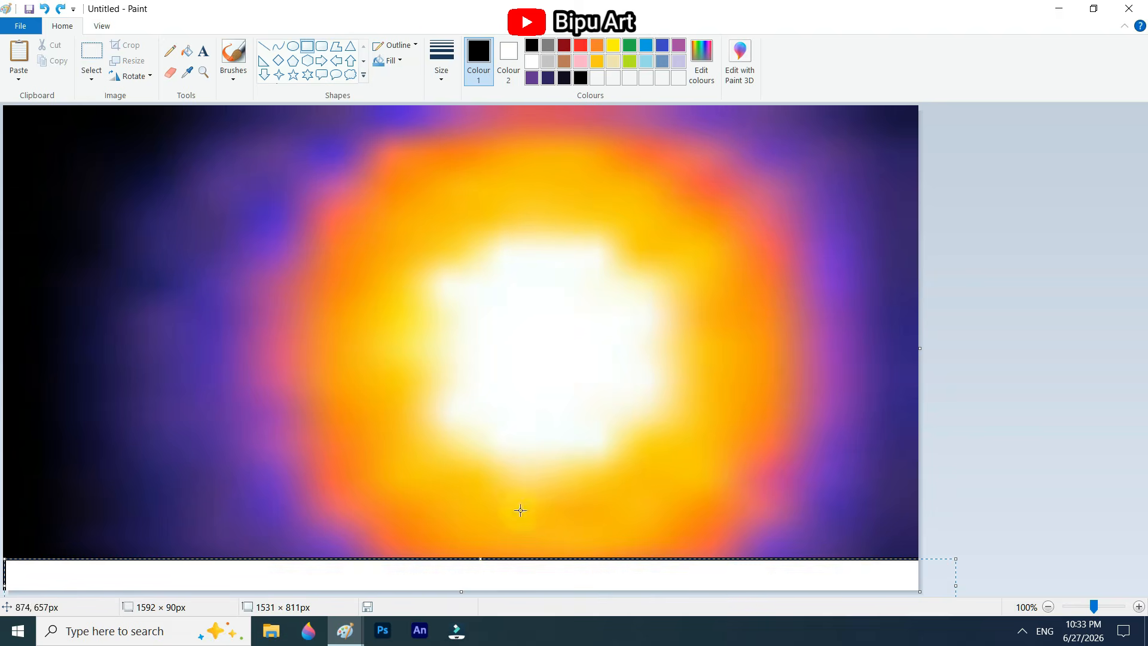
# Restore the silhouette over the black ground strip and move it down so its foot stands on the ground.
pyautogui.hotkey('ctrl', 'y')
pyautogui.hotkey('ctrl', 'y')
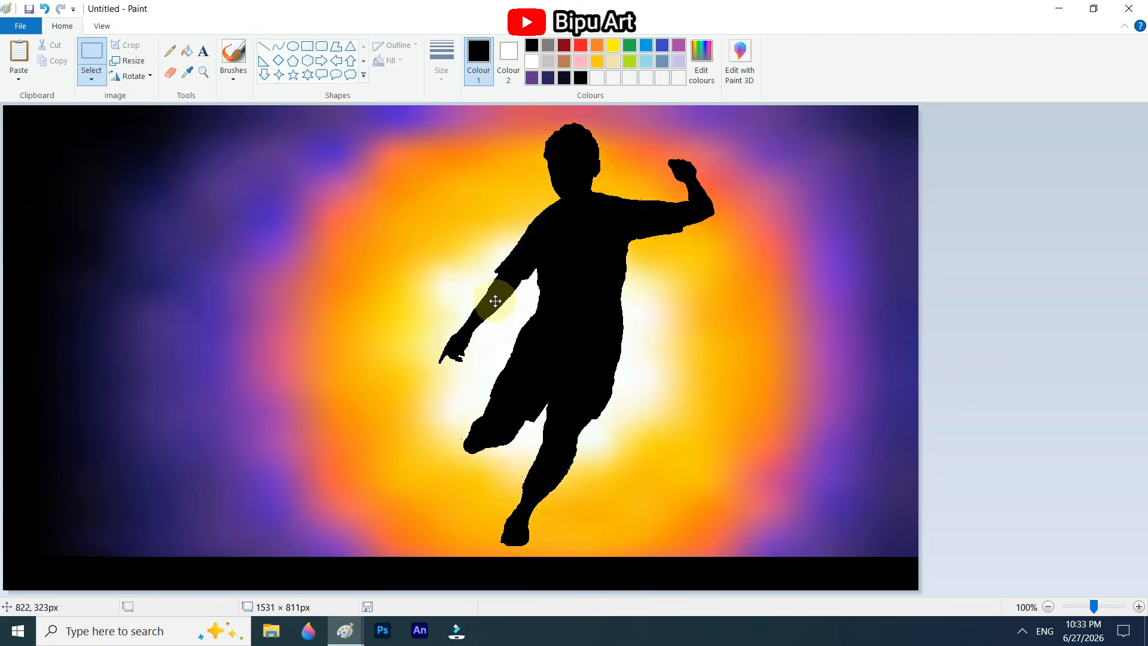
pyautogui.moveTo(495, 300); pyautogui.dragTo(618, 396)
# Draw a round ball on the ground in front of the figure's raised foot and fill it black.
pyautogui.click(292, 45)
pyautogui.moveTo(353, 507)
pyautogui.mouseDown()
pyautogui.moveTo(400, 535)
pyautogui.moveTo(418, 574)
pyautogui.mouseUp()
pyautogui.moveTo(374, 556)
pyautogui.mouseDown()
pyautogui.moveTo(396, 544)
pyautogui.moveTo(463, 575)
pyautogui.moveTo(445, 545)
pyautogui.mouseUp()
pyautogui.click(187, 51)
pyautogui.click(446, 529)
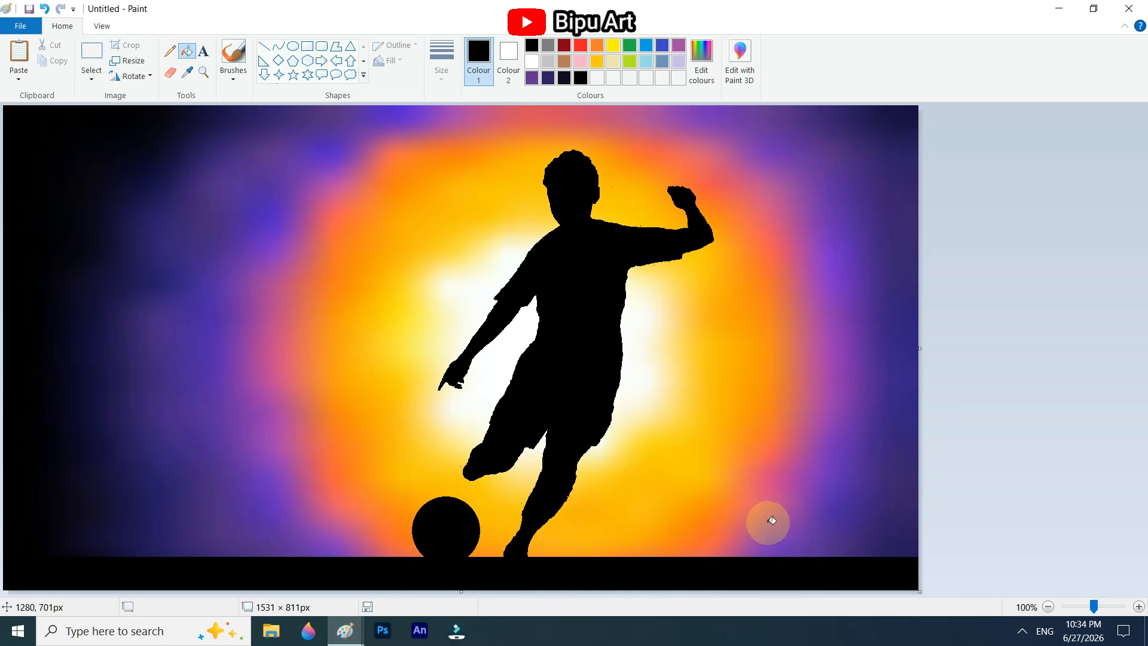
# With violet as Colour 1, draw a white-filled polygon hill sloping from the canvas's left edge down to the ball.
pyautogui.click(532, 78)
pyautogui.click(336, 46)
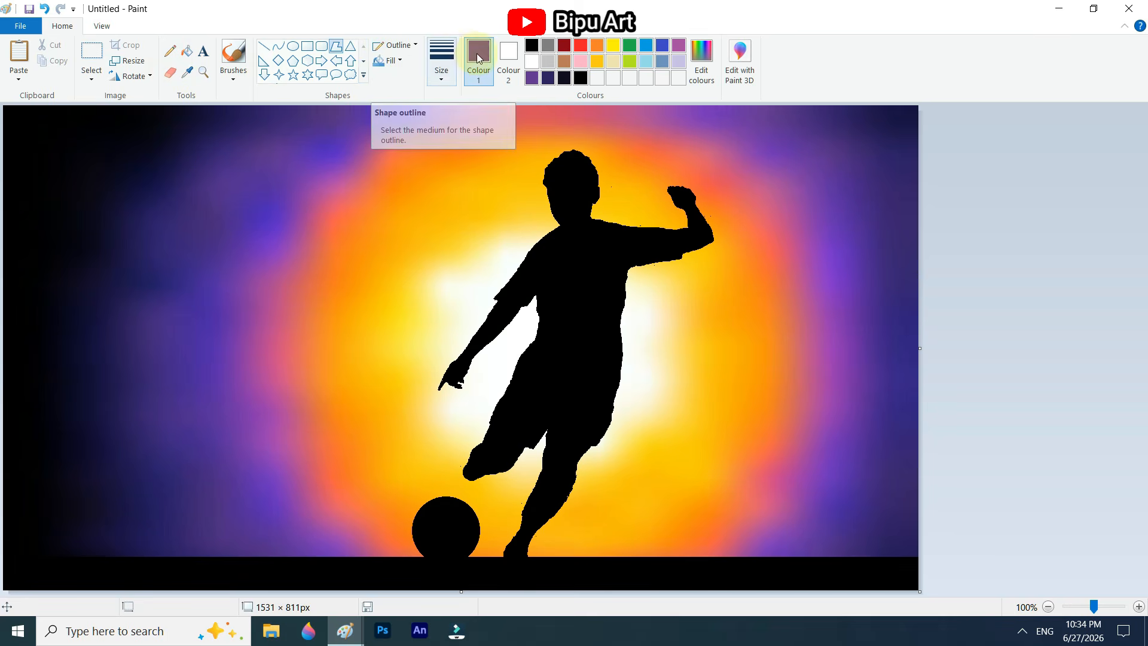
pyautogui.click(399, 60)
pyautogui.moveTo(12, 539)
pyautogui.mouseDown()
pyautogui.moveTo(82, 520)
pyautogui.moveTo(87, 533)
pyautogui.mouseUp()
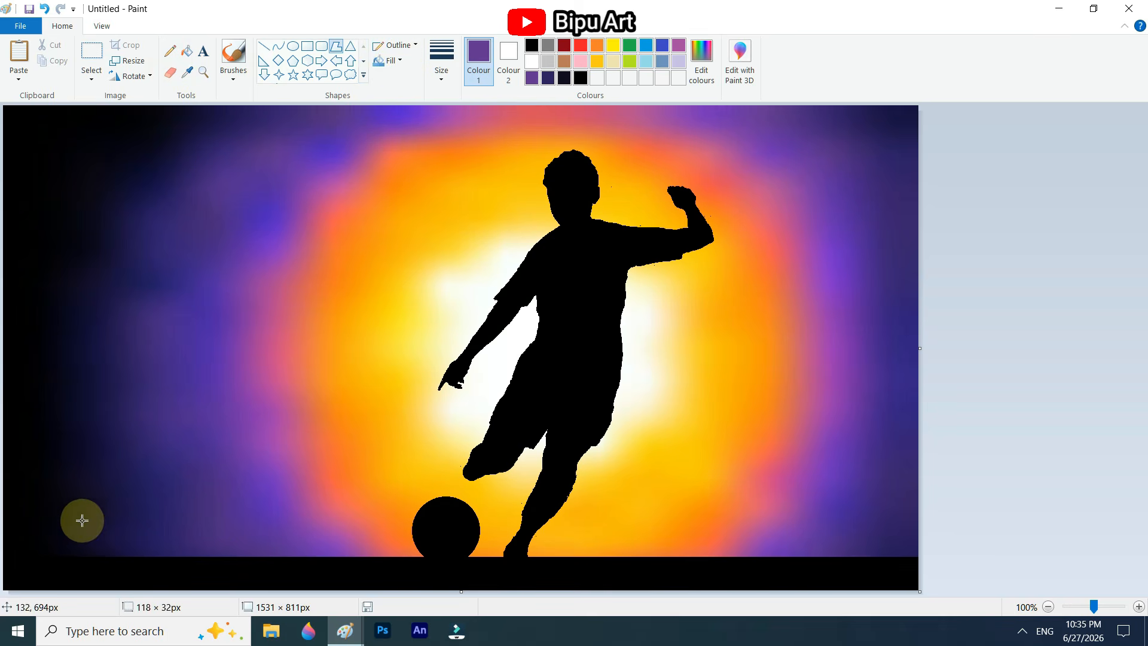
pyautogui.click(127, 500)
pyautogui.click(148, 513)
pyautogui.click(189, 514)
pyautogui.click(226, 525)
pyautogui.click(286, 537)
pyautogui.click(344, 551)
pyautogui.click(401, 556)
pyautogui.click(689, 574)
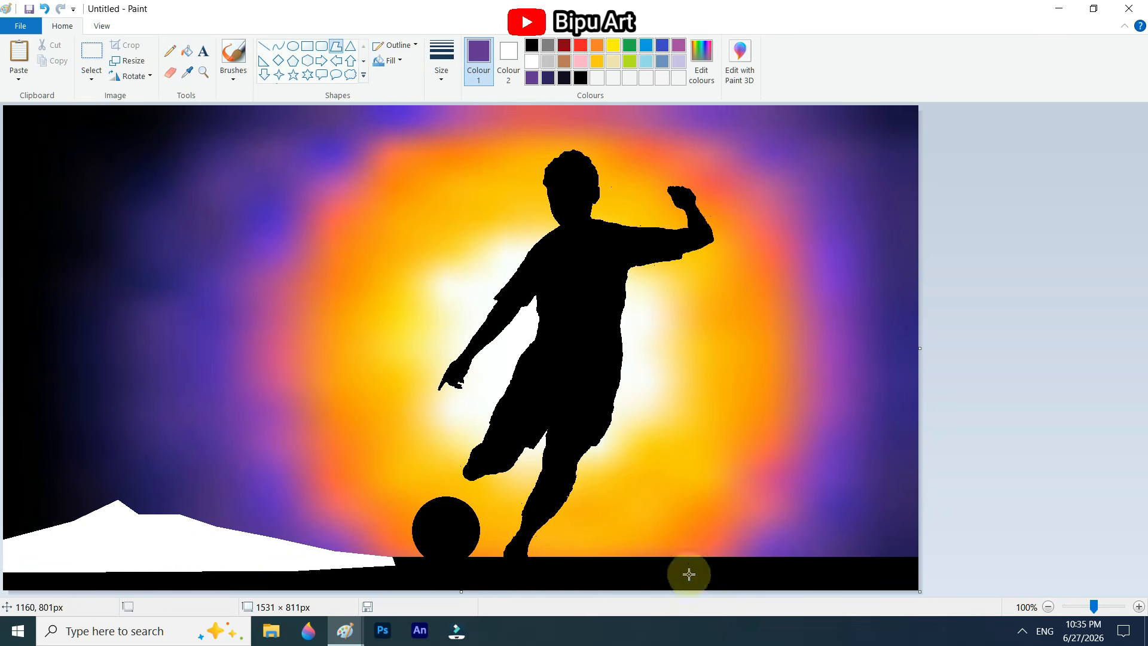
pyautogui.moveTo(652, 555); pyautogui.dragTo(709, 539)
pyautogui.click(751, 537)
pyautogui.click(787, 521)
pyautogui.click(832, 528)
pyautogui.click(923, 496)
pyautogui.hotkey('ctrl', 'z')
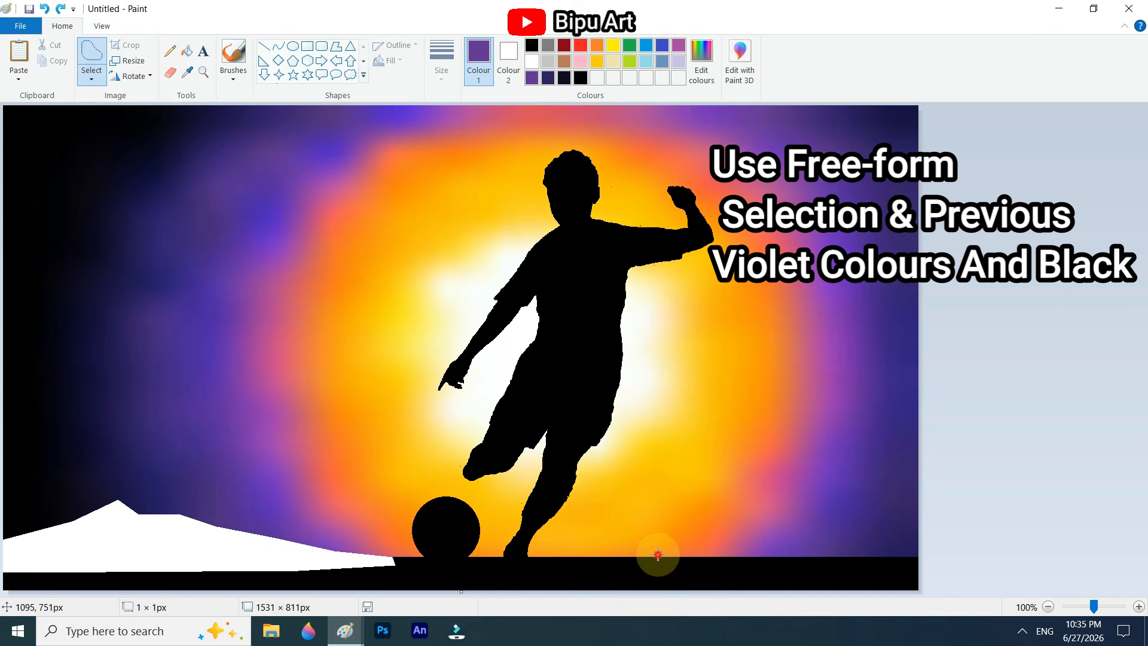
# Cut a free-form hill shape rising from right of the figure's foot to the canvas's right edge and clear it to white.
pyautogui.moveTo(658, 555); pyautogui.dragTo(724, 540)
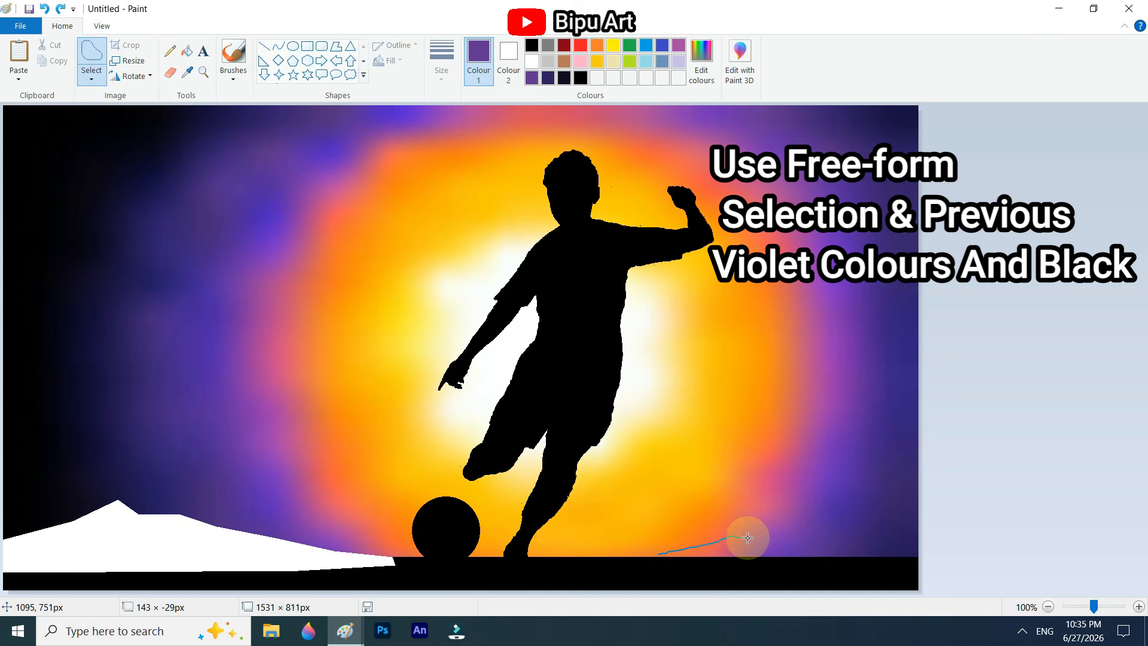
pyautogui.moveTo(798, 523)
pyautogui.mouseDown()
pyautogui.moveTo(856, 521)
pyautogui.moveTo(915, 500)
pyautogui.mouseUp()
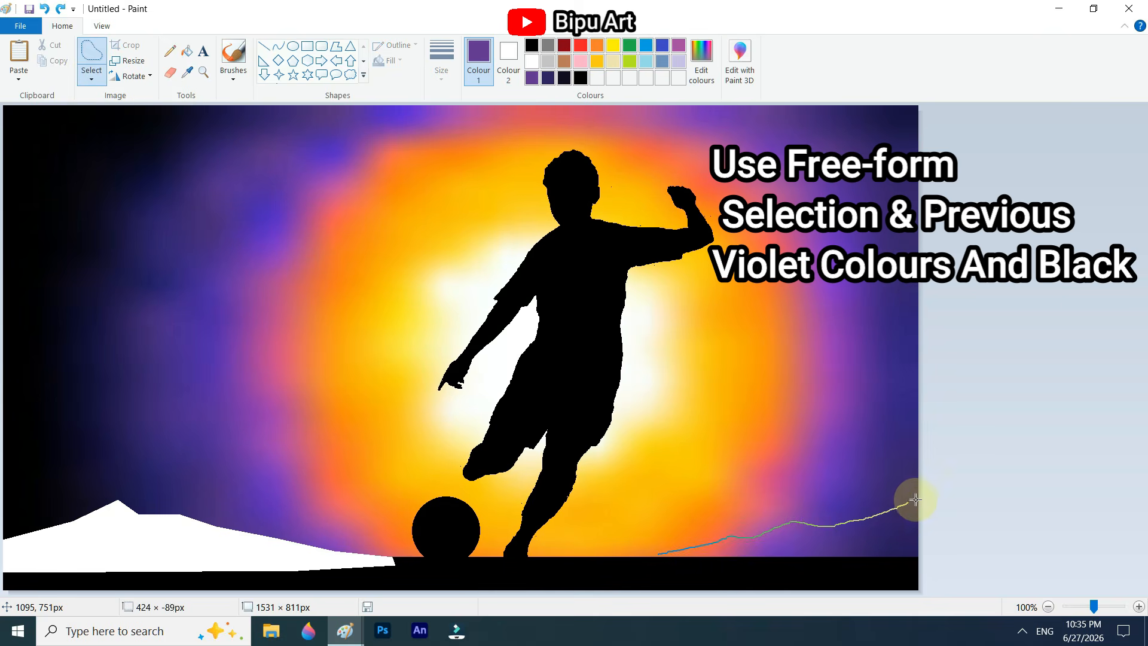
pyautogui.moveTo(935, 552)
pyautogui.mouseDown()
pyautogui.moveTo(850, 565)
pyautogui.moveTo(623, 559)
pyautogui.mouseUp()
pyautogui.press('Delete')
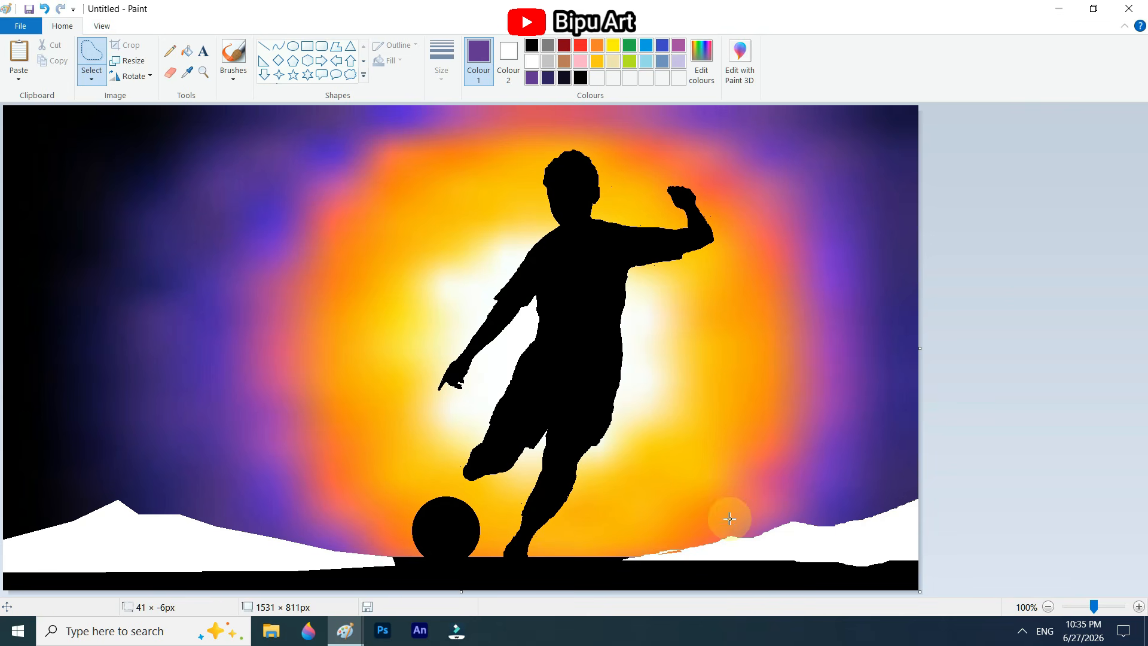
# Fill both white hills with violet, and refill them with the darker violet.
pyautogui.click(186, 54)
pyautogui.click(101, 541)
pyautogui.click(768, 549)
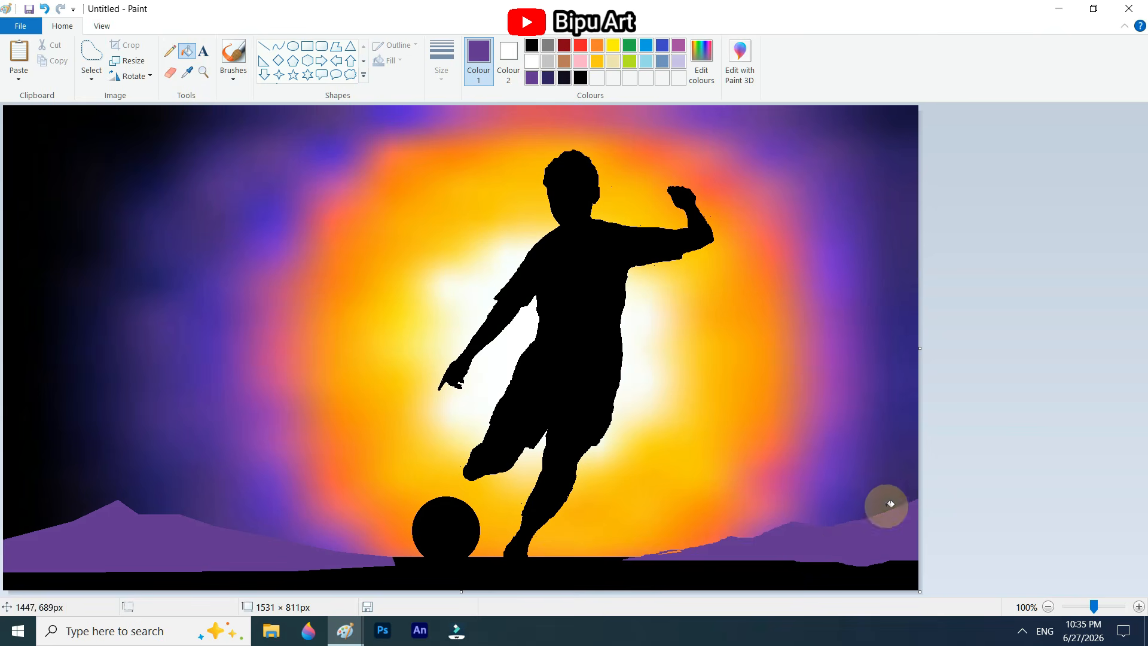
pyautogui.click(548, 78)
pyautogui.click(147, 507)
pyautogui.click(845, 541)
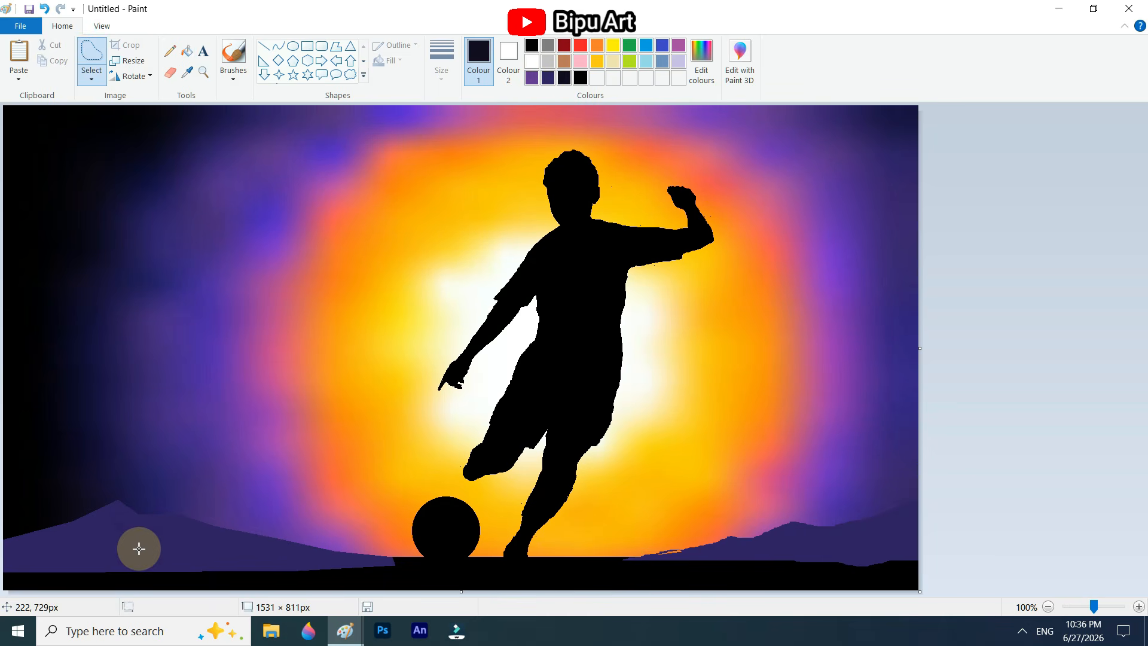
# Cut a lower, jagged free-form foreground ridge out of the left hill and fill it with the near-black violet.
pyautogui.moveTo(139, 548)
pyautogui.mouseDown()
pyautogui.moveTo(1, 518)
pyautogui.moveTo(28, 570)
pyautogui.moveTo(389, 563)
pyautogui.moveTo(244, 539)
pyautogui.moveTo(42, 529)
pyautogui.mouseUp()
pyautogui.press('Delete')
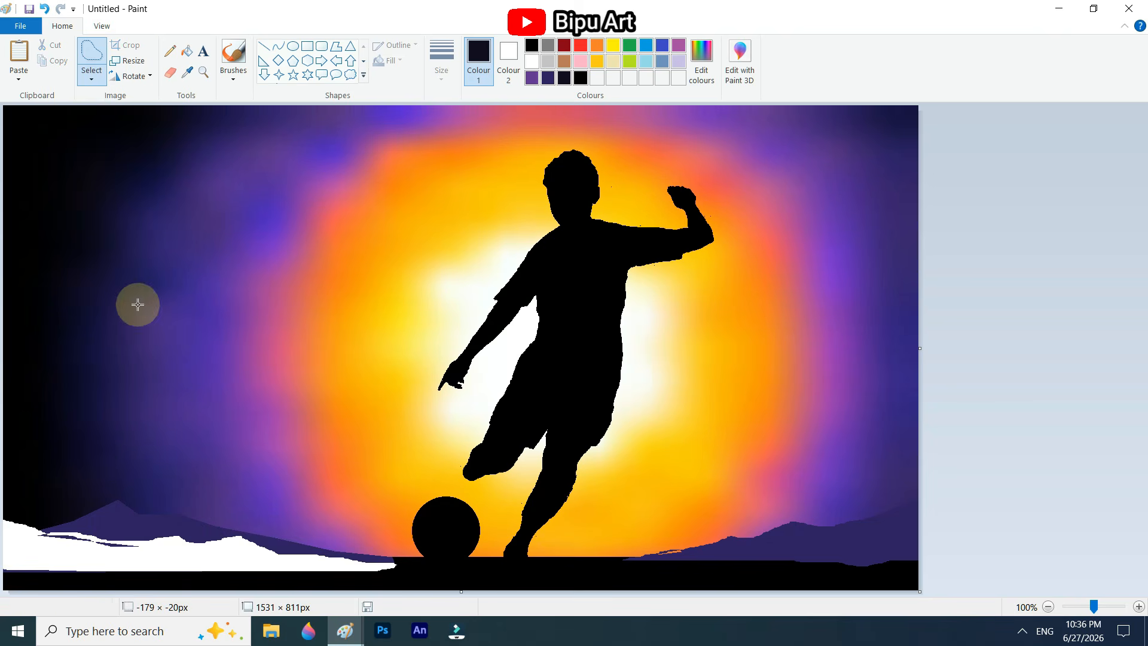
pyautogui.click(188, 52)
pyautogui.click(159, 544)
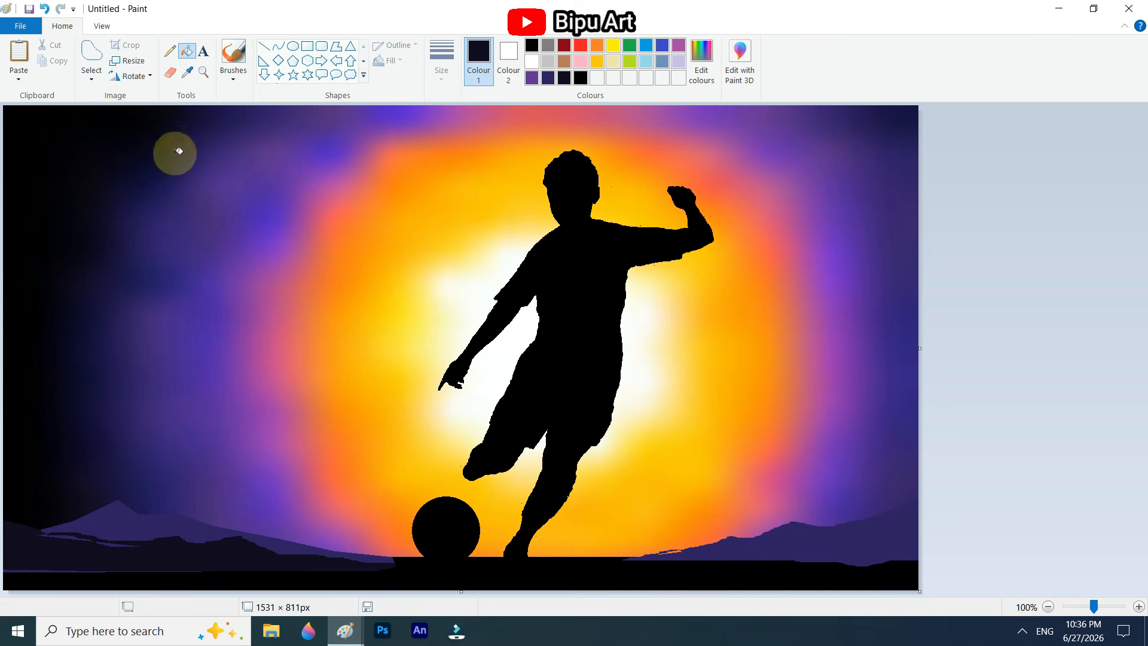
# Cut a matching free-form foreground ridge out of the right hill and fill it with the near-black violet.
pyautogui.click(91, 52)
pyautogui.moveTo(641, 566)
pyautogui.mouseDown()
pyautogui.moveTo(770, 527)
pyautogui.moveTo(916, 529)
pyautogui.moveTo(918, 561)
pyautogui.moveTo(641, 565)
pyautogui.mouseUp()
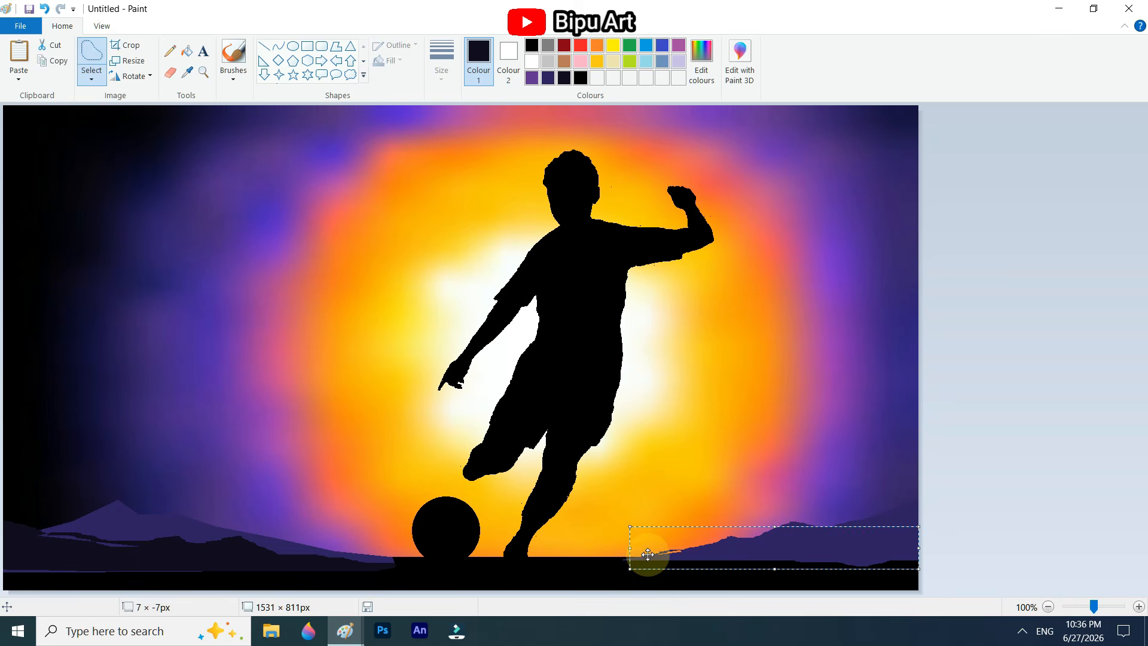
pyautogui.press('Delete')
pyautogui.click(188, 53)
pyautogui.click(783, 535)
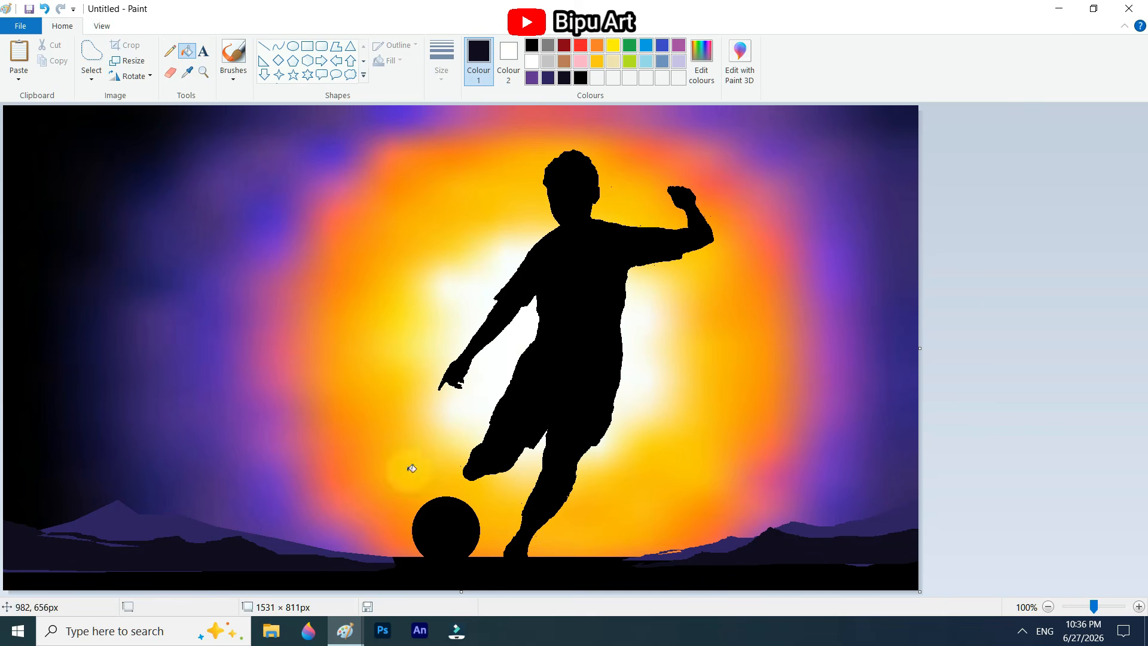
# Set the pencil to its thickest size and cover the stray streaks in the left foreground ridge with near-black violet.
pyautogui.click(170, 52)
pyautogui.click(89, 539)
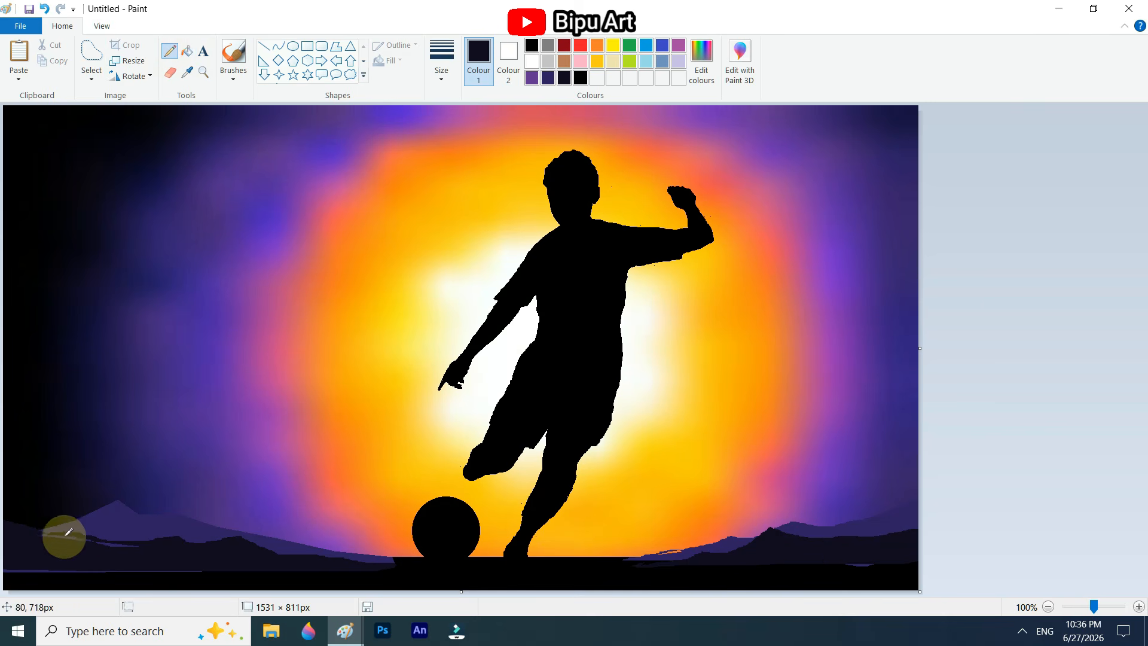
pyautogui.click(441, 51)
pyautogui.click(471, 192)
pyautogui.moveTo(106, 541)
pyautogui.mouseDown()
pyautogui.moveTo(88, 536)
pyautogui.moveTo(105, 542)
pyautogui.mouseUp()
# Draw black horizontal lines along the ground's top edge on both sides of the figure and fill the hill remnants below them black.
pyautogui.click(532, 46)
pyautogui.moveTo(396, 558); pyautogui.dragTo(4, 558)
pyautogui.moveTo(625, 558); pyautogui.dragTo(918, 558)
pyautogui.click(187, 51)
pyautogui.click(150, 565)
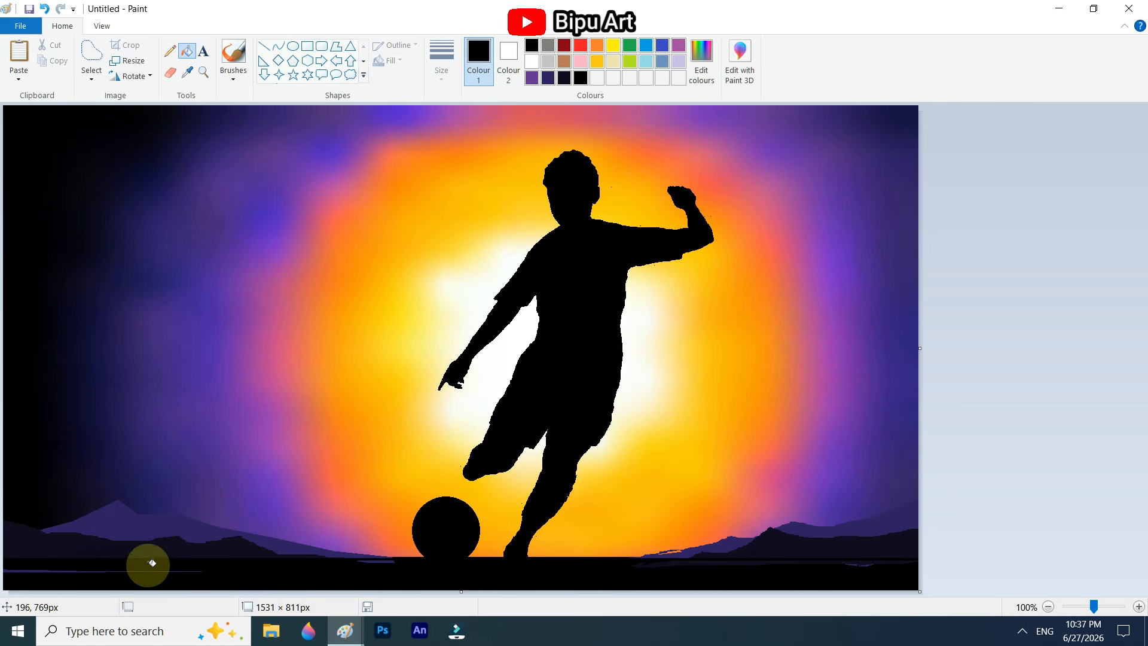
pyautogui.click(149, 570)
pyautogui.click(802, 562)
# Pencil black over the leftover streaks in the ground and close the gaps in the right hill's slope with dark violet.
pyautogui.click(171, 52)
pyautogui.moveTo(393, 561); pyautogui.dragTo(358, 560)
pyautogui.moveTo(849, 562); pyautogui.dragTo(896, 557)
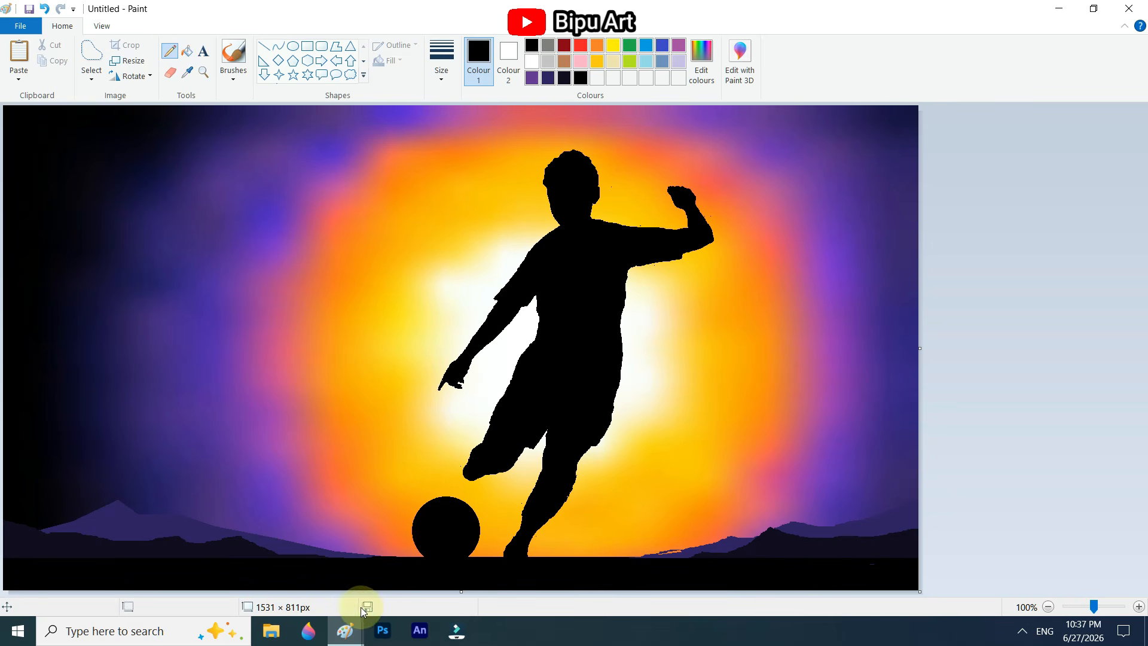
pyautogui.click(547, 78)
pyautogui.moveTo(681, 551)
pyautogui.mouseDown()
pyautogui.moveTo(694, 546)
pyautogui.moveTo(635, 557)
pyautogui.moveTo(700, 547)
pyautogui.mouseUp()
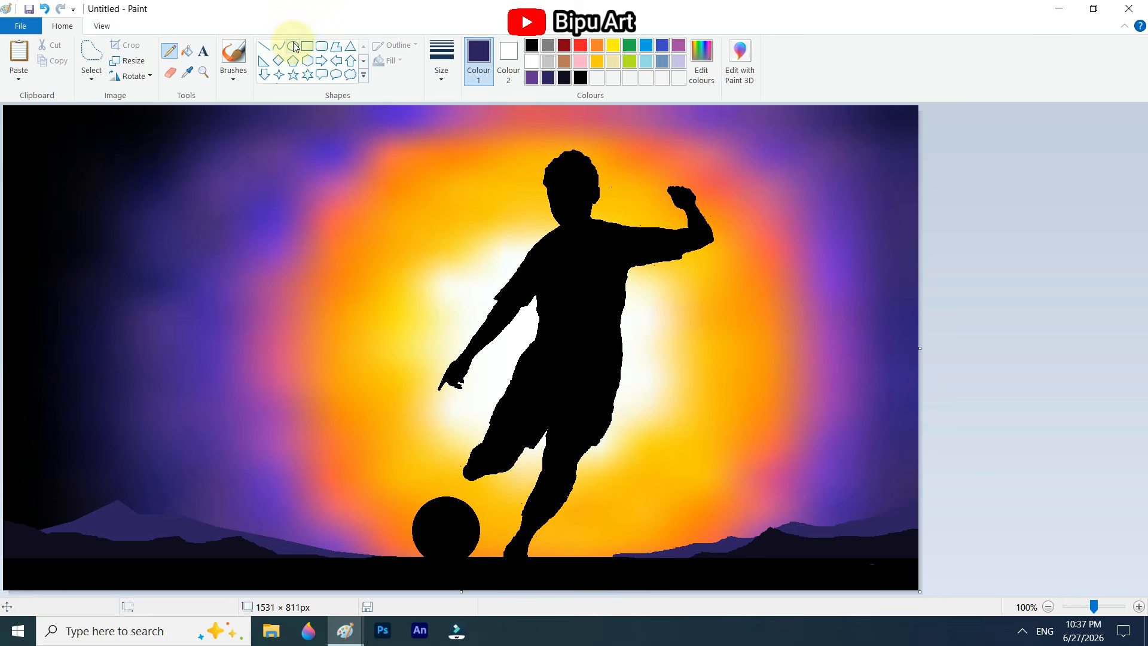
# Draw a black outlined rectangle as a goal frame, standing on the ground to the left of the ball.
pyautogui.click(307, 46)
pyautogui.click(532, 45)
pyautogui.moveTo(245, 519); pyautogui.dragTo(365, 558)
pyautogui.click(167, 475)
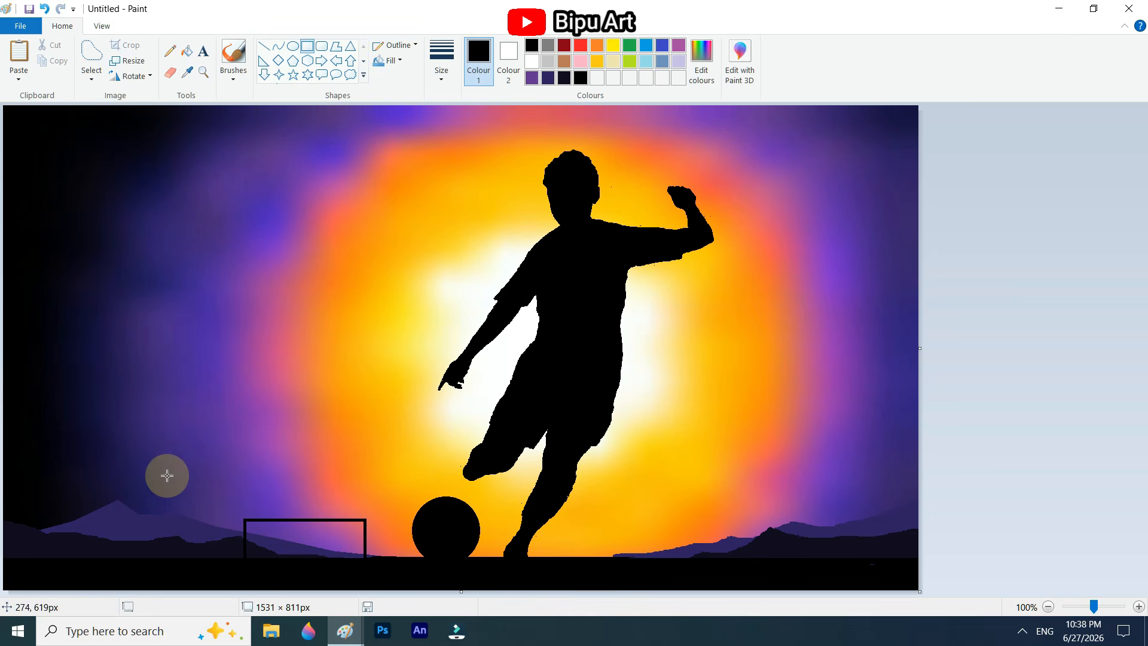
# Dot small white stars across the sky on both sides of the figure with the pencil.
pyautogui.click(170, 52)
pyautogui.click(531, 61)
pyautogui.click(150, 154)
pyautogui.click(148, 190)
pyautogui.click(186, 200)
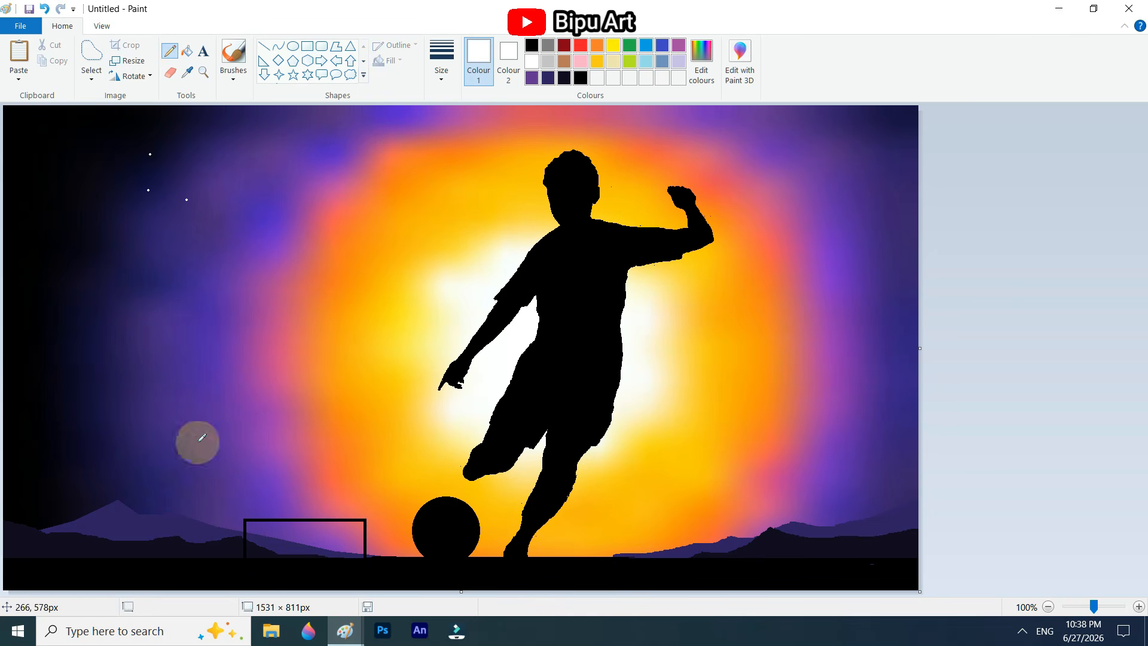
pyautogui.click(195, 396)
pyautogui.click(277, 415)
pyautogui.click(786, 198)
pyautogui.click(102, 128)
pyautogui.click(75, 354)
pyautogui.click(45, 433)
pyautogui.click(872, 359)
pyautogui.click(894, 127)
pyautogui.click(348, 158)
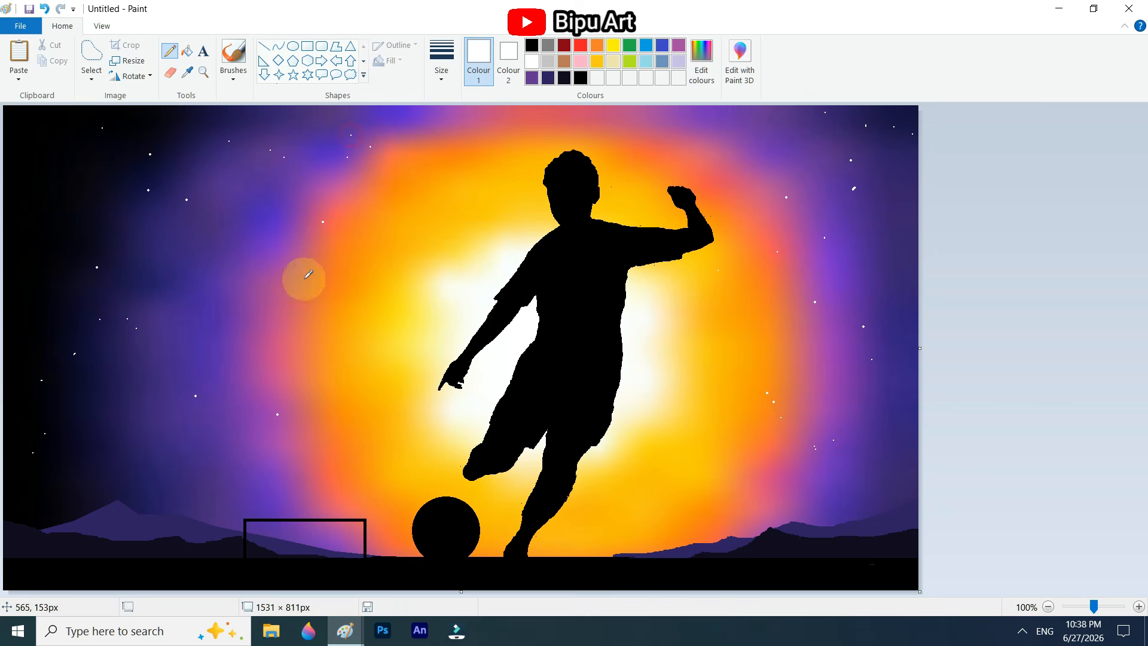
pyautogui.click(254, 498)
pyautogui.click(705, 471)
# Set the pencil to its thinnest size and scatter more tiny white stars around the glow and the dark sky.
pyautogui.click(425, 59)
pyautogui.click(455, 104)
pyautogui.click(315, 209)
pyautogui.click(106, 283)
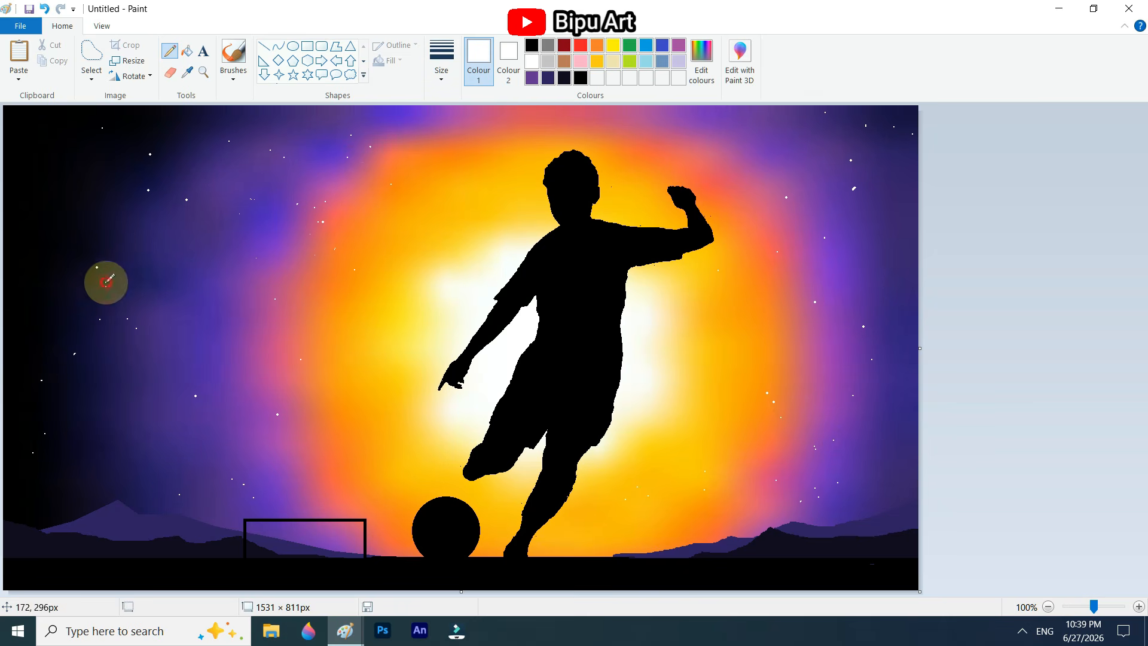
pyautogui.click(44, 133)
pyautogui.click(763, 128)
pyautogui.click(68, 448)
pyautogui.click(273, 443)
# Draw several small white-filled four-point stars, one about 14 × 14 px, in the sky on both sides of the figure.
pyautogui.click(279, 75)
pyautogui.click(390, 61)
pyautogui.click(401, 94)
pyautogui.moveTo(226, 199); pyautogui.dragTo(233, 207)
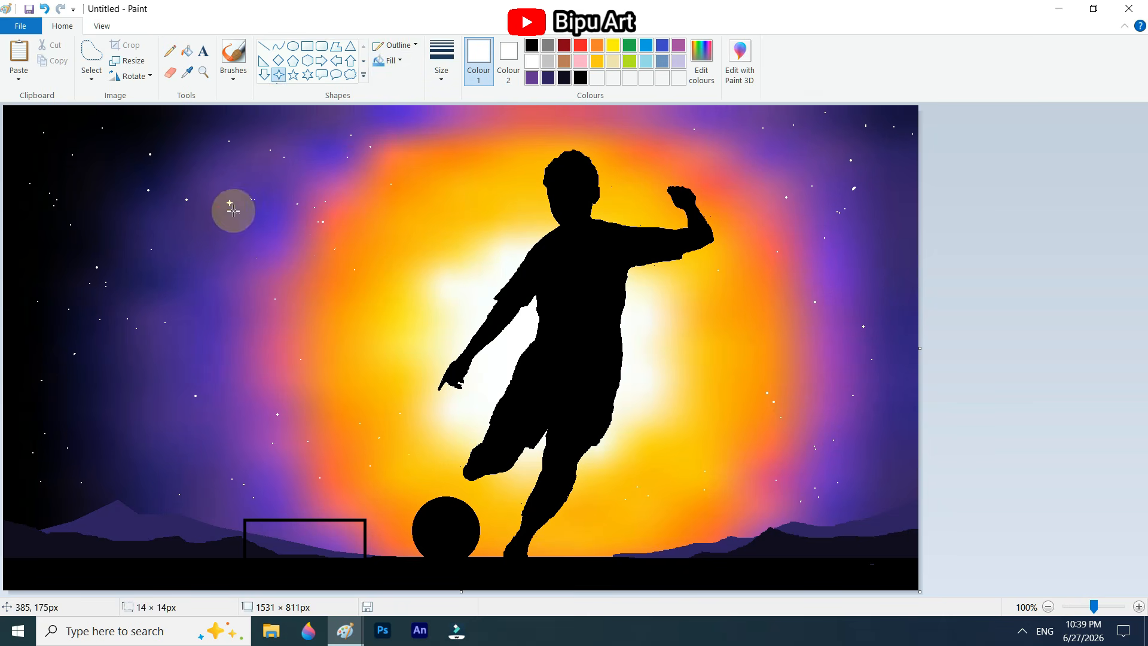
pyautogui.moveTo(91, 208); pyautogui.dragTo(100, 218)
pyautogui.moveTo(74, 383); pyautogui.dragTo(81, 389)
pyautogui.moveTo(864, 240); pyautogui.dragTo(870, 246)
pyautogui.moveTo(870, 462); pyautogui.dragTo(878, 469)
# Add the white signature text "Bipu Art" on the black ground in the canvas's lower-right corner.
pyautogui.click(204, 52)
pyautogui.click(800, 562)
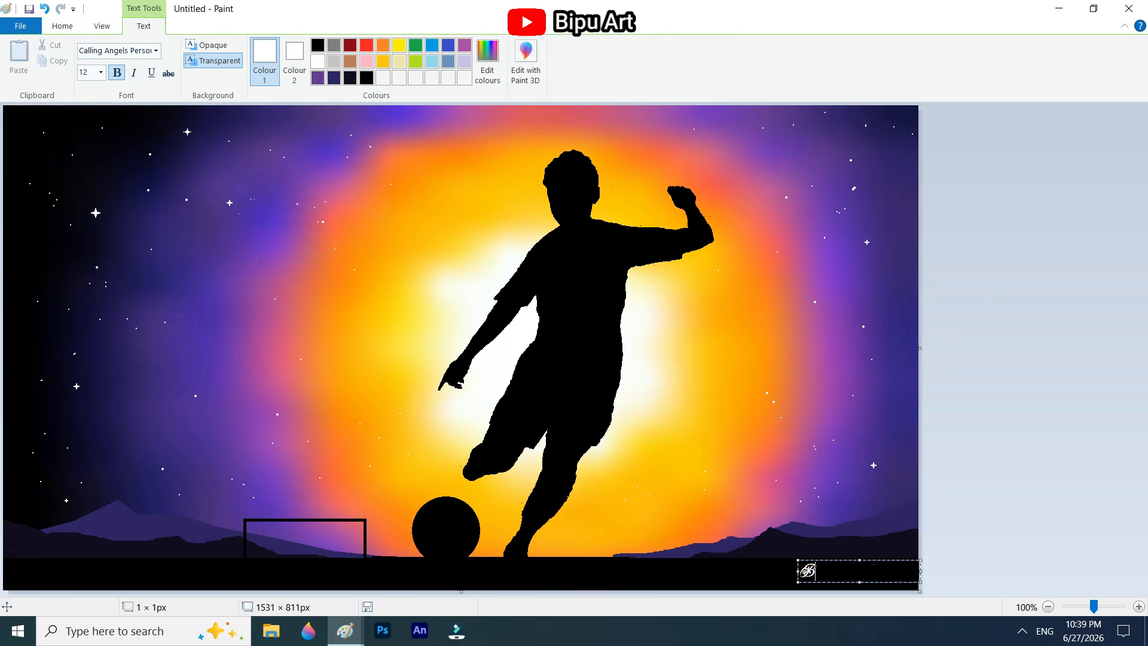
pyautogui.moveTo(800, 562); pyautogui.dragTo(835, 562)
pyautogui.click(998, 489)
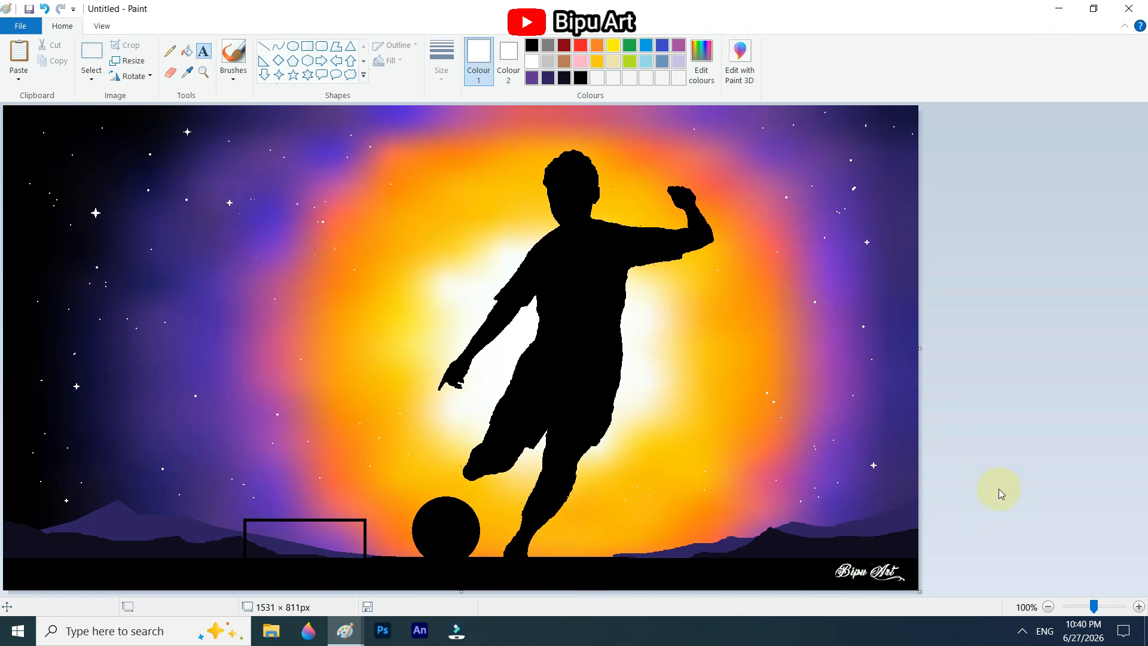